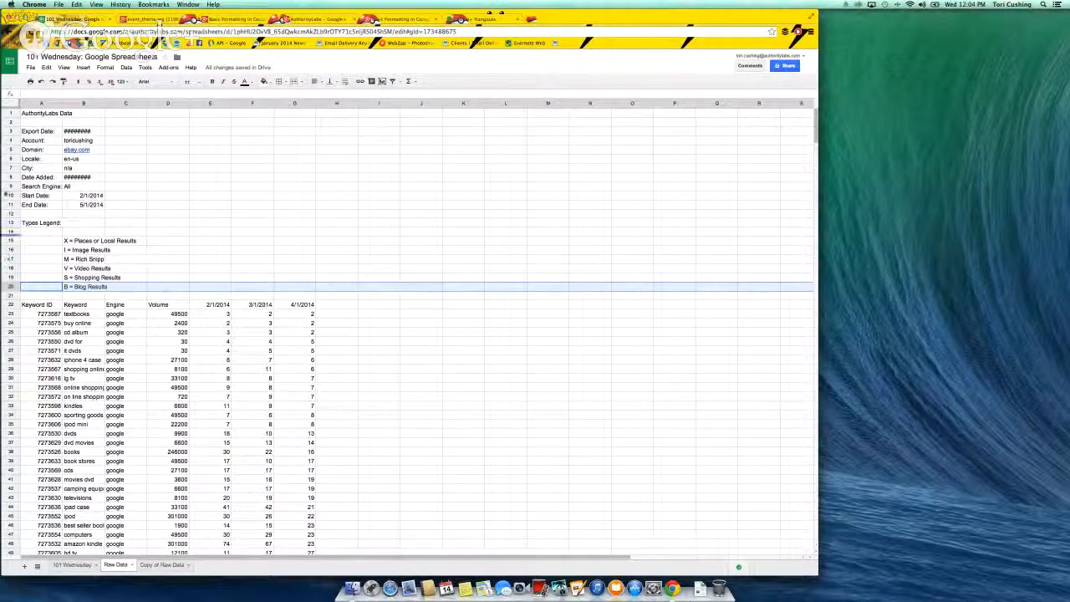
# Delete rows 3 through 20, holding the export details and types legend, from the Raw Data sheet
pyautogui.keyDown('shift'); pyautogui.click(9, 131); pyautogui.keyUp('shift')
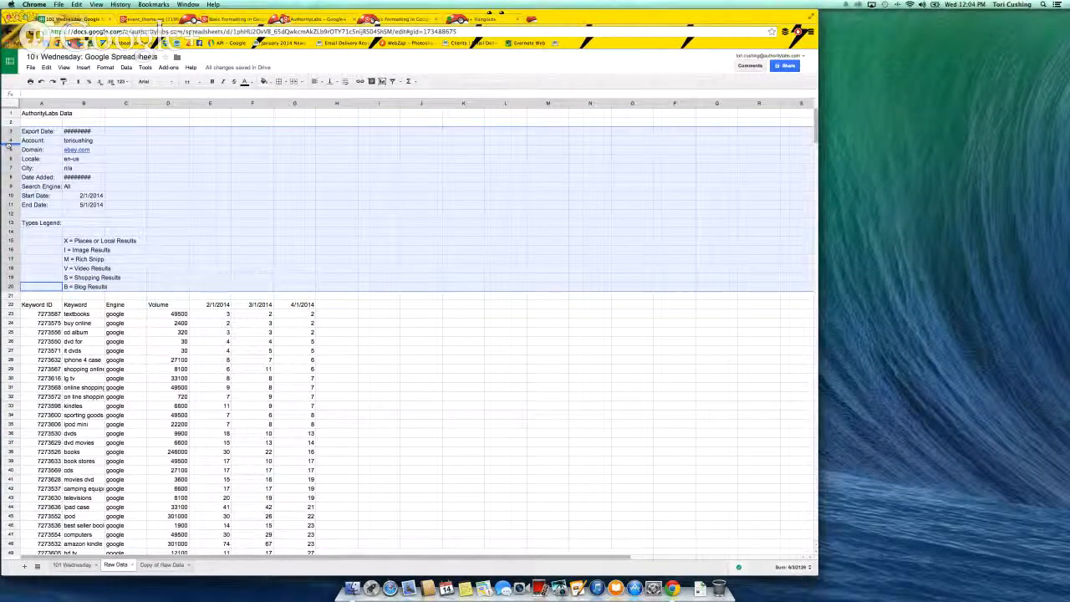
pyautogui.click(9, 149)
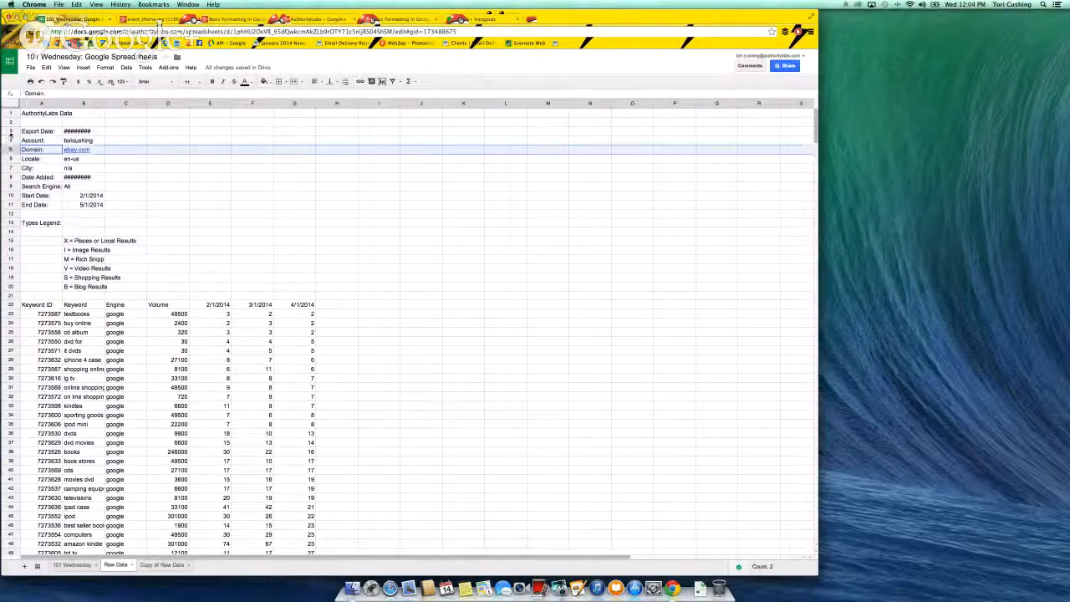
pyautogui.click(11, 131)
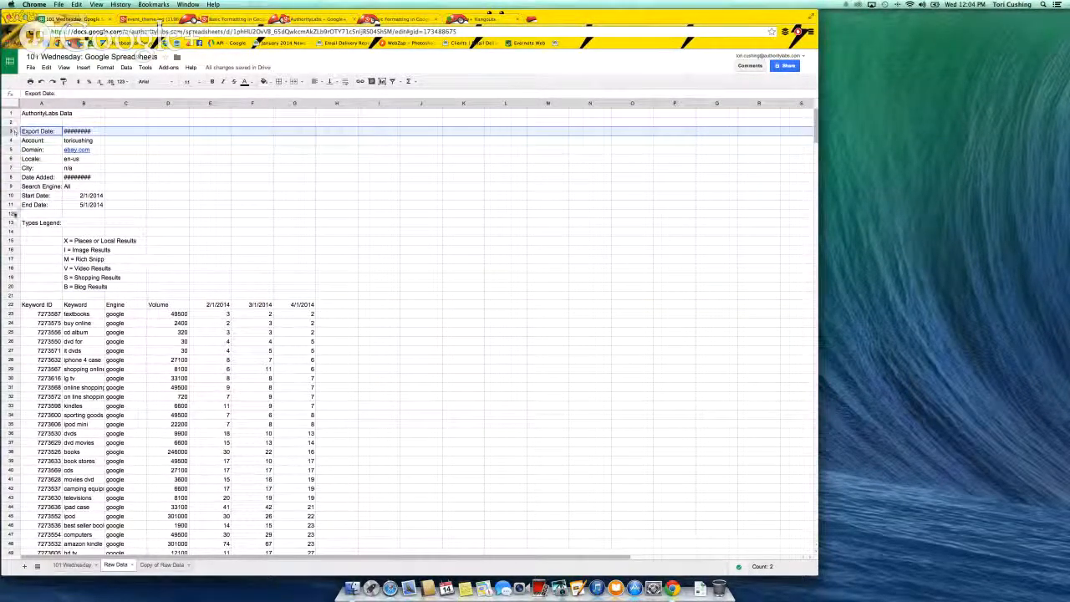
pyautogui.keyDown('shift'); pyautogui.click(11, 287); pyautogui.keyUp('shift')
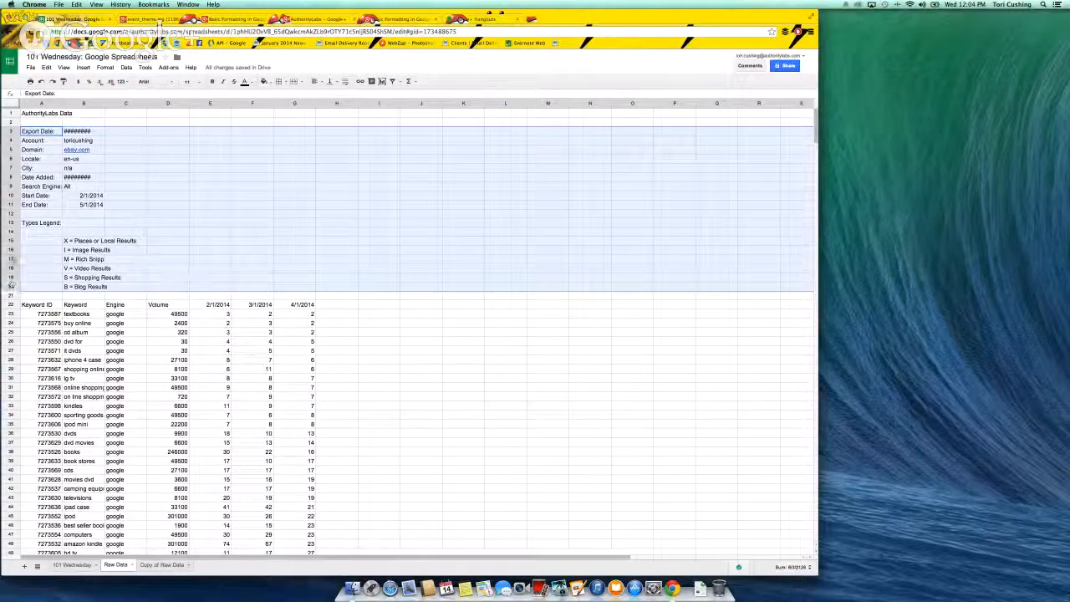
pyautogui.rightClick(12, 259)
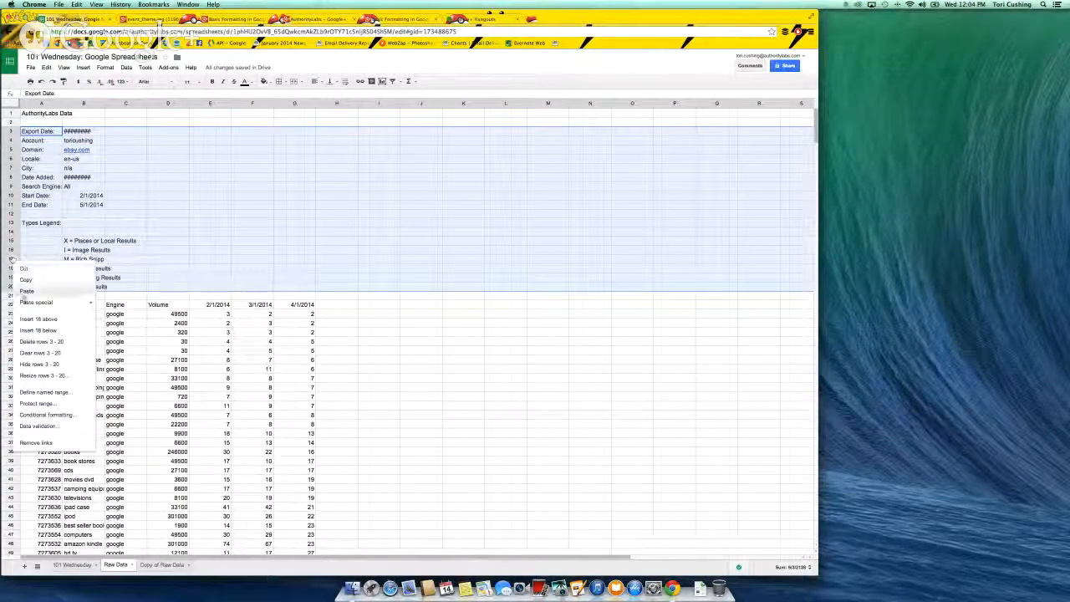
pyautogui.click(30, 342)
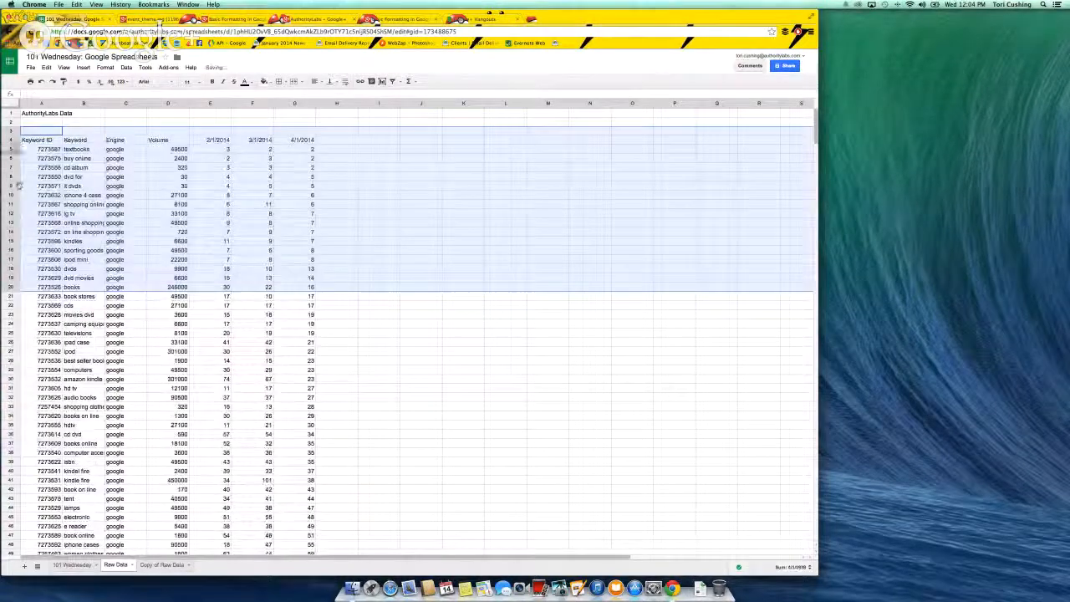
# Clear the Keyword ID data from column A, and unmerge and remove the AuthorityLabs Data title in row 1
pyautogui.click(44, 113)
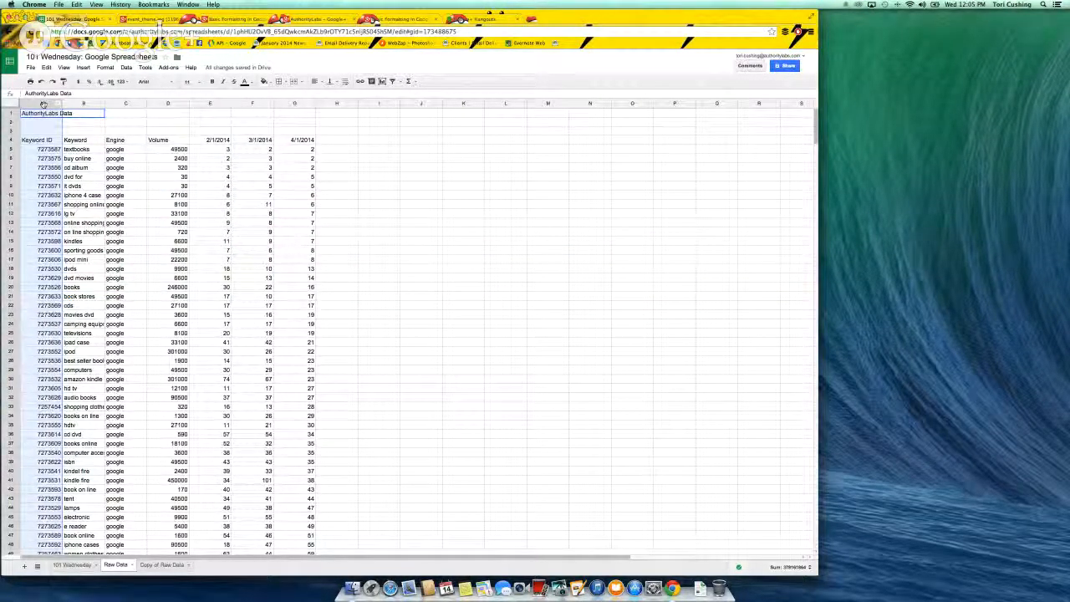
pyautogui.press('Delete')
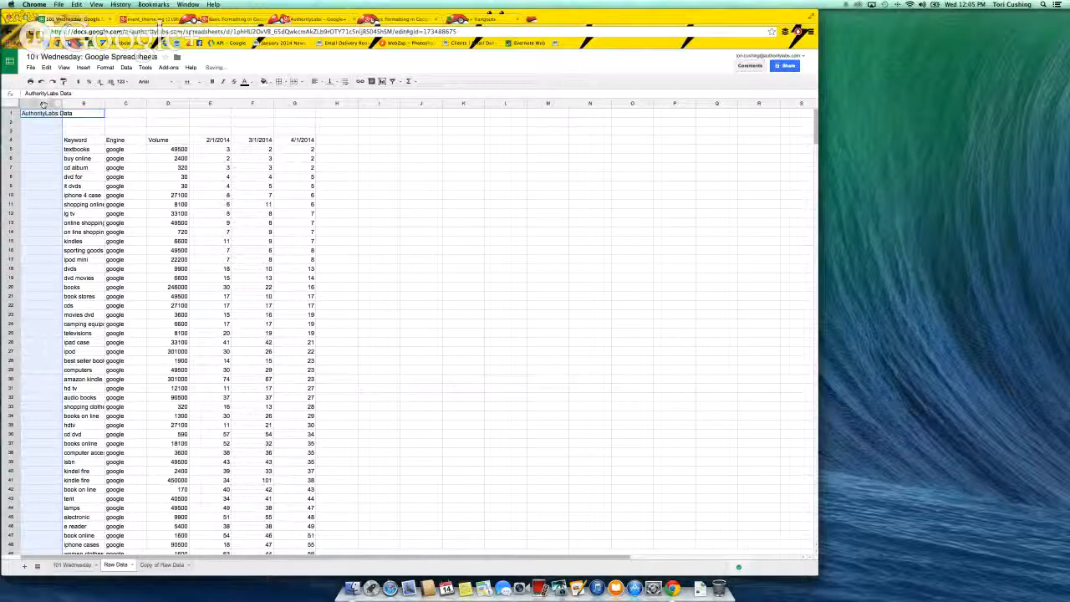
pyautogui.click(49, 113)
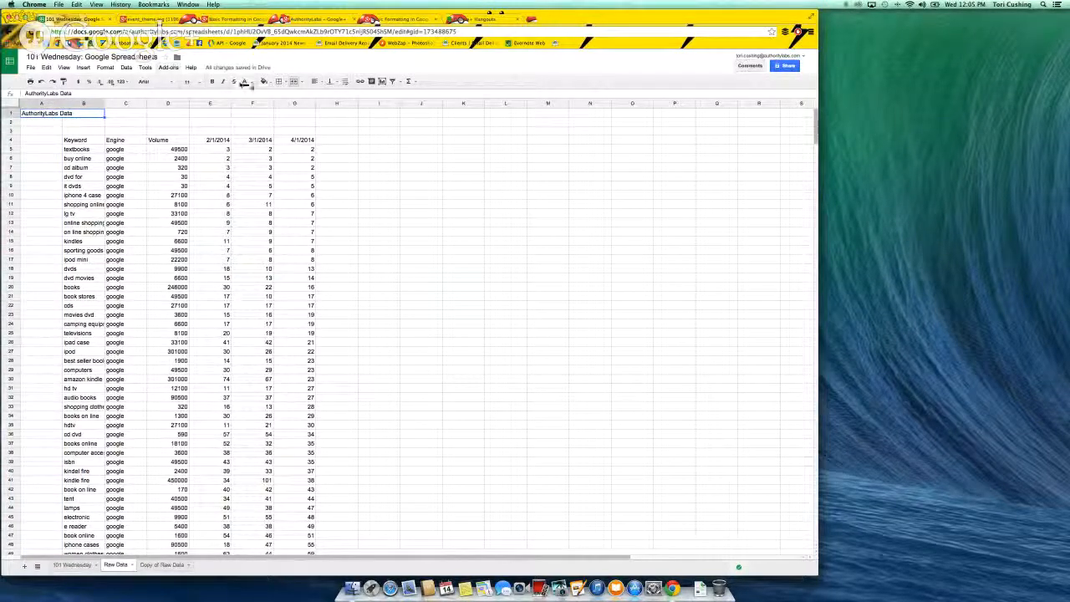
pyautogui.click(291, 83)
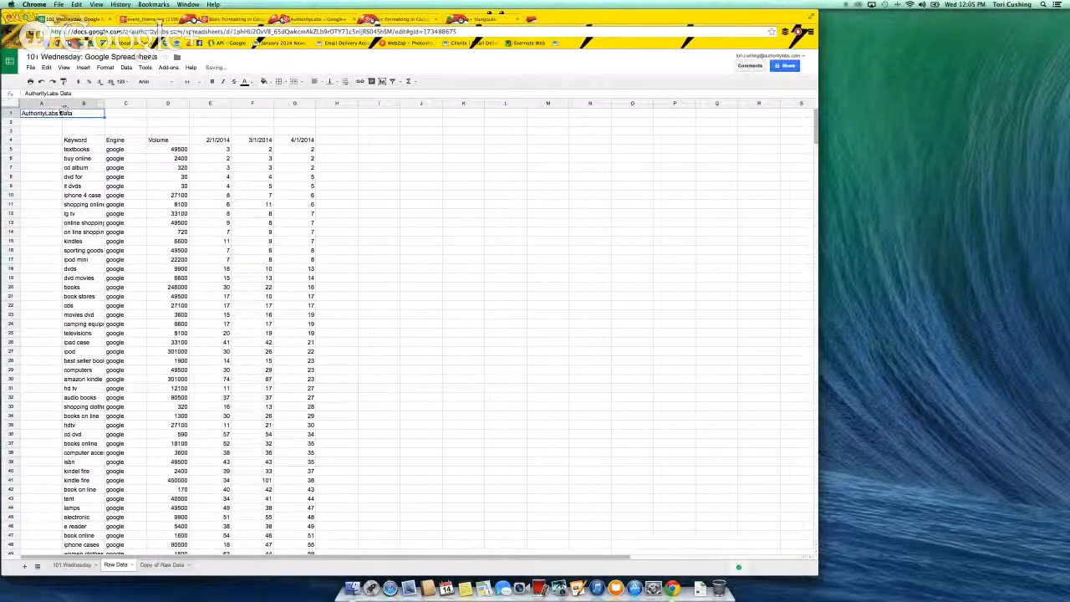
pyautogui.press('super+x')
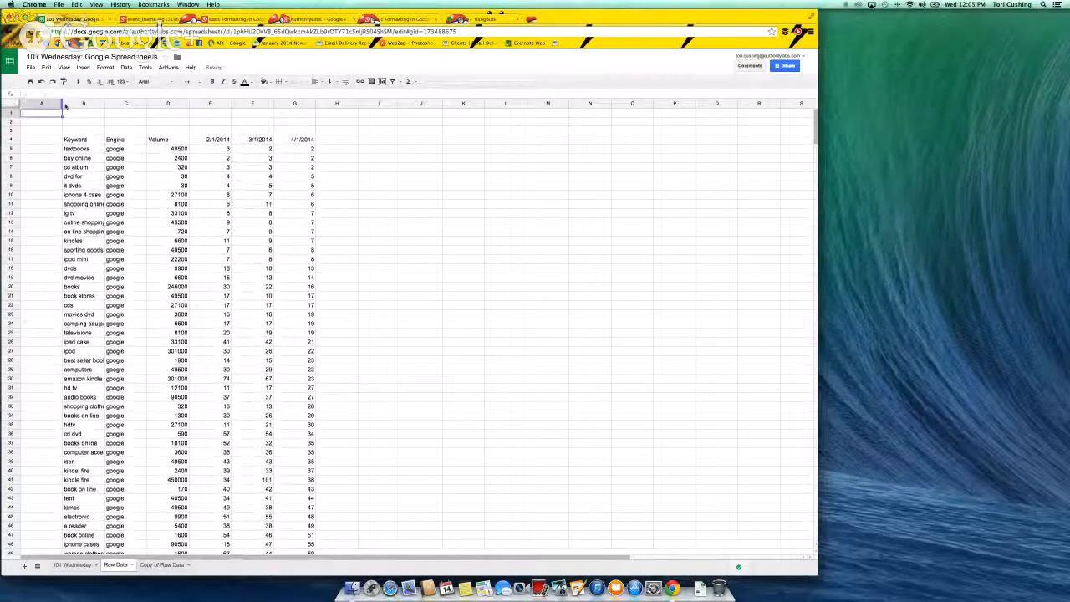
# Shrink the empty column A to a narrow margin and hide the sheet's gridlines
pyautogui.moveTo(63, 104); pyautogui.dragTo(27, 111)
pyautogui.click(33, 124)
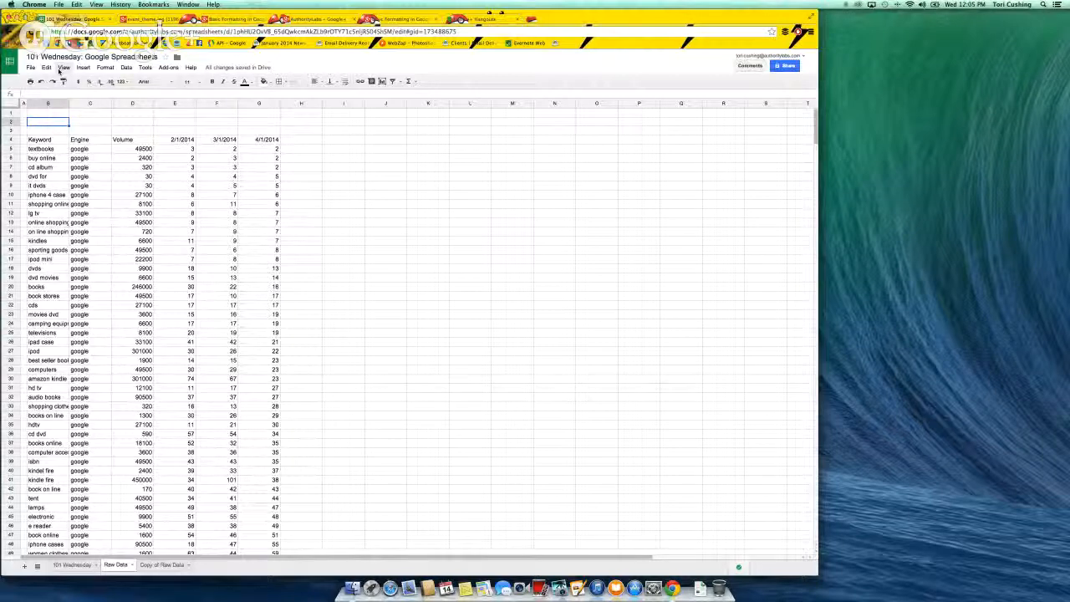
pyautogui.click(61, 68)
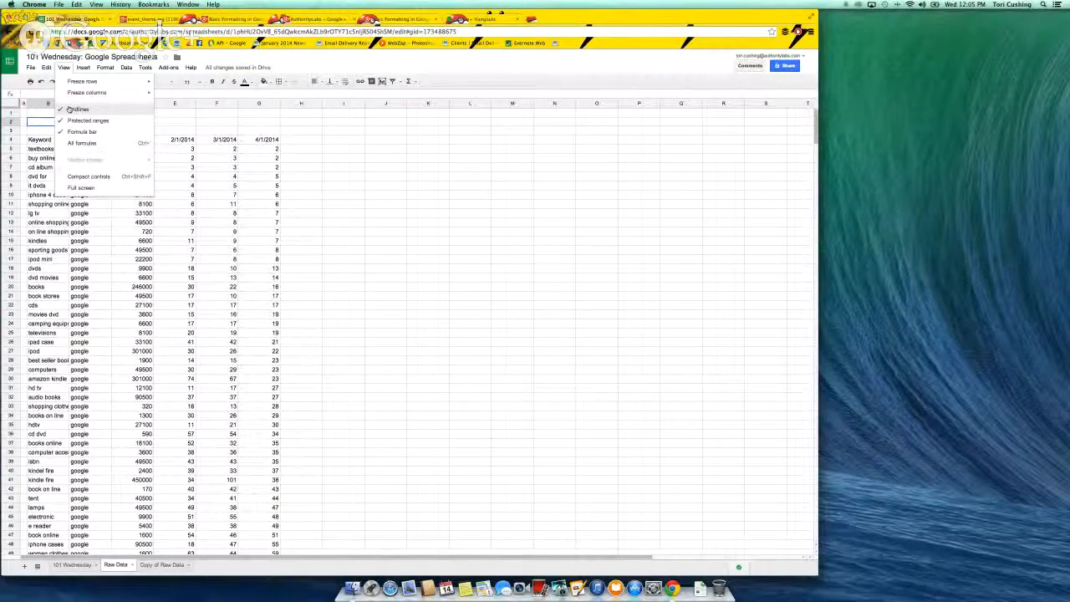
pyautogui.click(75, 108)
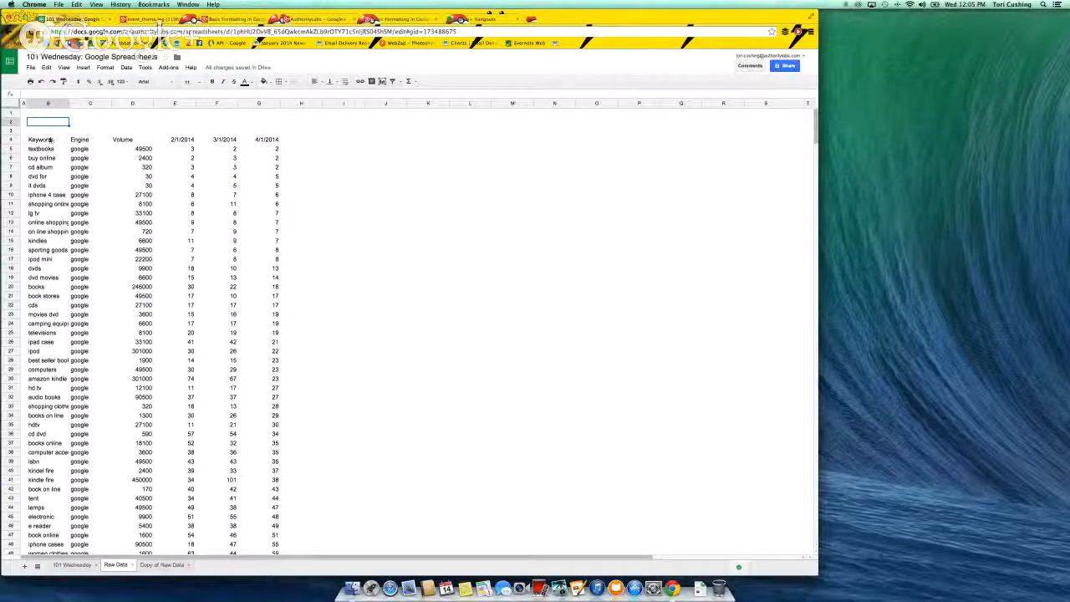
# Review the Keyword, Engine, Volume and date column headers in row 4 and the first keywords below
pyautogui.click(50, 140)
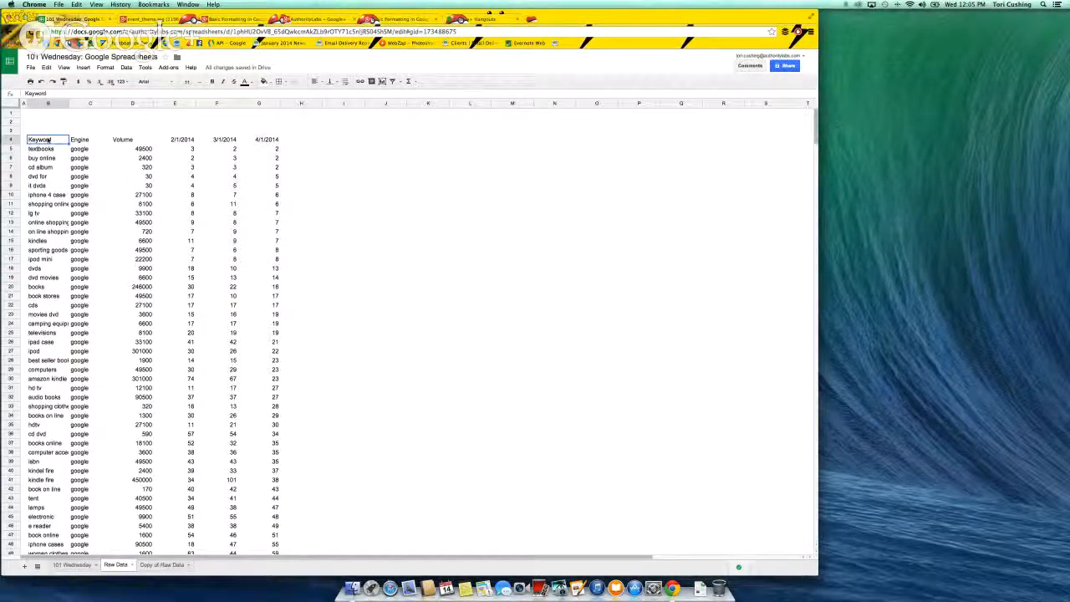
pyautogui.moveTo(42, 149); pyautogui.dragTo(44, 167)
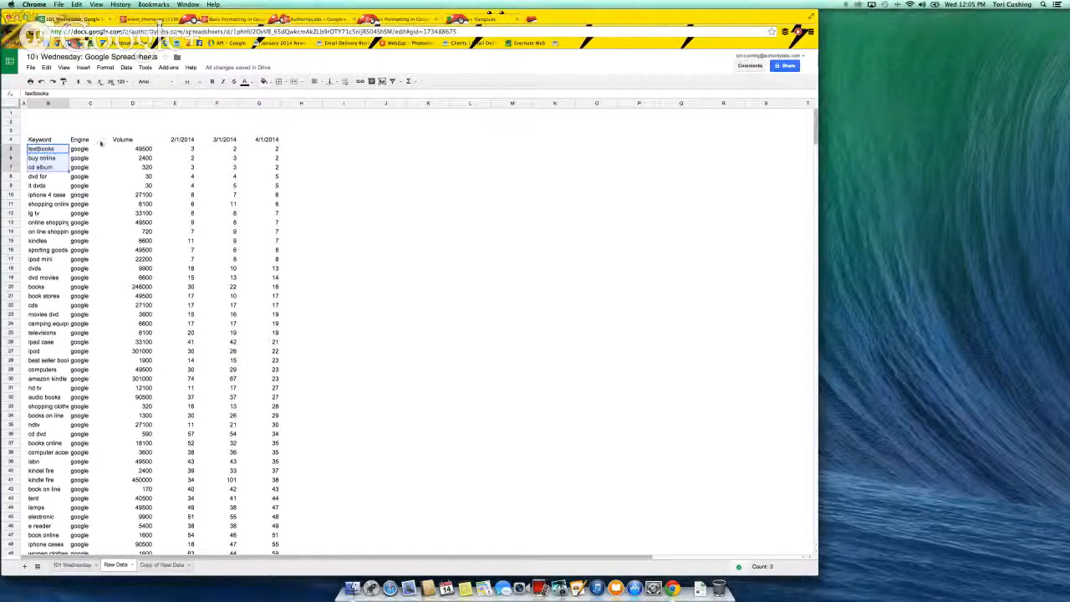
pyautogui.click(93, 141)
pyautogui.click(44, 141)
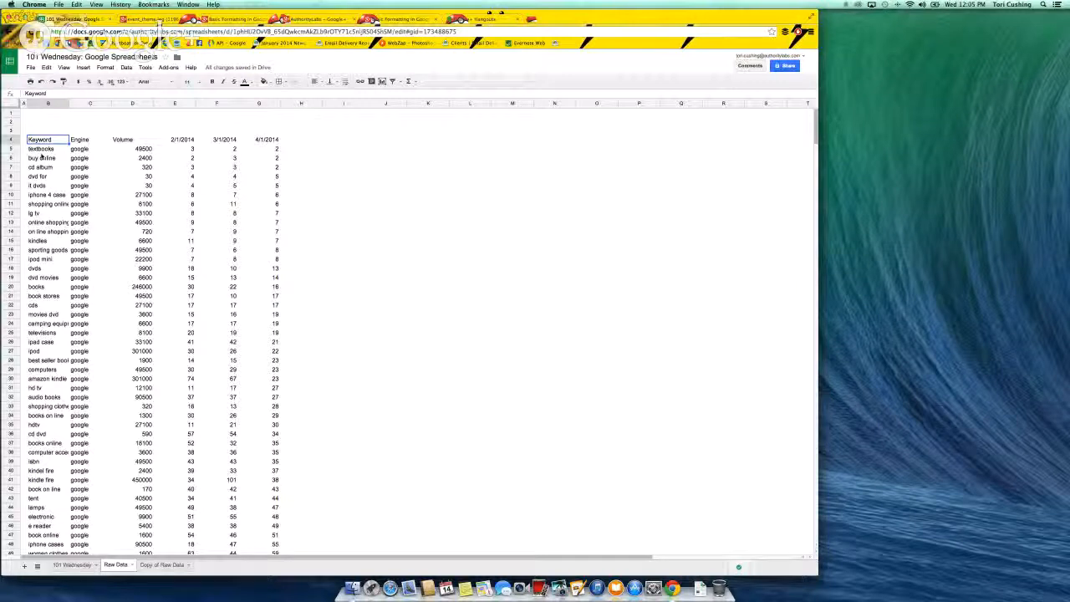
pyautogui.click(139, 142)
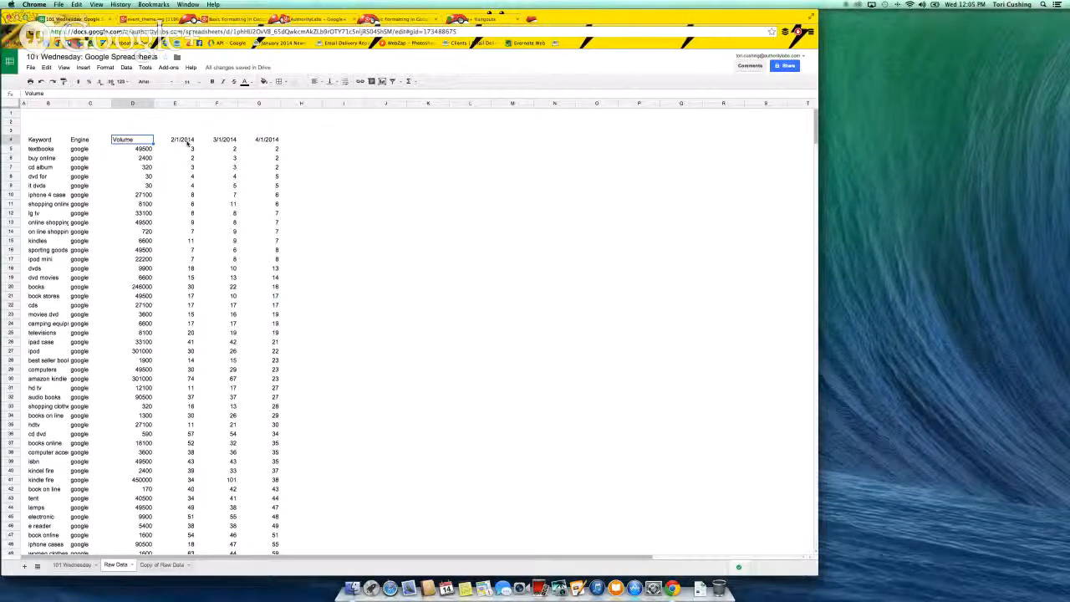
pyautogui.click(187, 142)
pyautogui.click(231, 139)
pyautogui.click(252, 140)
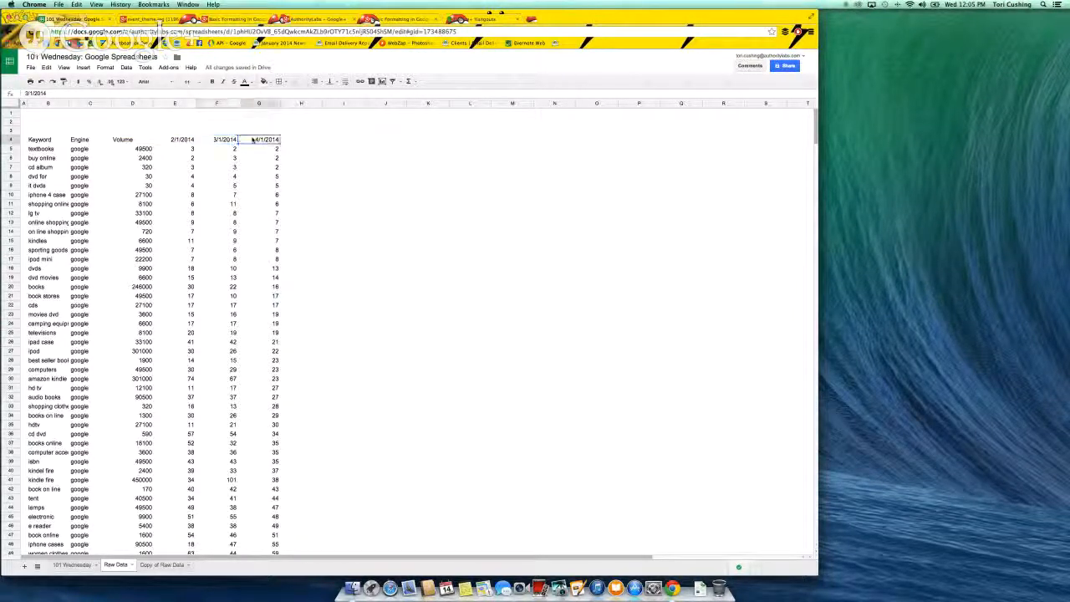
# Rename the three date headers in E4 to G4 as Feb Rank, Mar Rank and Apr Rank
pyautogui.click(178, 143)
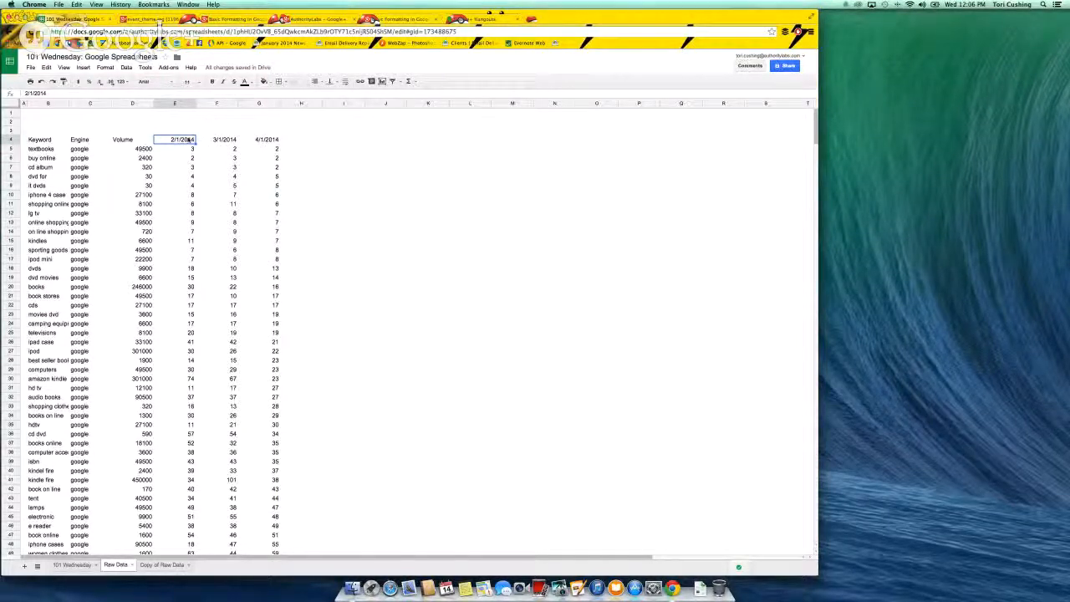
pyautogui.write('Feb Rank')
pyautogui.press('Return')
pyautogui.press('Up')
pyautogui.press('Right')
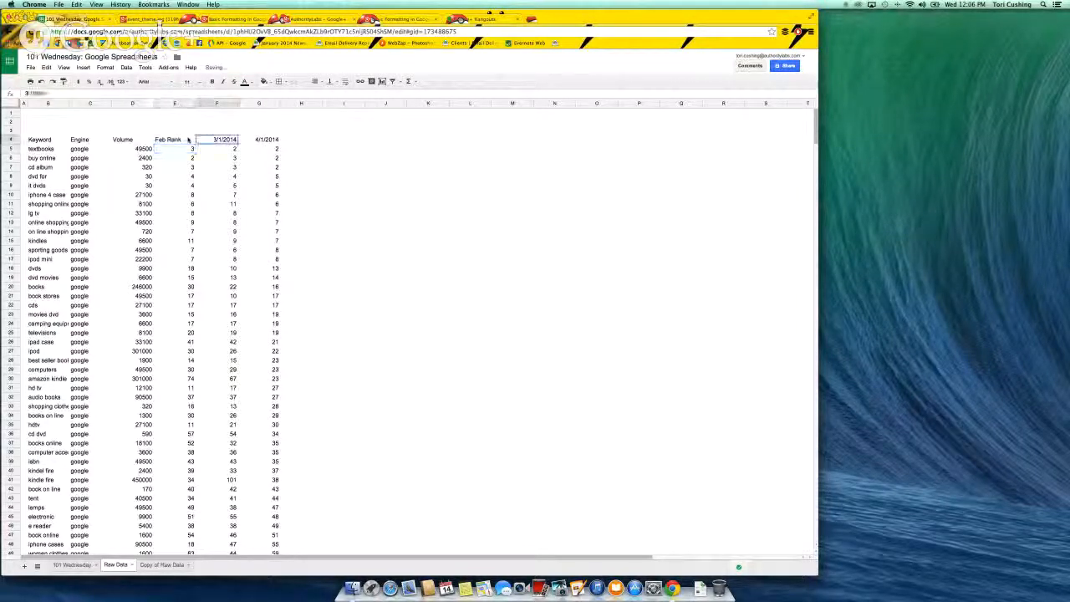
pyautogui.write('Mar')
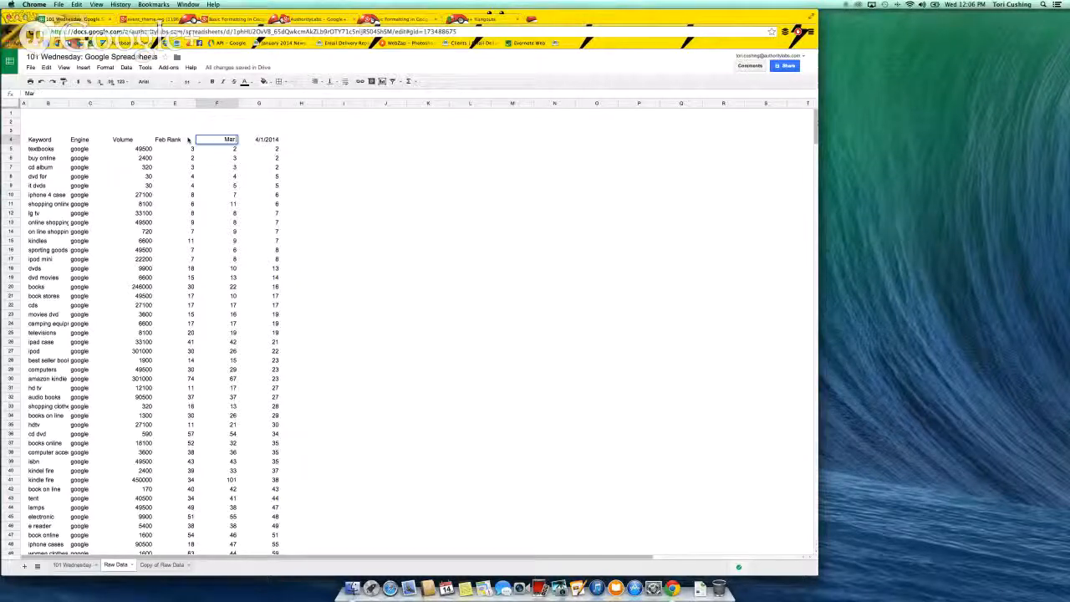
pyautogui.write(' Rank')
pyautogui.press('Tab')
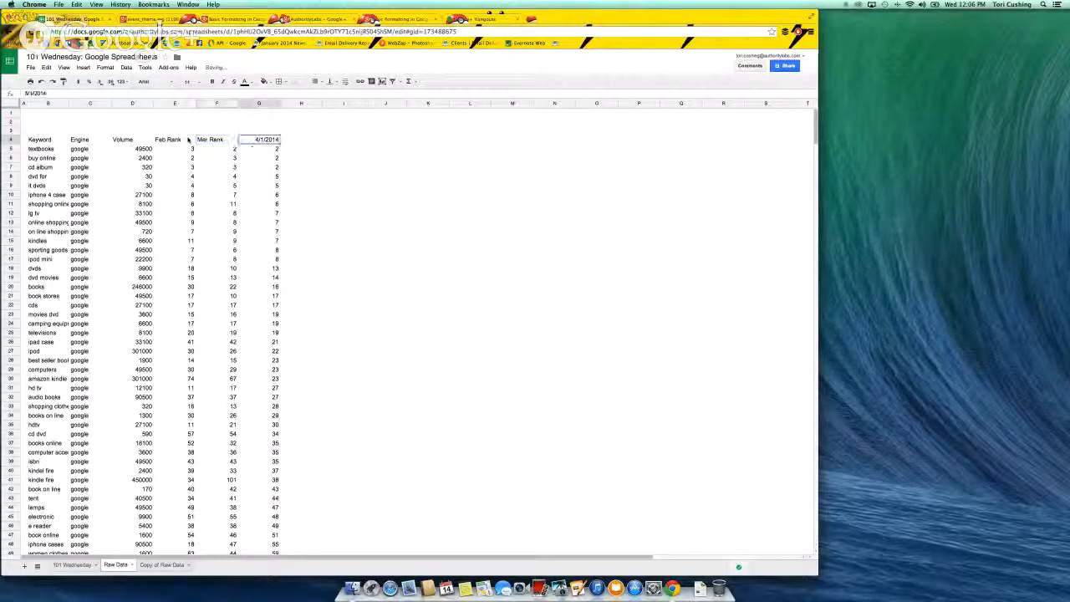
pyautogui.write('Apr')
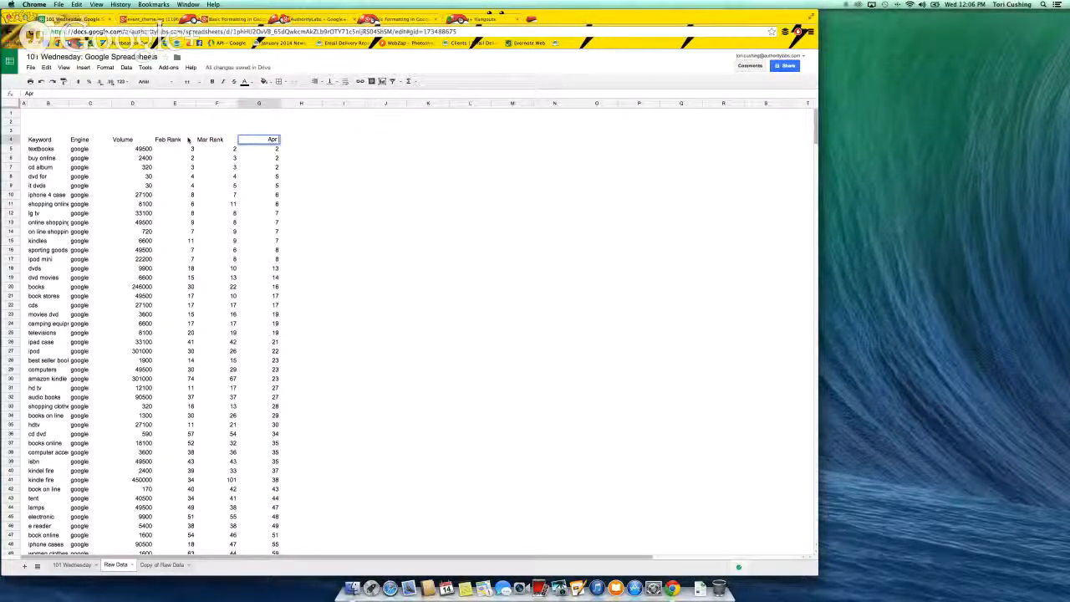
pyautogui.write(' Rank')
pyautogui.press('Return')
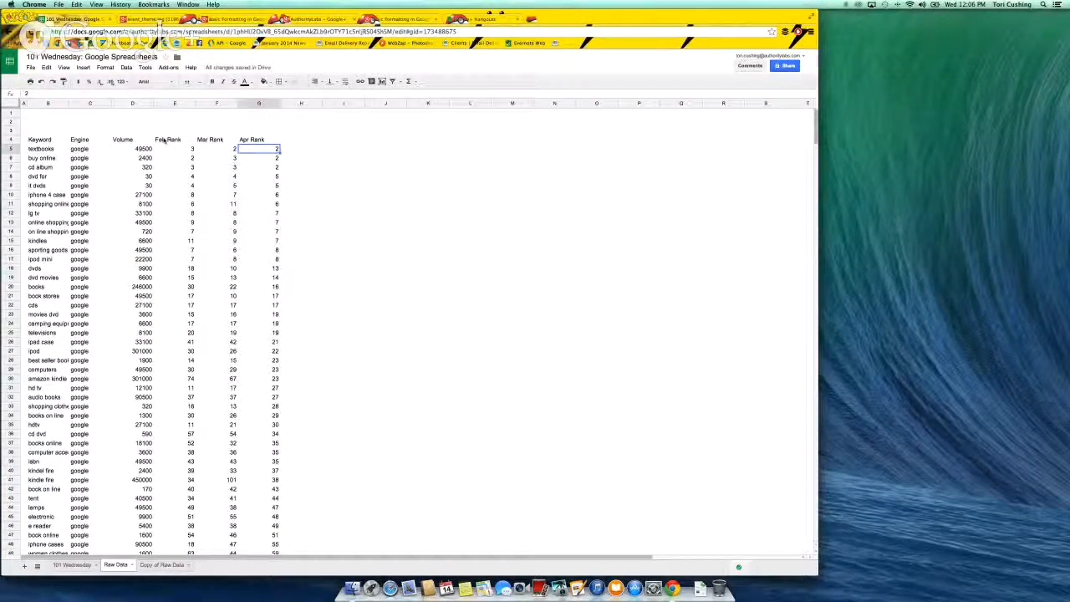
# Enter the date May 14, 2014 in cell B1 above the table
pyautogui.click(83, 139)
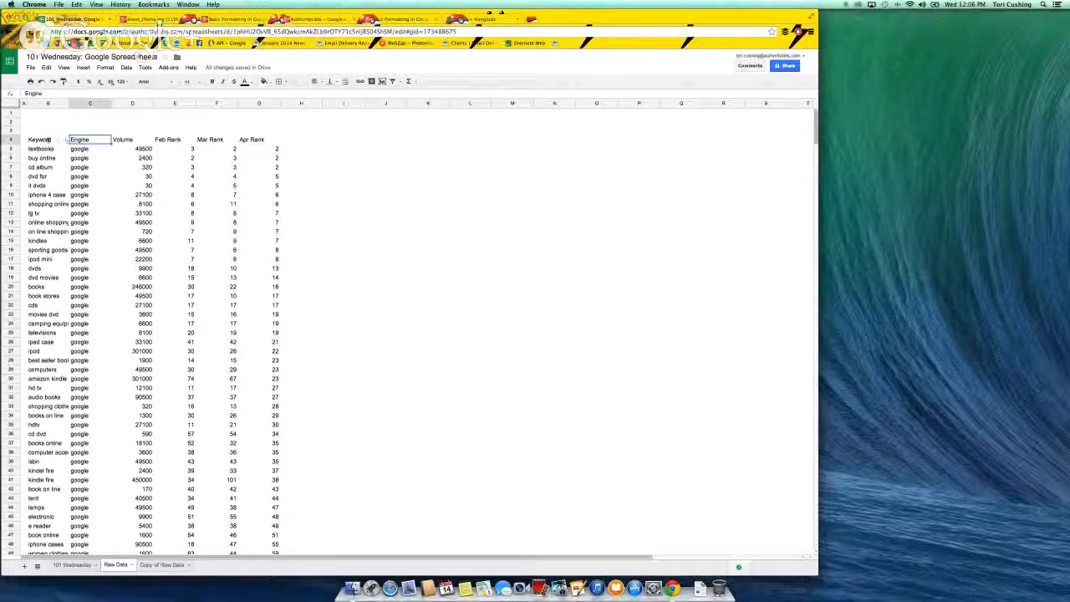
pyautogui.click(46, 140)
pyautogui.click(48, 114)
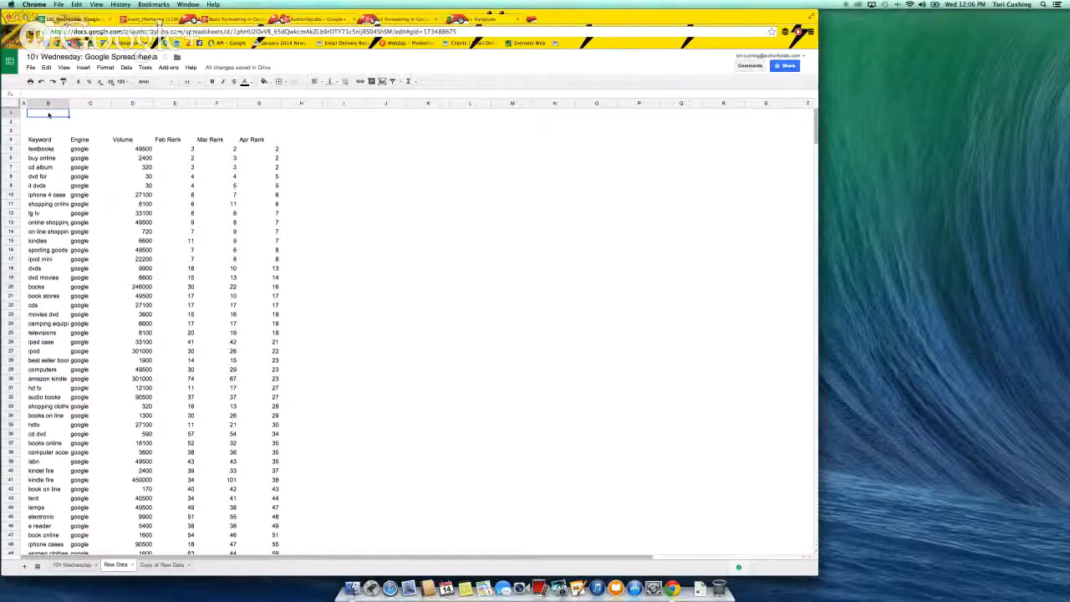
pyautogui.write('May 14, 2014')
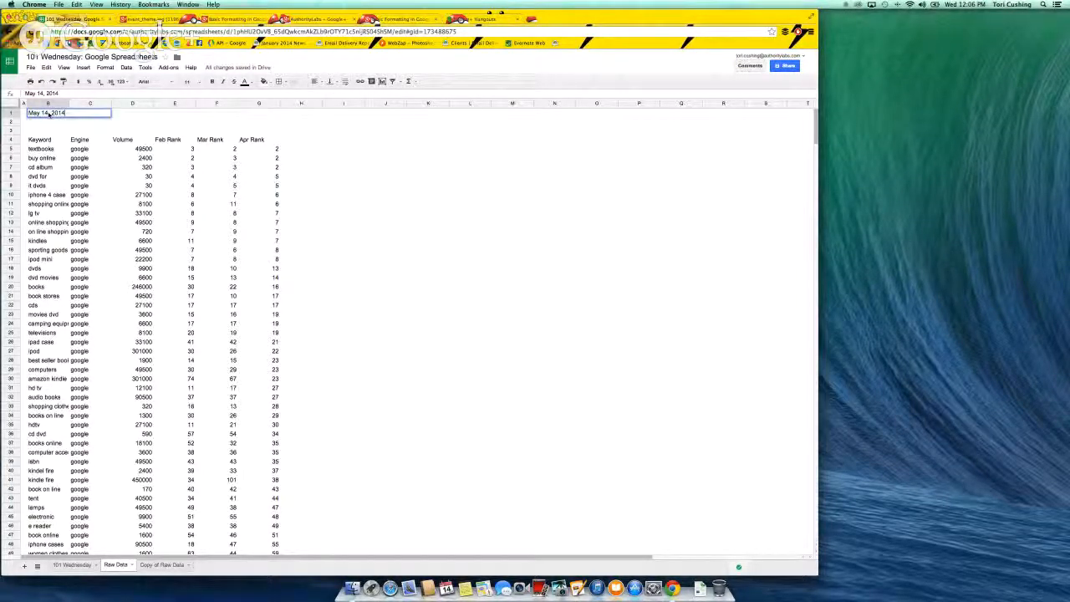
pyautogui.press('Return')
pyautogui.click(48, 114)
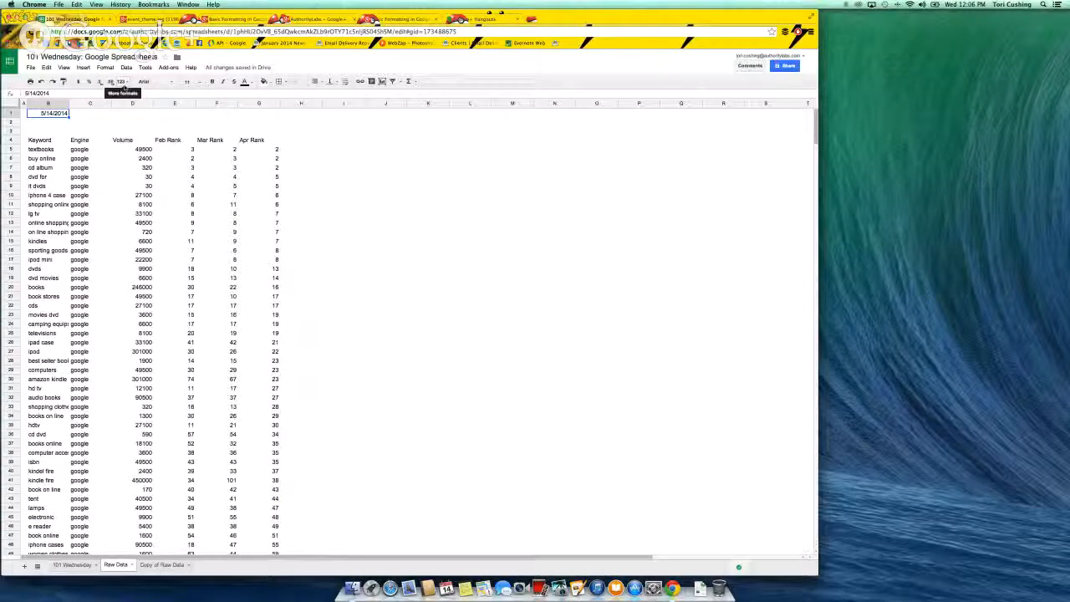
pyautogui.click(120, 82)
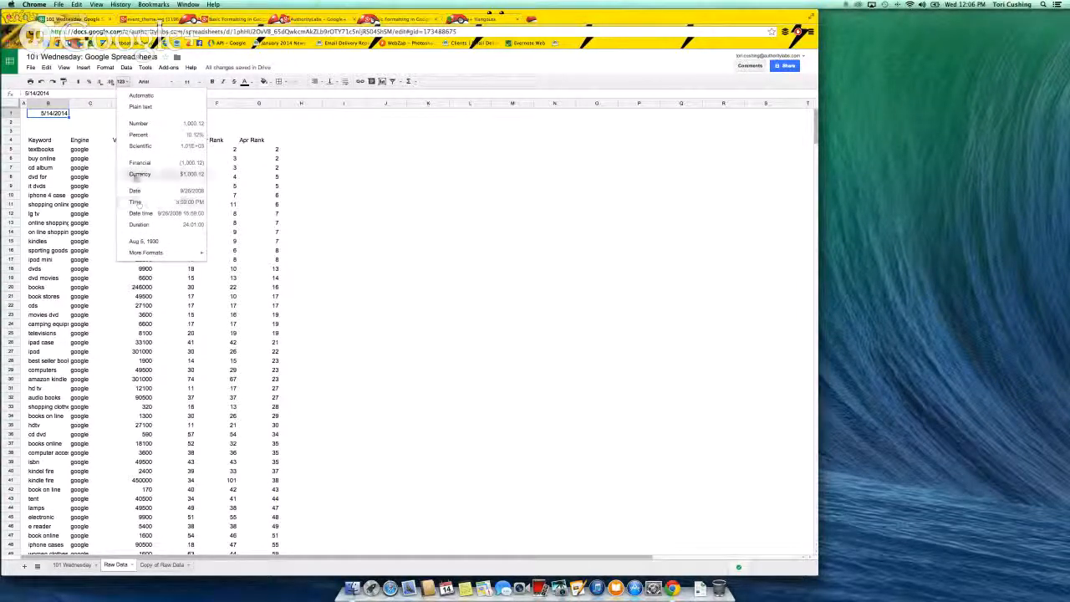
pyautogui.moveTo(146, 254)
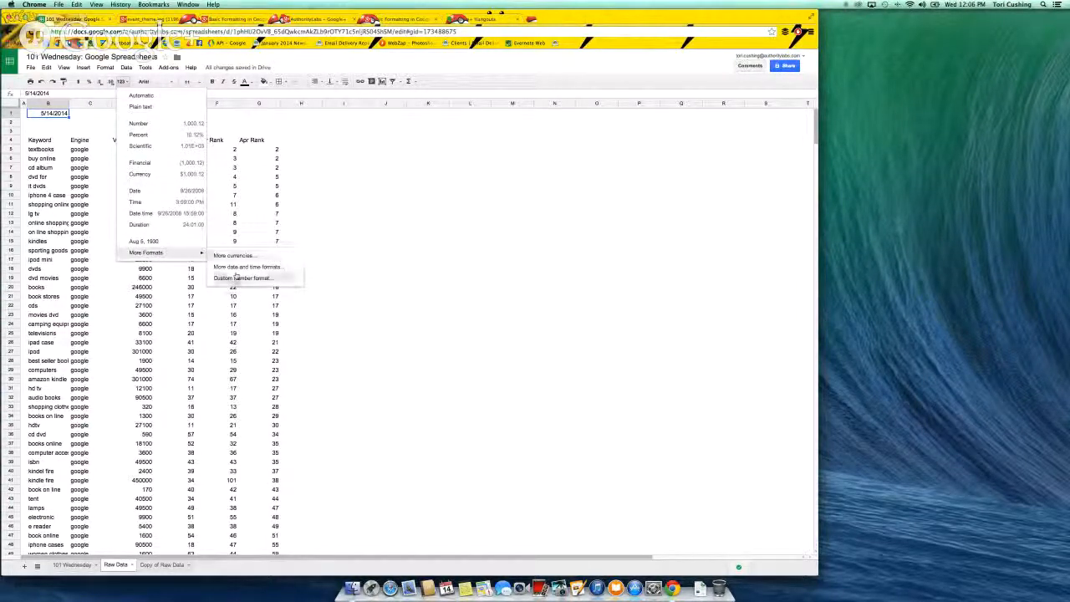
pyautogui.click(238, 278)
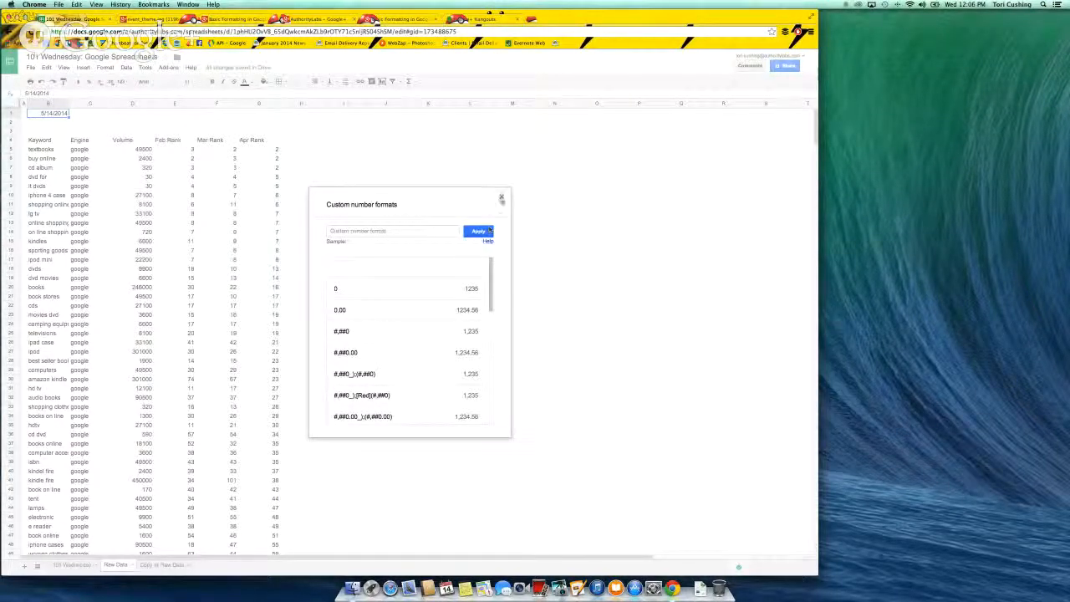
pyautogui.click(501, 197)
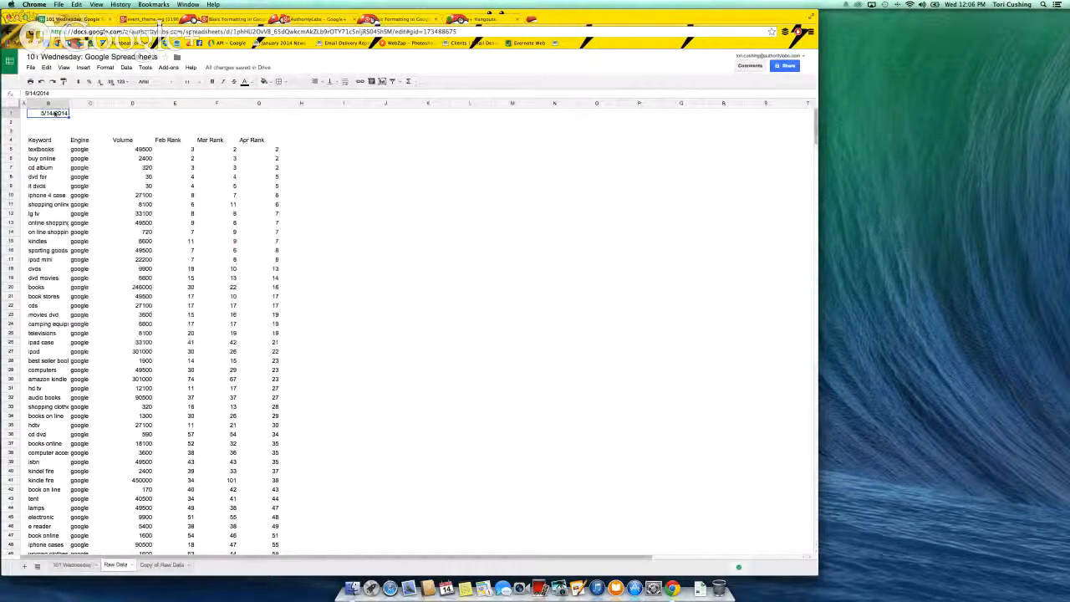
# Replace the date in cell B1 with the text March
pyautogui.write('Ma')
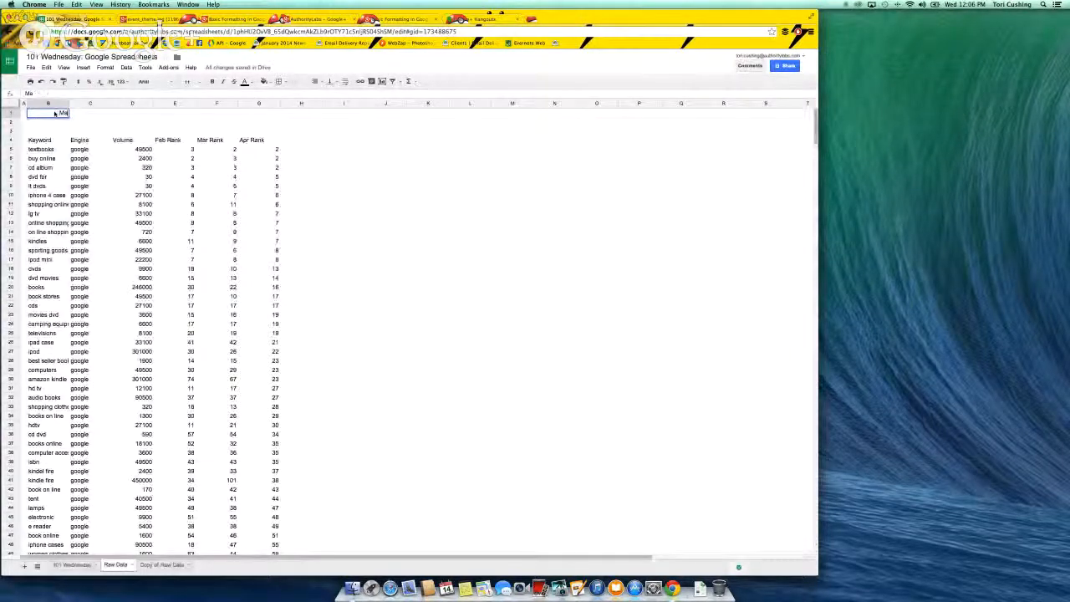
pyautogui.write('rch')
pyautogui.press('Return')
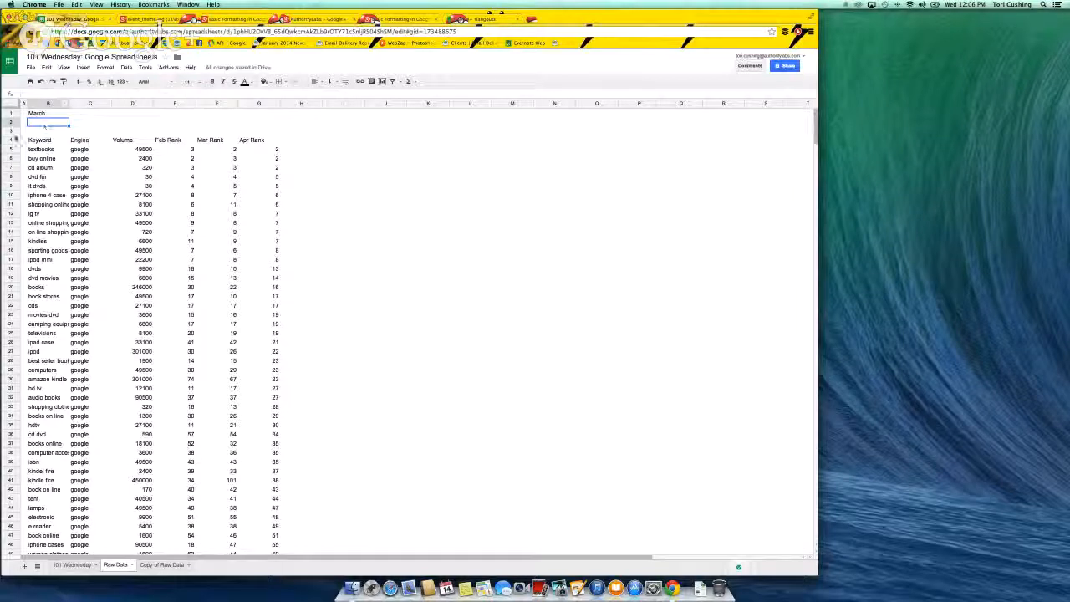
# Insert five blank rows above row 2, between the March label and the keyword table headers
pyautogui.click(13, 124)
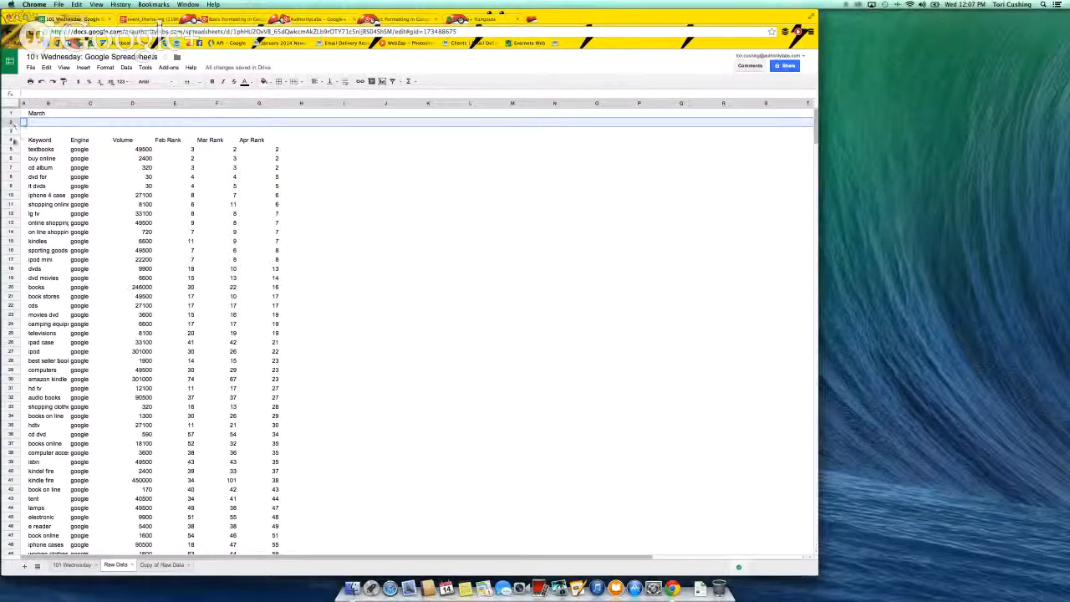
pyautogui.keyDown('shift'); pyautogui.click(13, 162); pyautogui.keyUp('shift')
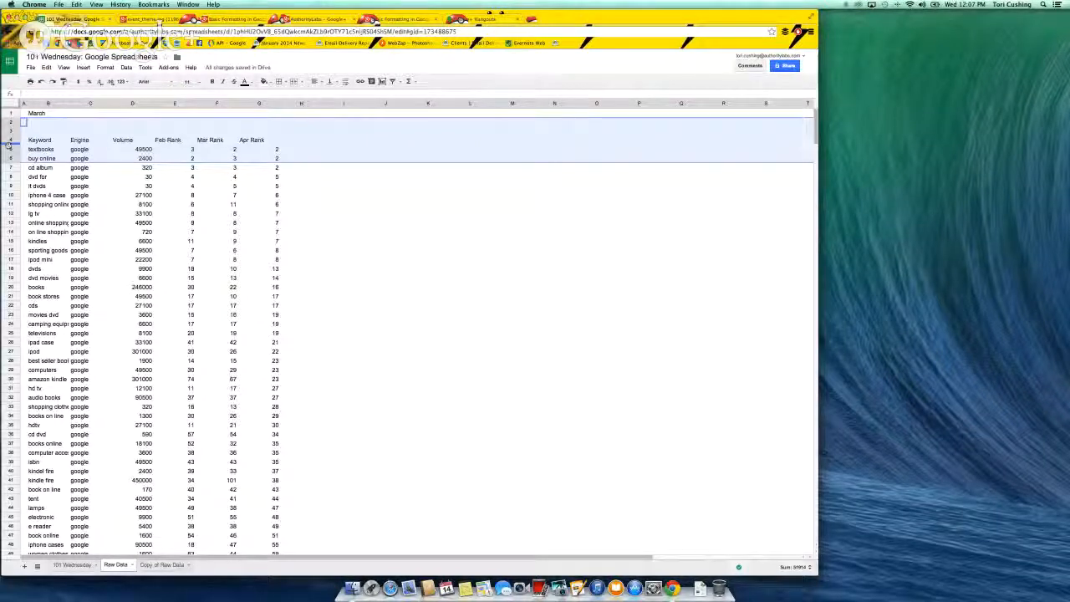
pyautogui.rightClick(8, 147)
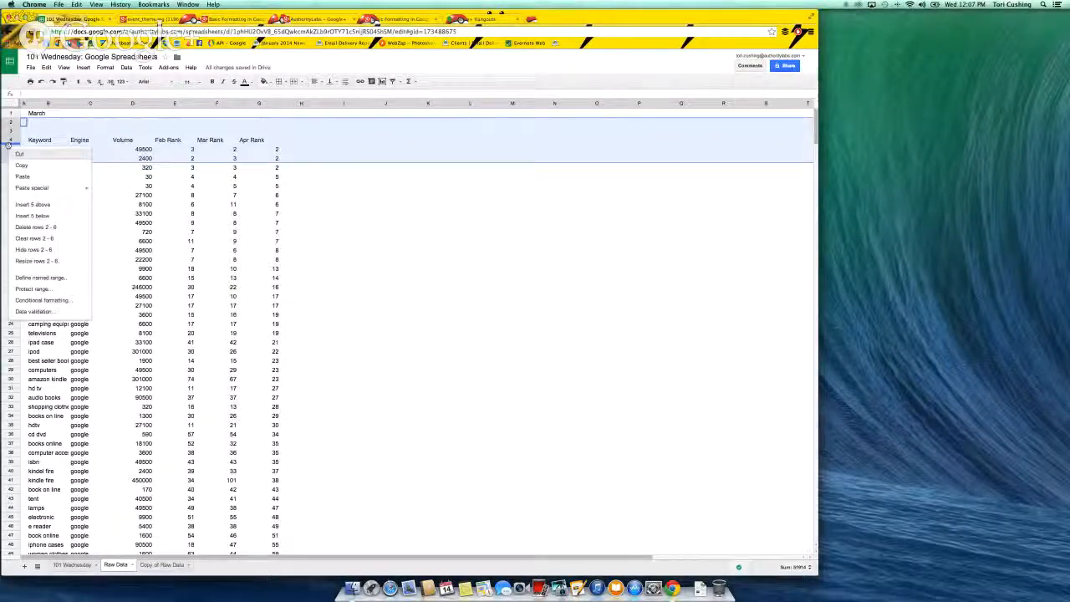
pyautogui.click(32, 204)
pyautogui.click(44, 125)
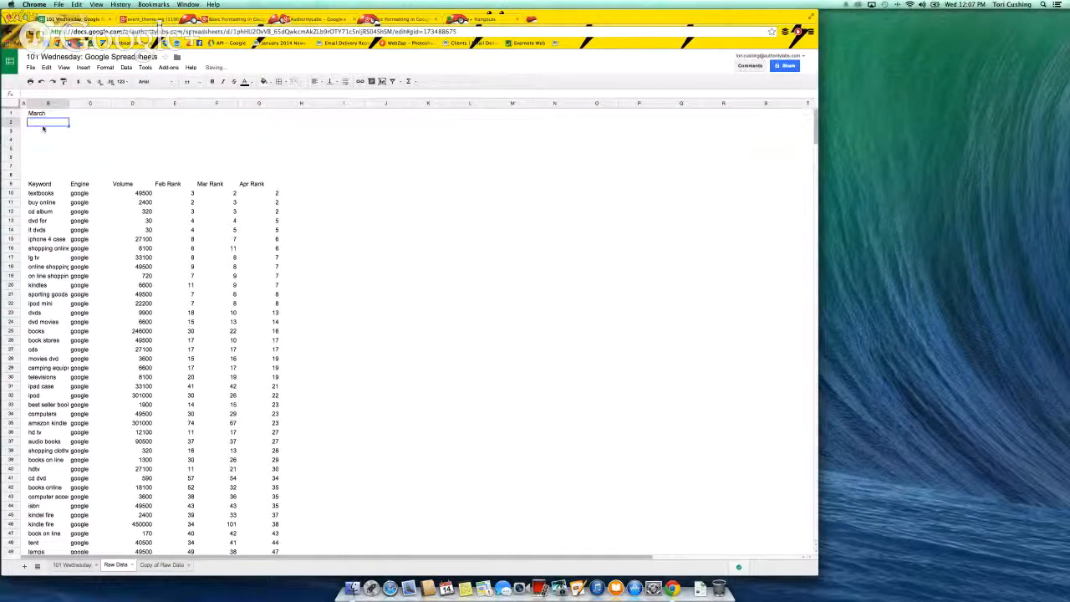
# Copy the web address of the 101 Wednesday banner image from its browser tab and return to the spreadsheet
pyautogui.click(462, 18)
pyautogui.click(153, 19)
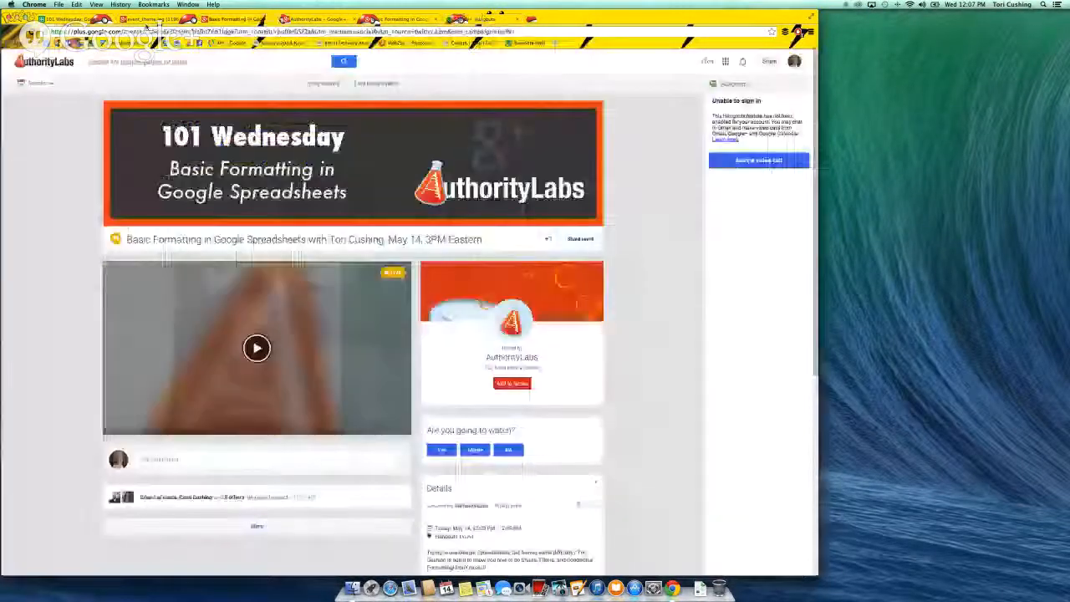
pyautogui.click(153, 18)
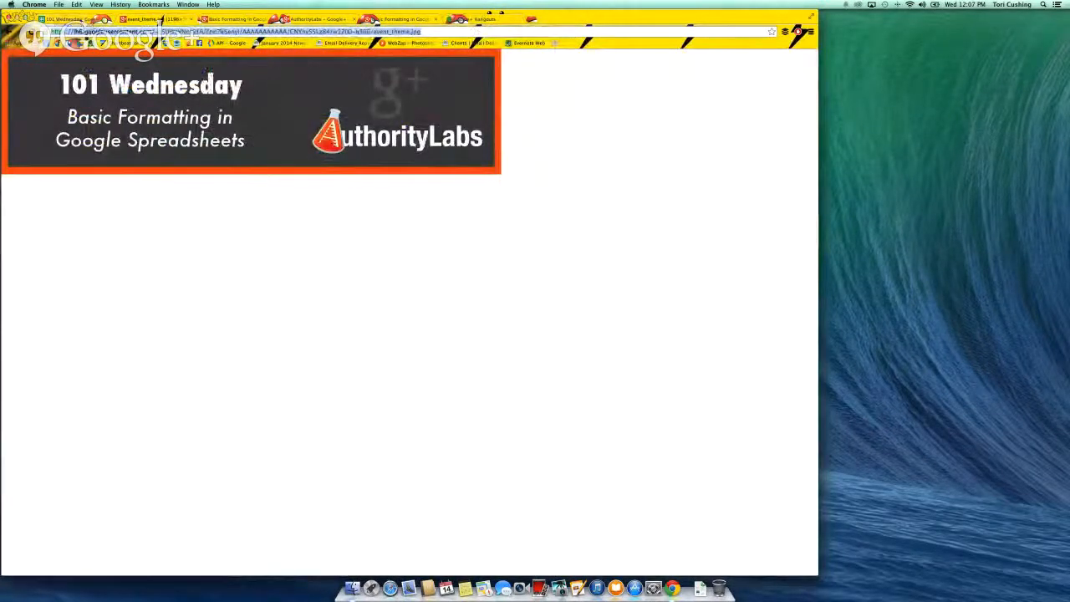
pyautogui.click(87, 18)
pyautogui.click(147, 19)
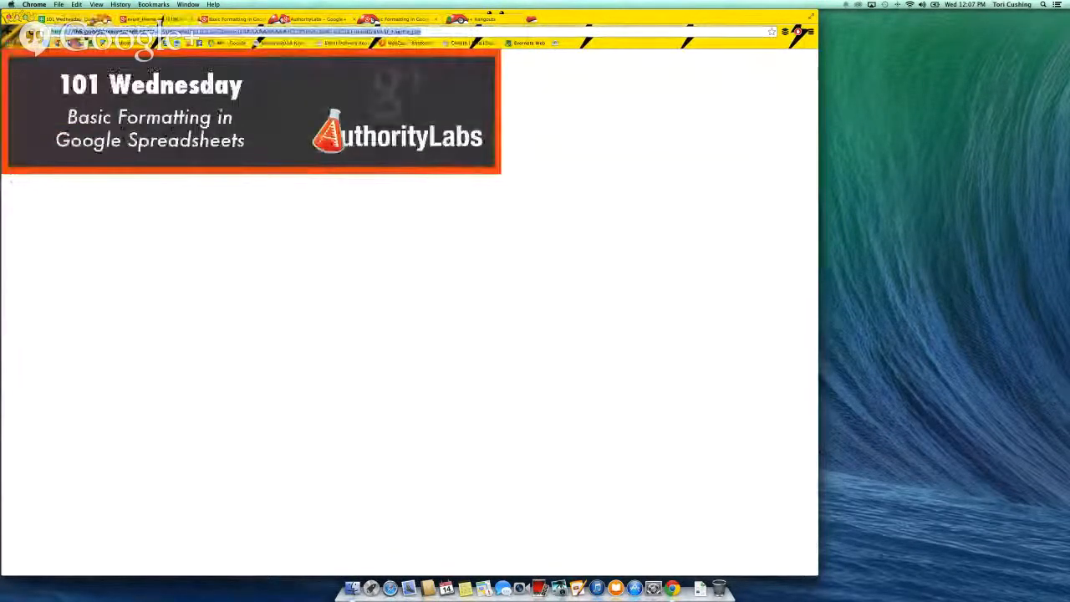
pyautogui.click(87, 18)
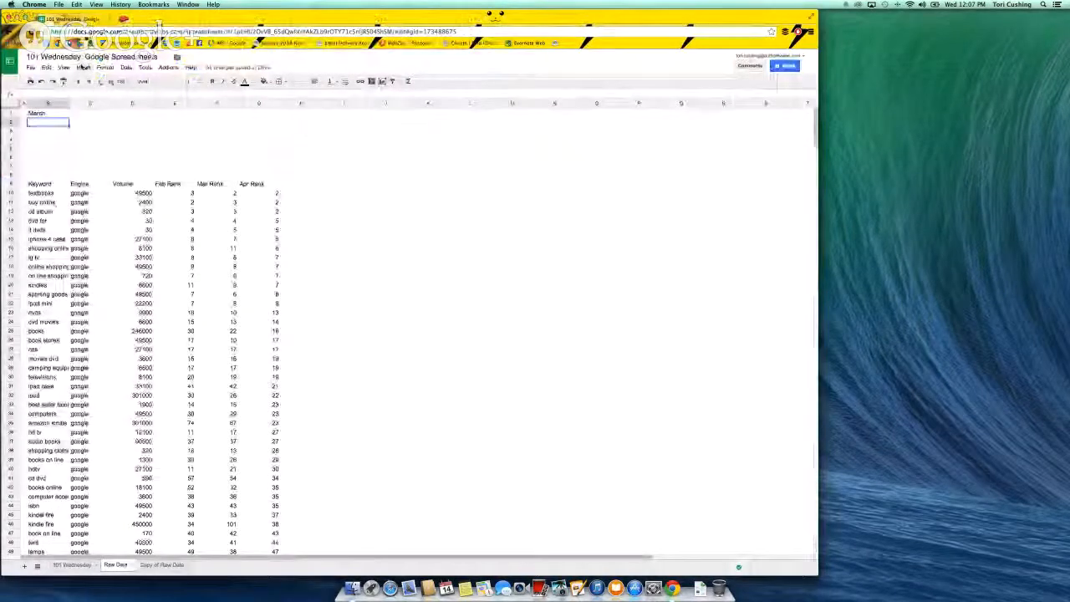
# Insert the banner image by its copied URL and shrink it to fit the blank rows above the table headers
pyautogui.click(84, 67)
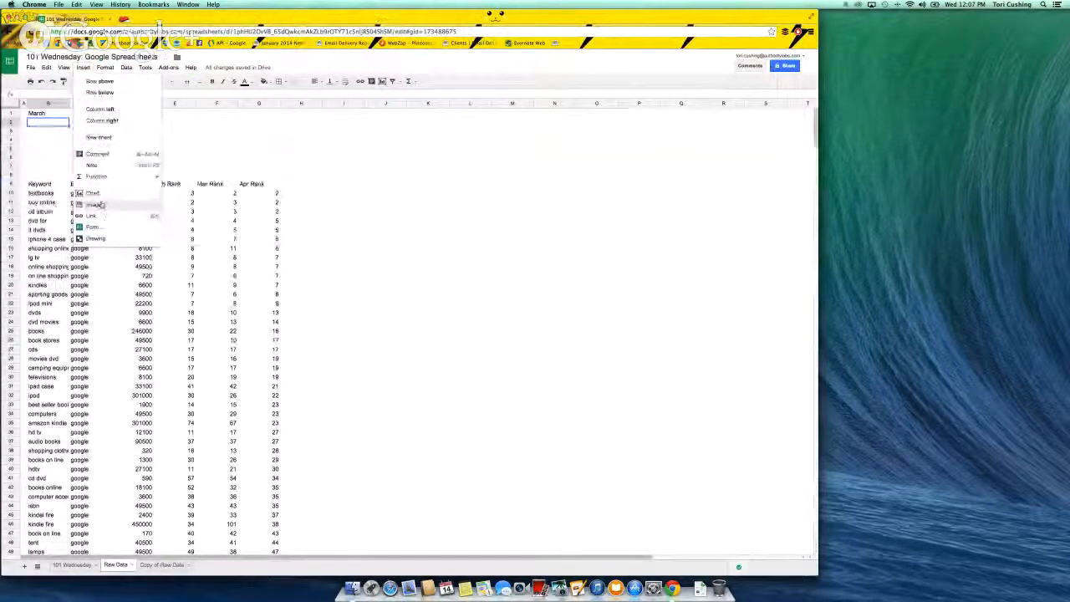
pyautogui.click(99, 204)
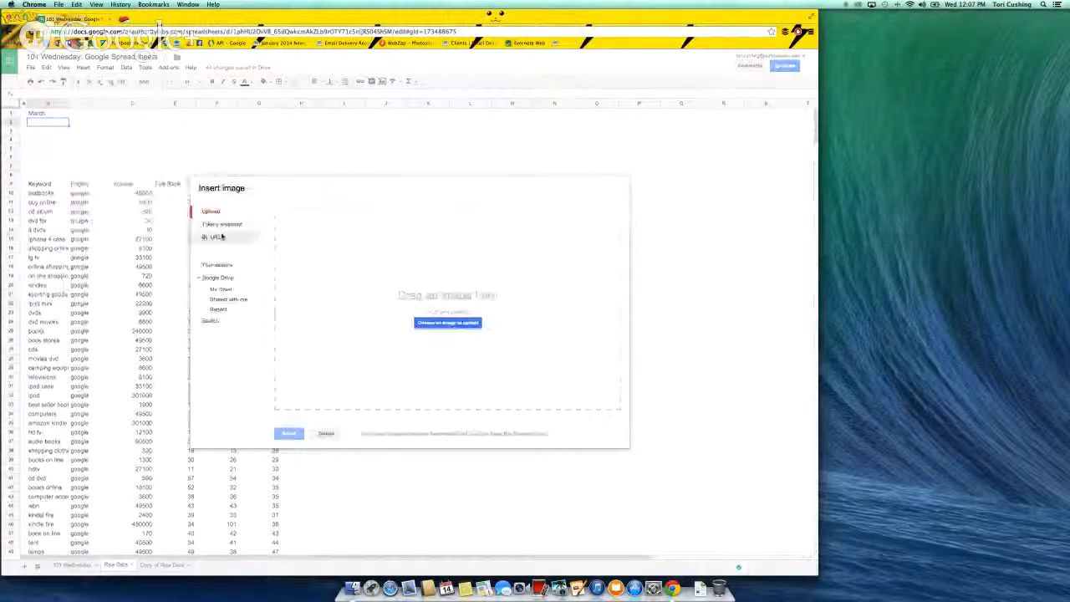
pyautogui.click(219, 237)
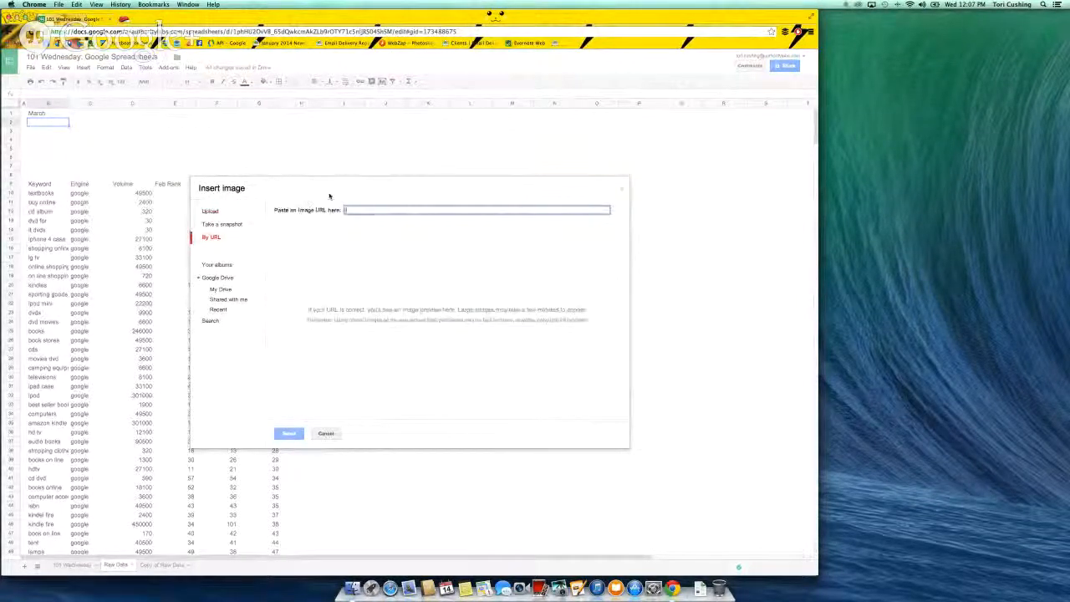
pyautogui.press('super+v')
pyautogui.click(289, 432)
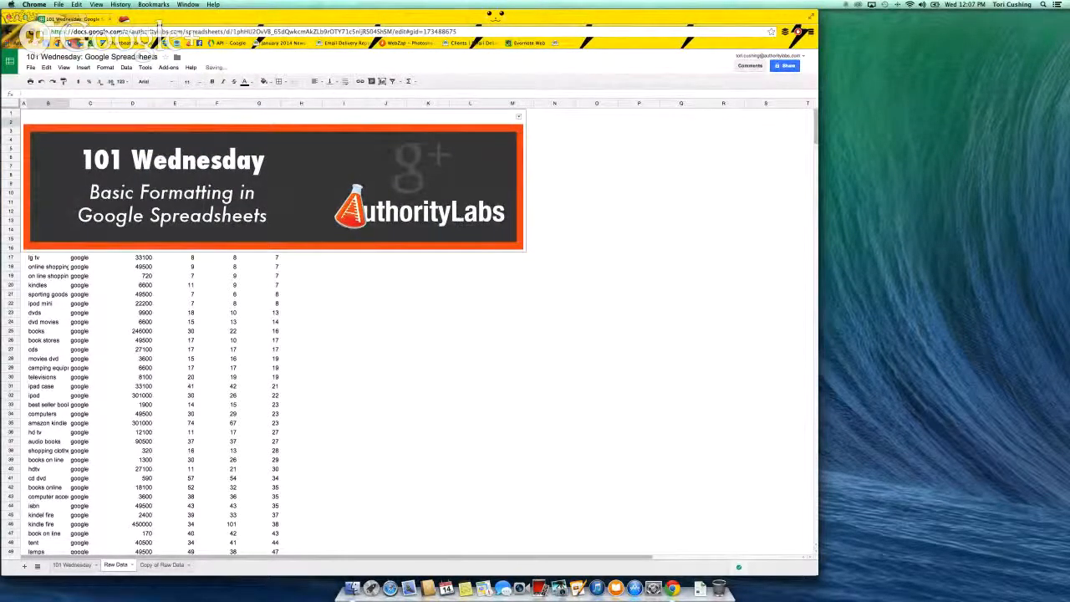
pyautogui.moveTo(526, 255); pyautogui.dragTo(236, 166)
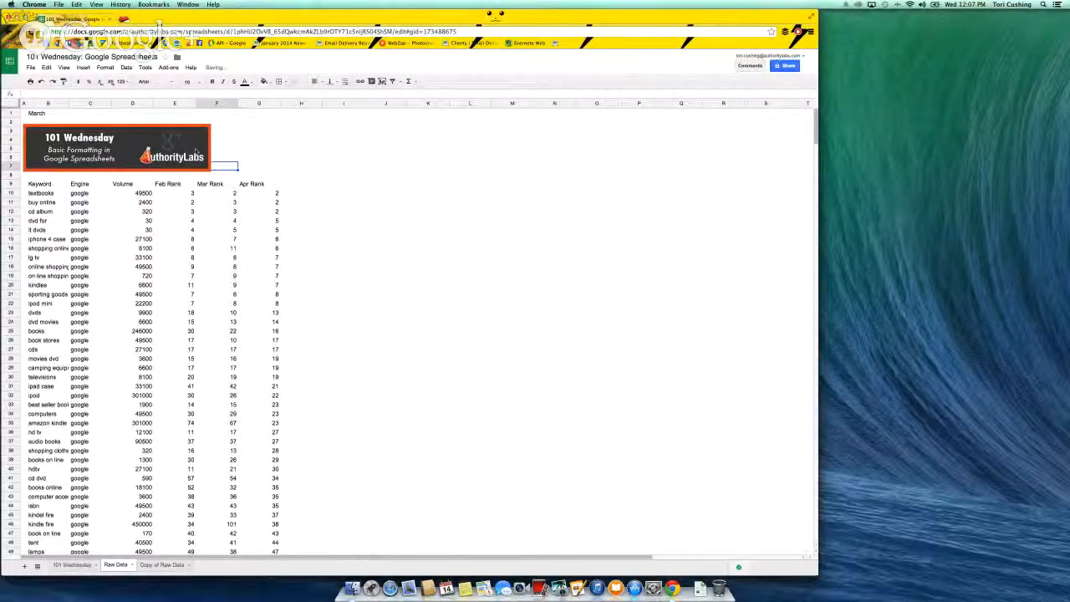
# Select the whole keyword table, starting from the Keyword header in B9
pyautogui.click(42, 186)
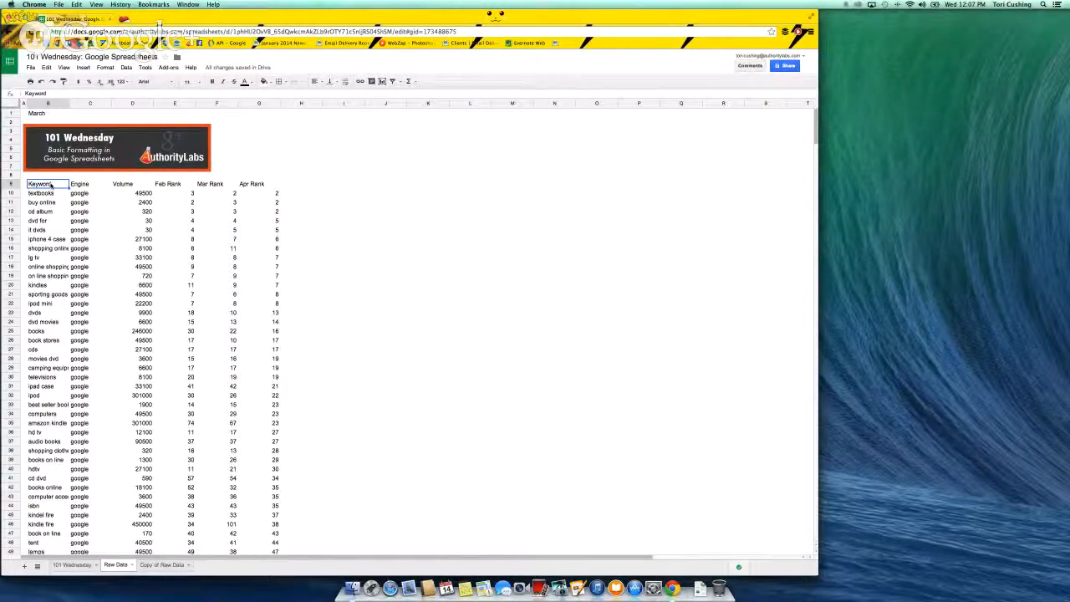
pyautogui.press('super+a')
pyautogui.press('super+a')
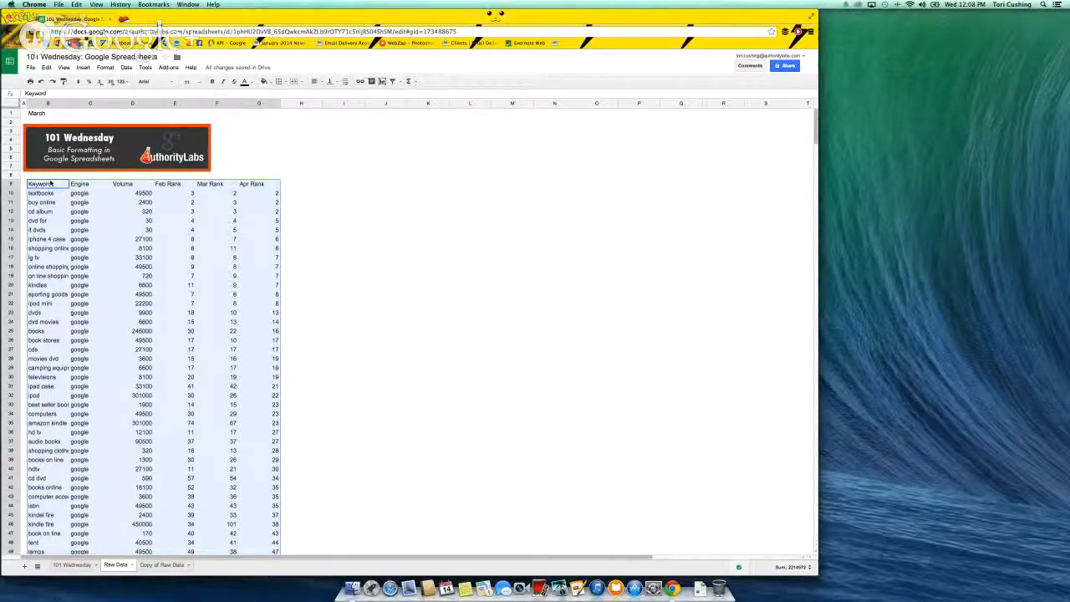
pyautogui.press('super+a')
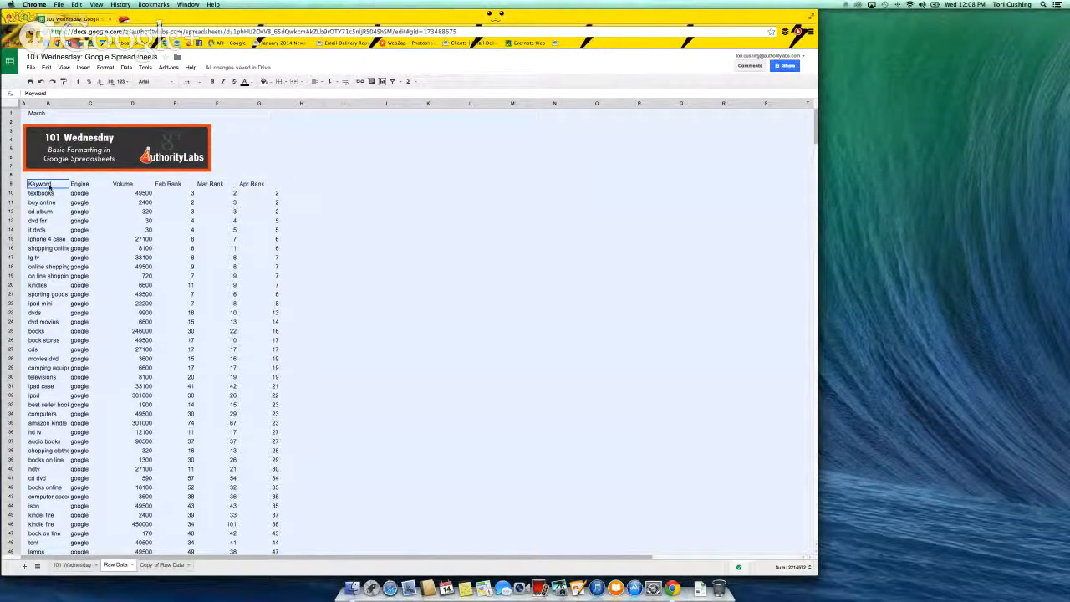
pyautogui.click(50, 187)
pyautogui.press('super+a')
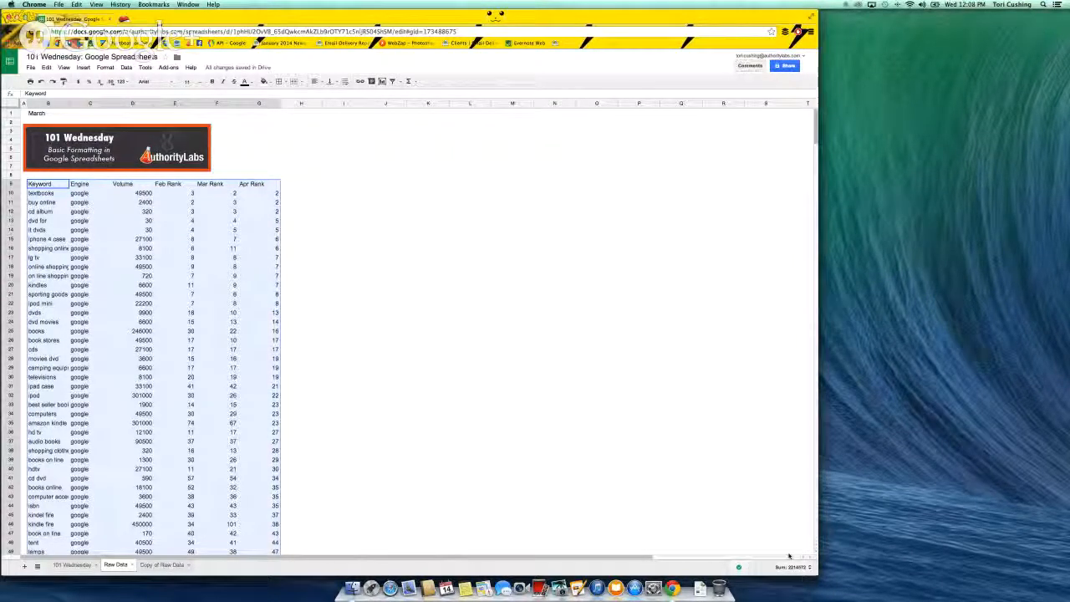
# Minimize the banner image window, then magnify the spreadsheet page and resize its browser window to suit
pyautogui.moveTo(818, 573); pyautogui.dragTo(605, 489)
pyautogui.click(669, 433)
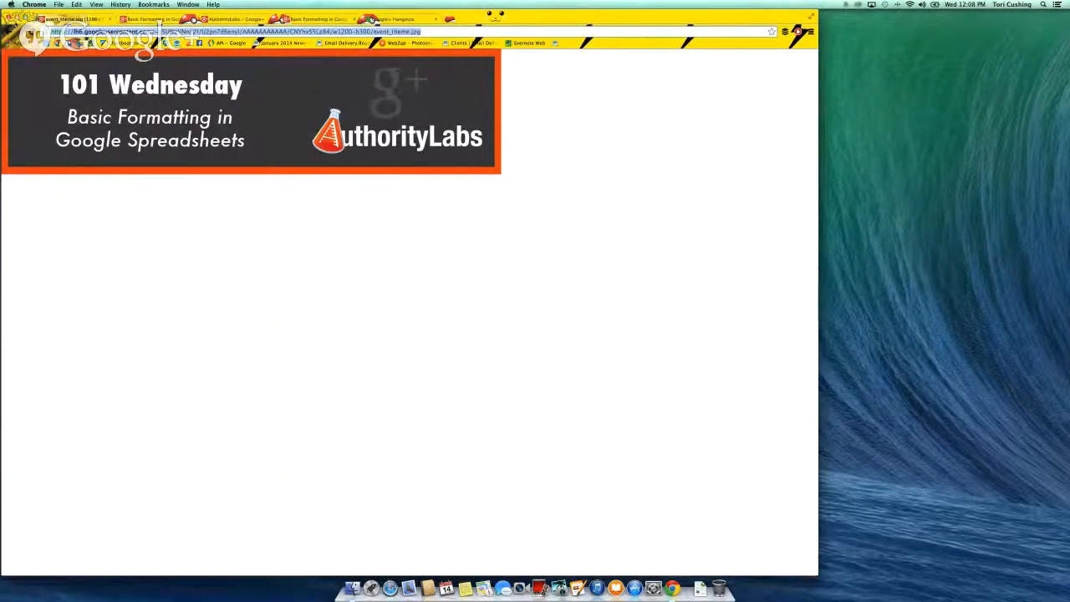
pyautogui.click(16, 16)
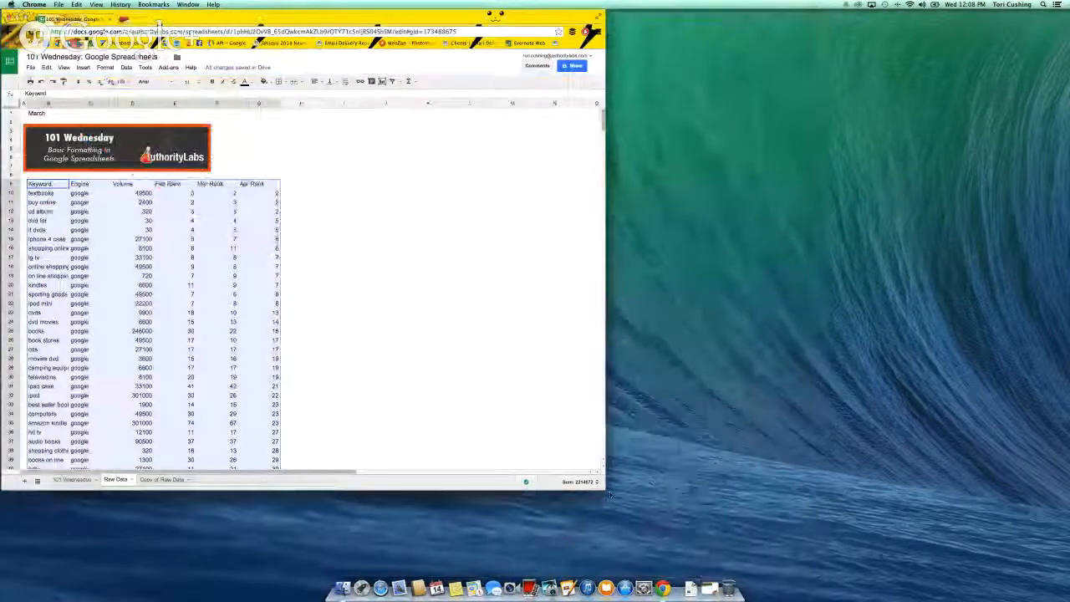
pyautogui.moveTo(604, 493); pyautogui.dragTo(564, 459)
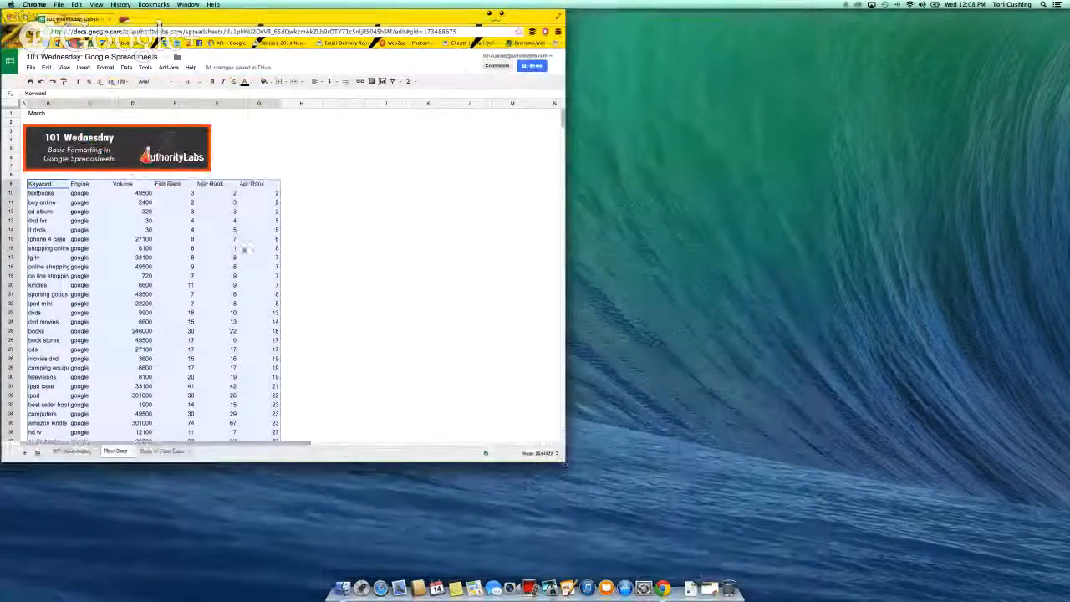
pyautogui.press('super+equal')
pyautogui.press('super+equal')
pyautogui.press('super+equal')
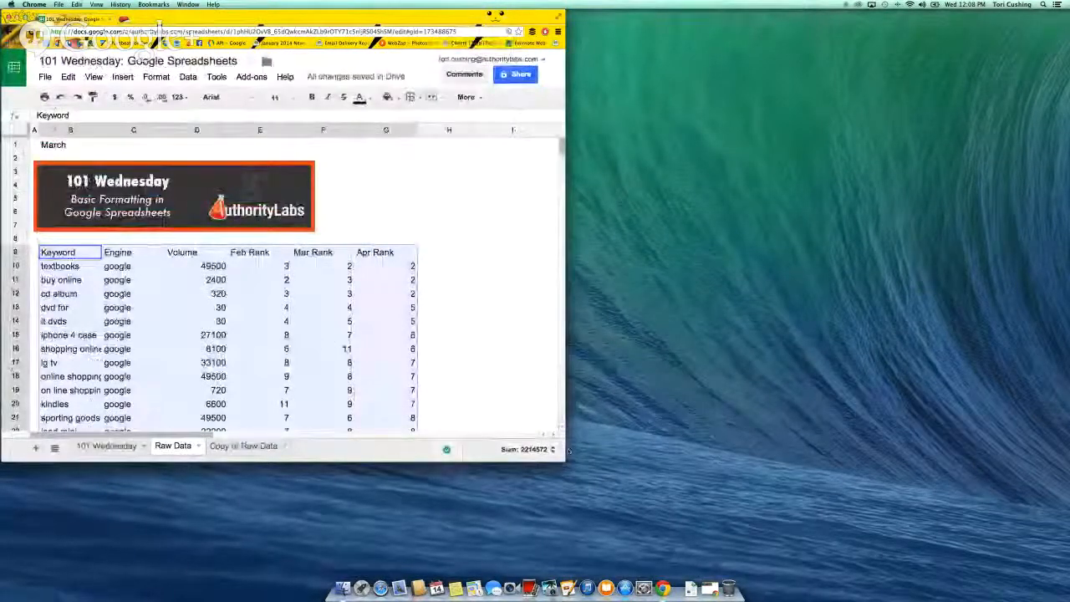
pyautogui.moveTo(564, 461); pyautogui.dragTo(757, 527)
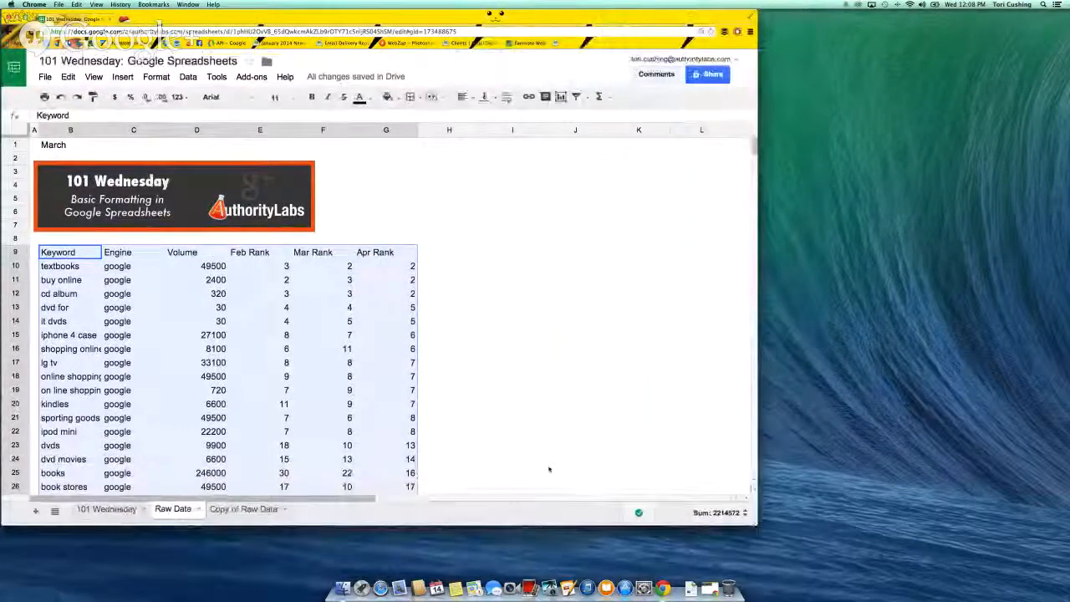
pyautogui.press('super+equal')
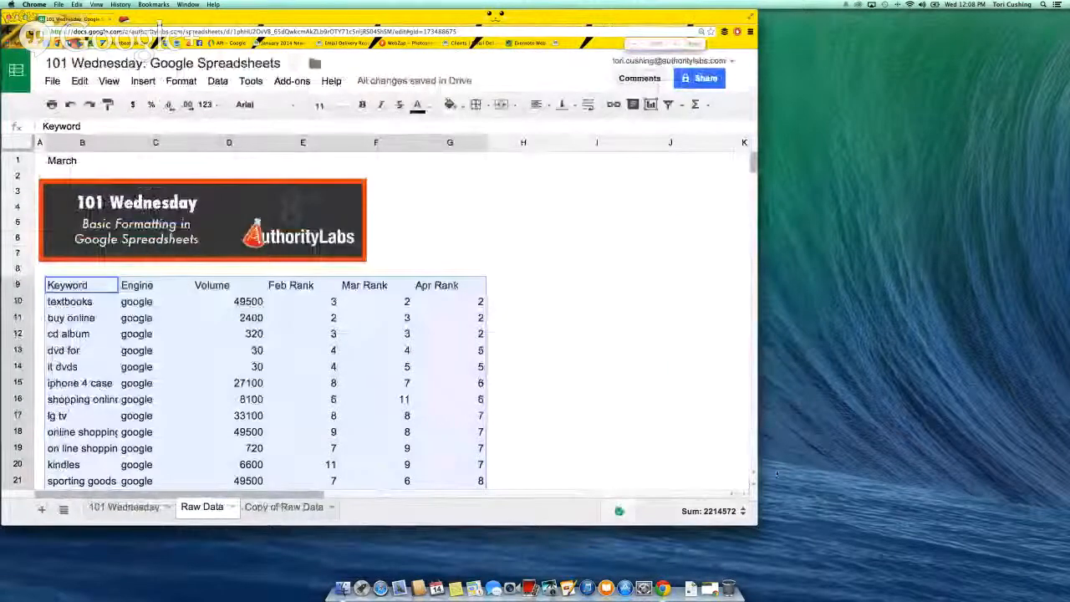
pyautogui.moveTo(756, 524); pyautogui.dragTo(874, 572)
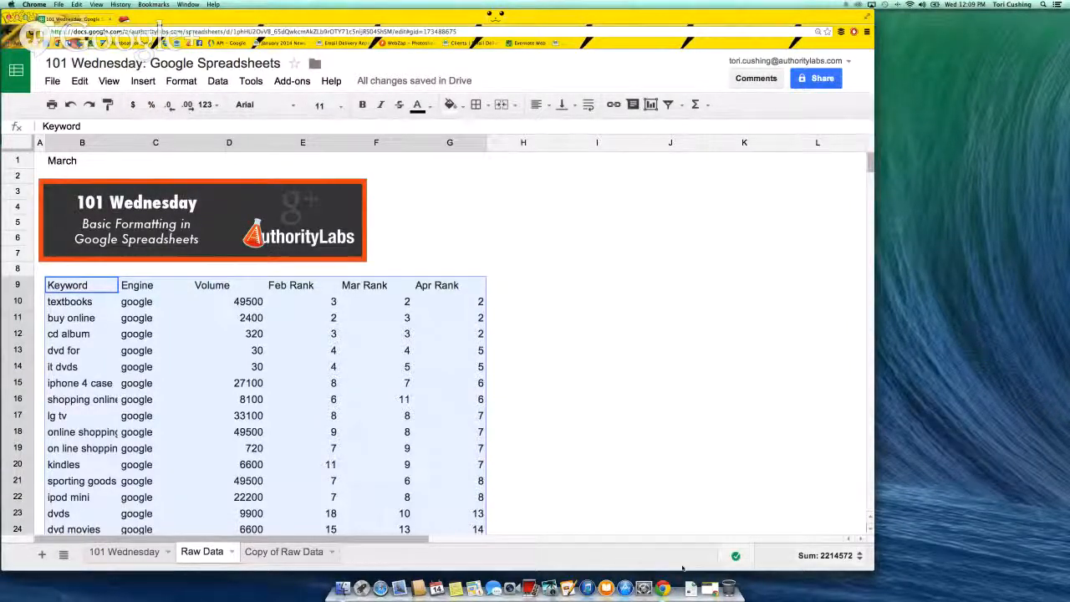
pyautogui.click(709, 588)
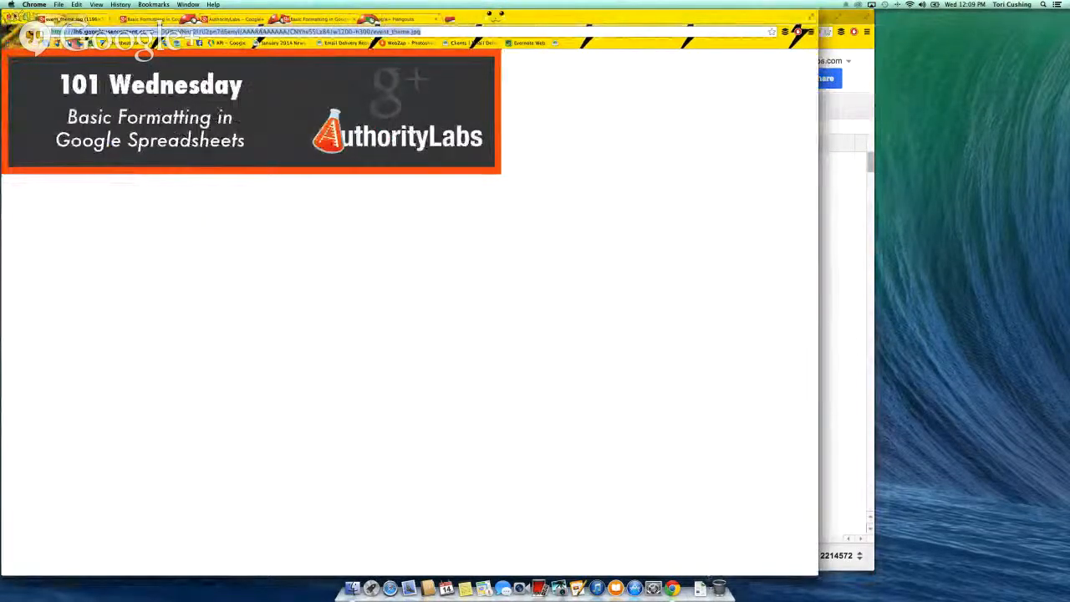
pyautogui.click(23, 18)
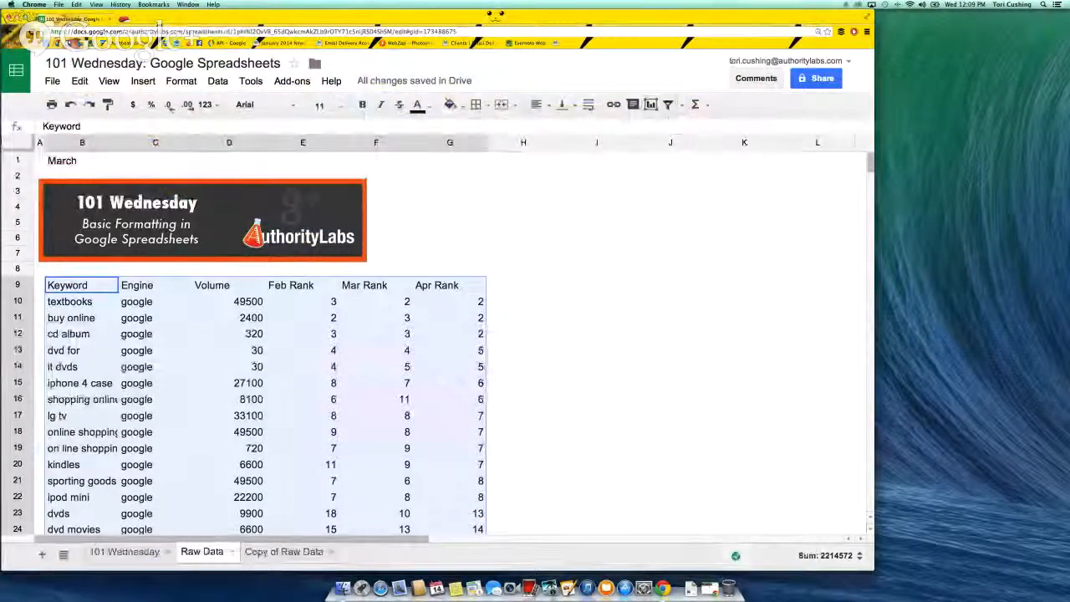
# Turn on a filter for the selected keyword table and sort it by Volume A → Z
pyautogui.click(668, 104)
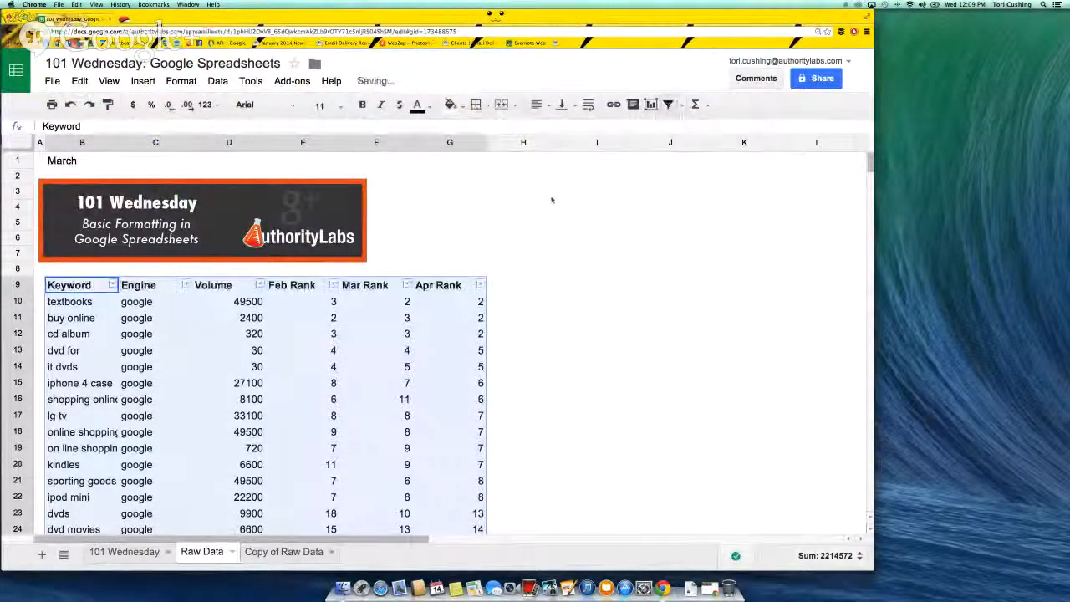
pyautogui.click(326, 323)
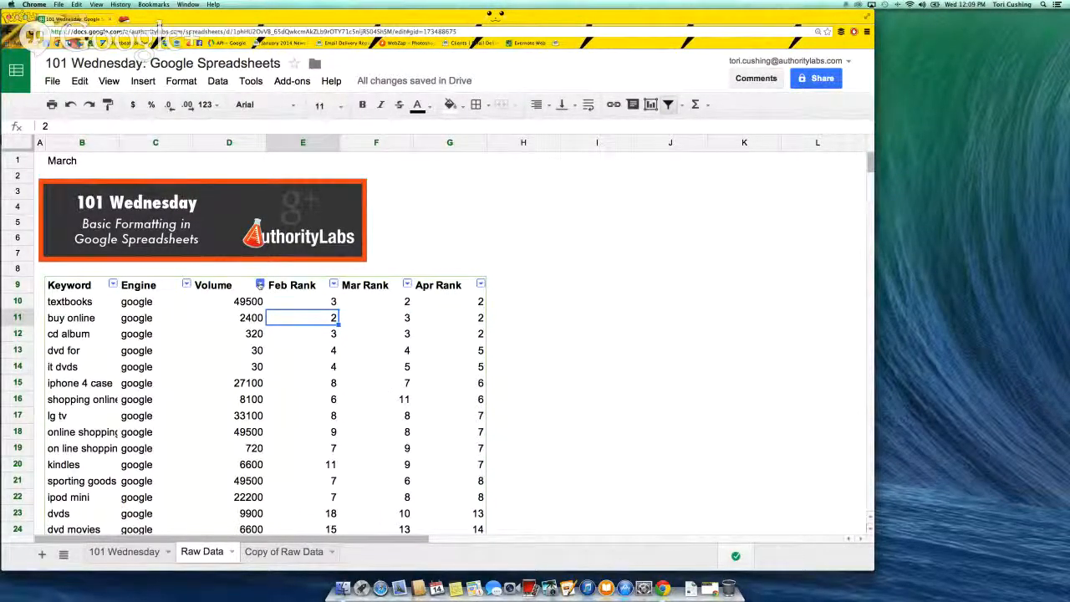
pyautogui.click(260, 285)
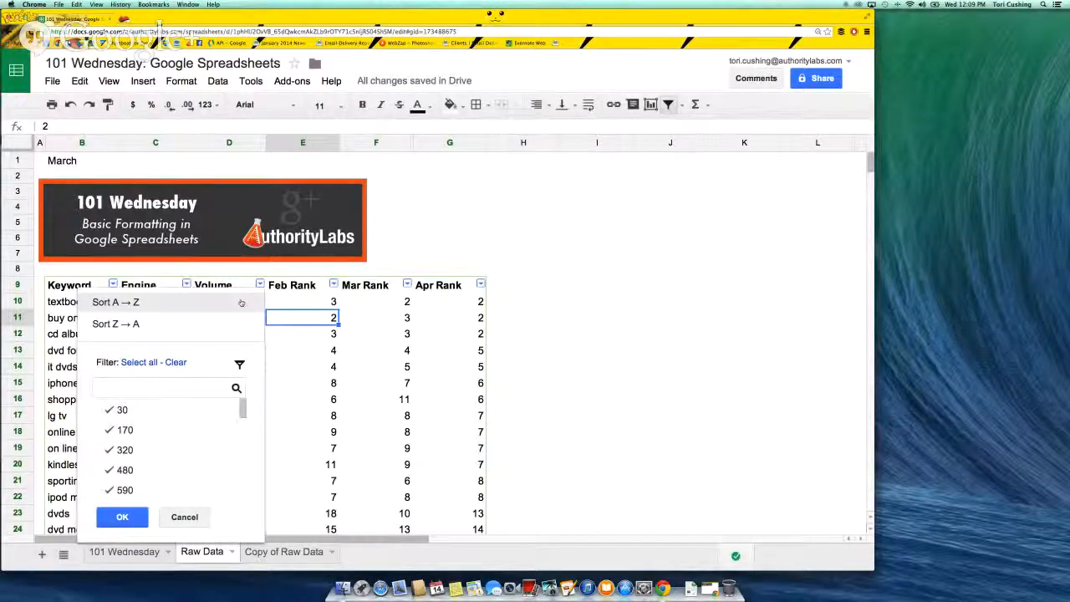
pyautogui.click(199, 311)
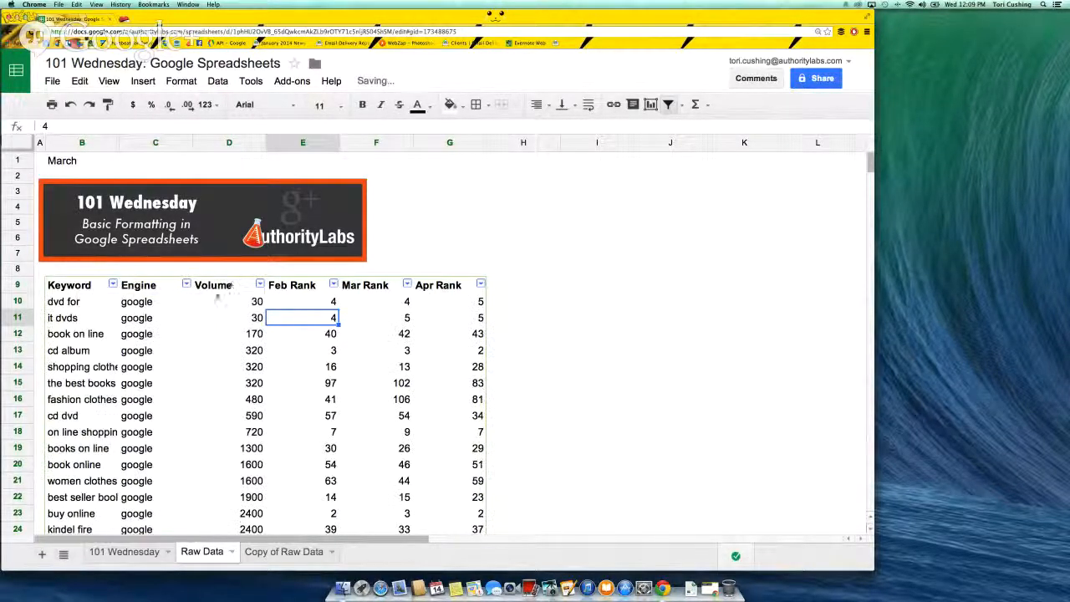
# Sort the keyword table by Volume Z → A so the highest search volumes come first
pyautogui.click(260, 285)
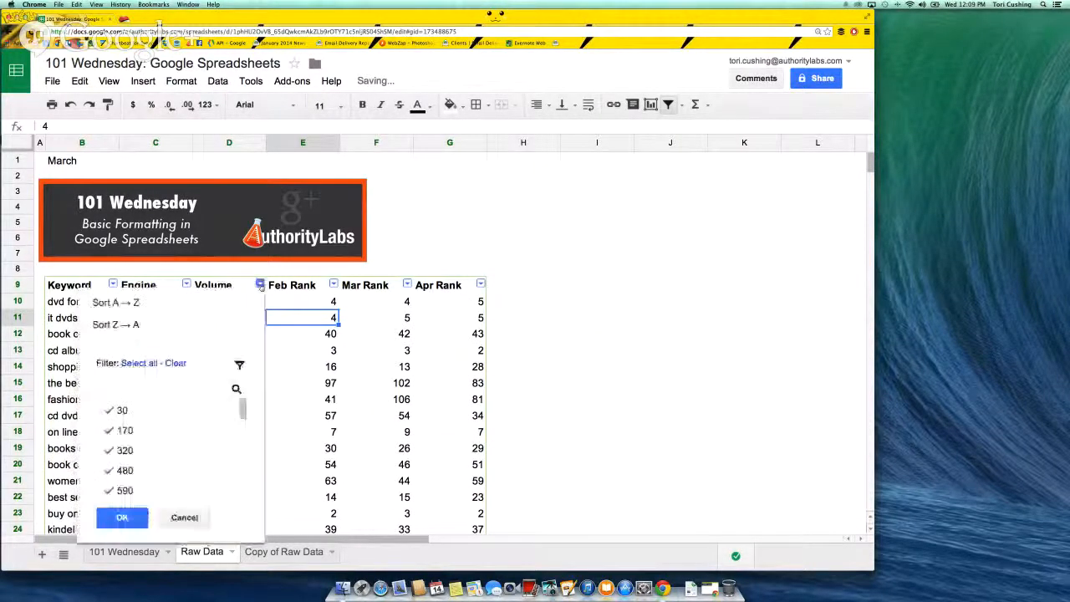
pyautogui.click(201, 324)
pyautogui.click(234, 288)
pyautogui.click(237, 302)
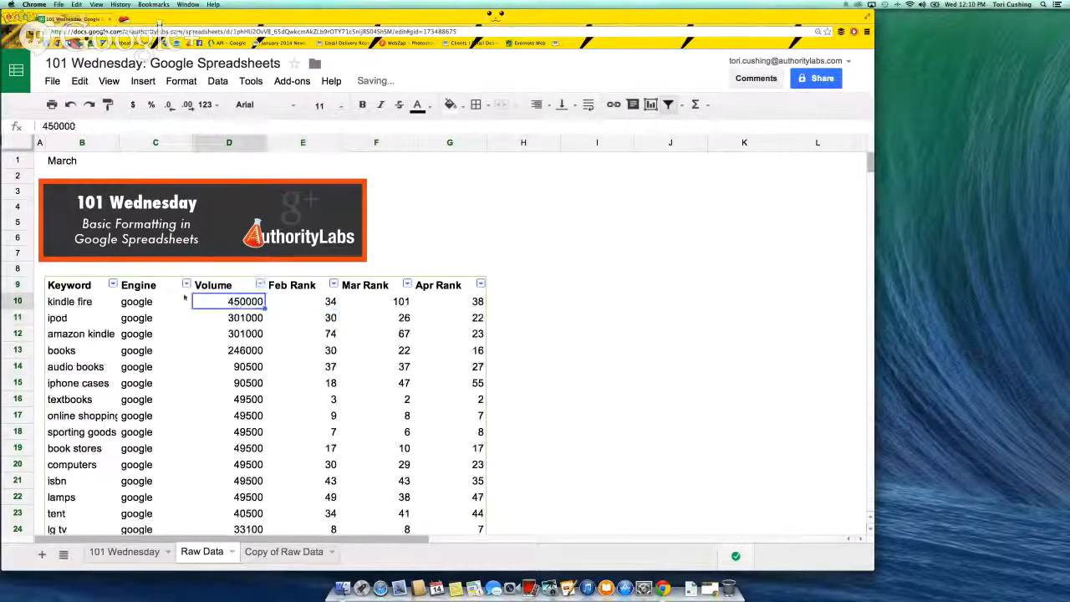
# Delete the Engine column from the keyword table
pyautogui.click(140, 142)
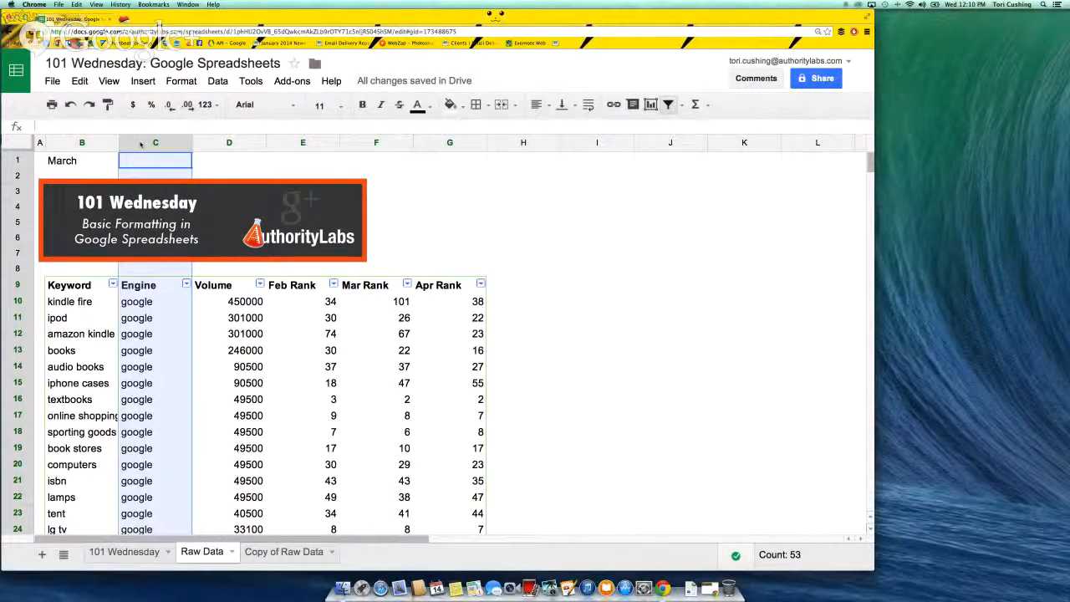
pyautogui.rightClick(140, 145)
pyautogui.click(164, 284)
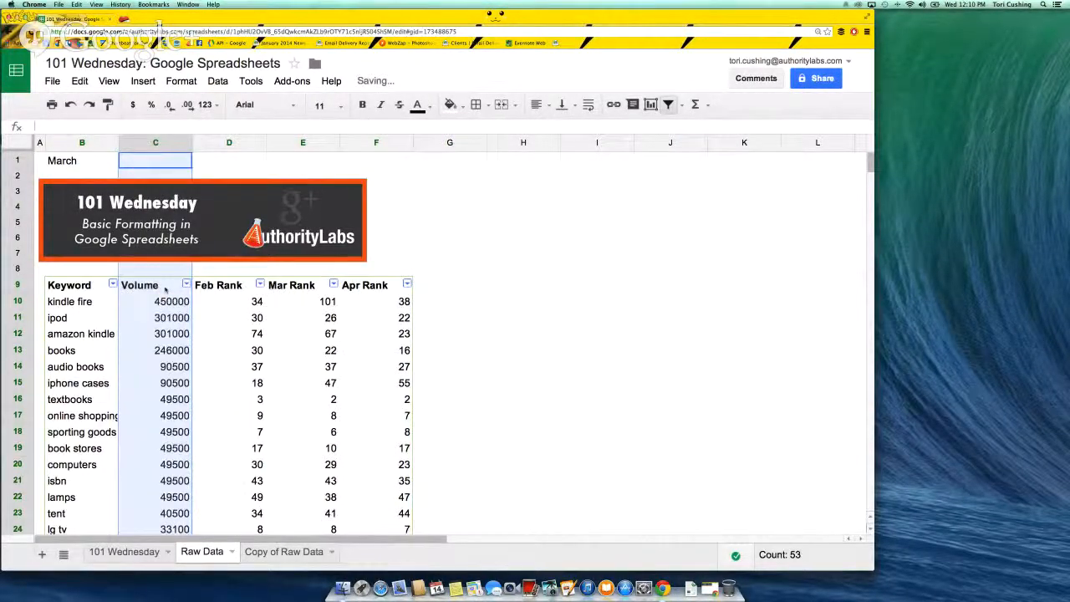
pyautogui.click(143, 299)
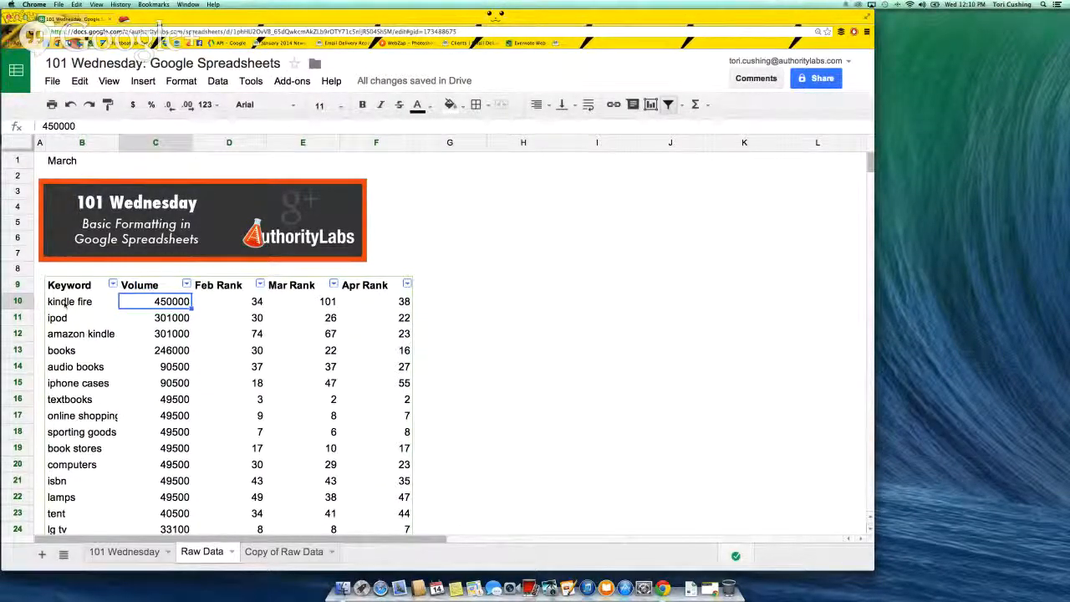
# Sort the keyword table by Feb Rank A → Z, followed by Apr Rank A → Z
pyautogui.click(259, 286)
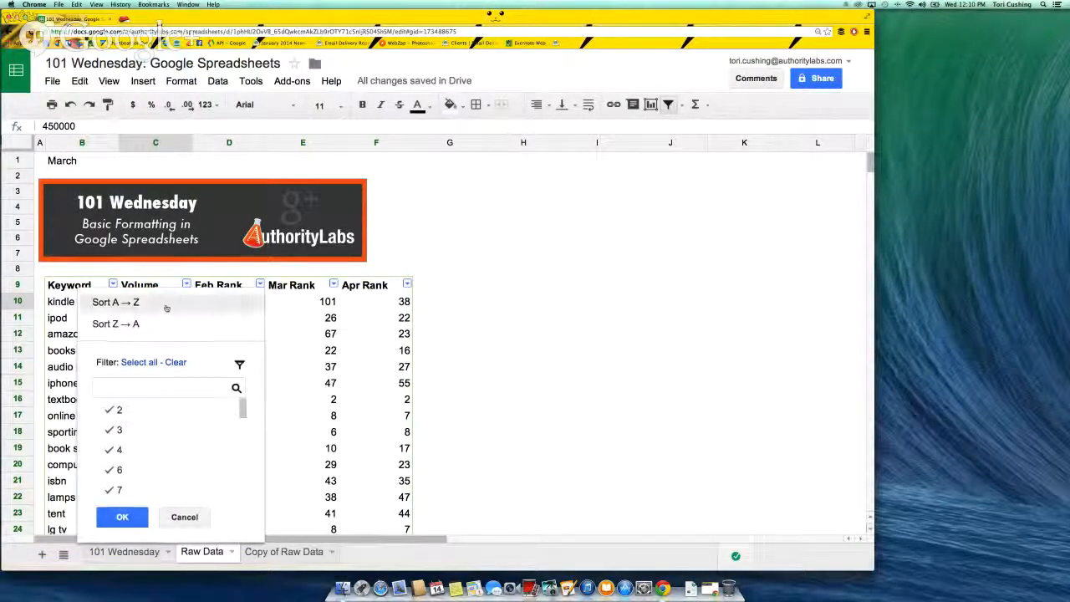
pyautogui.click(255, 303)
pyautogui.click(407, 285)
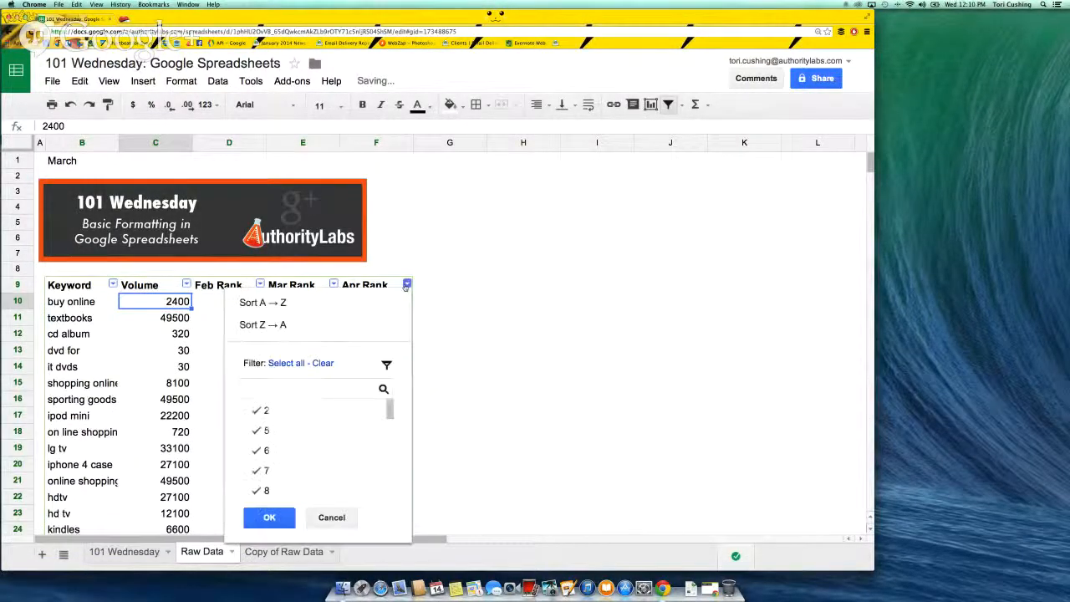
pyautogui.click(344, 302)
pyautogui.click(341, 334)
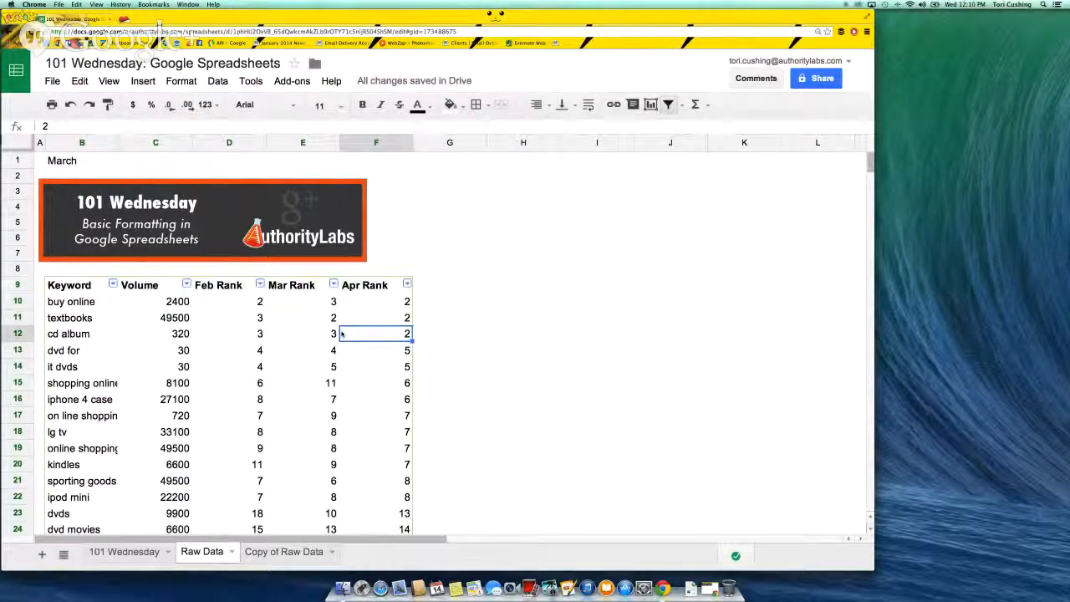
pyautogui.click(307, 302)
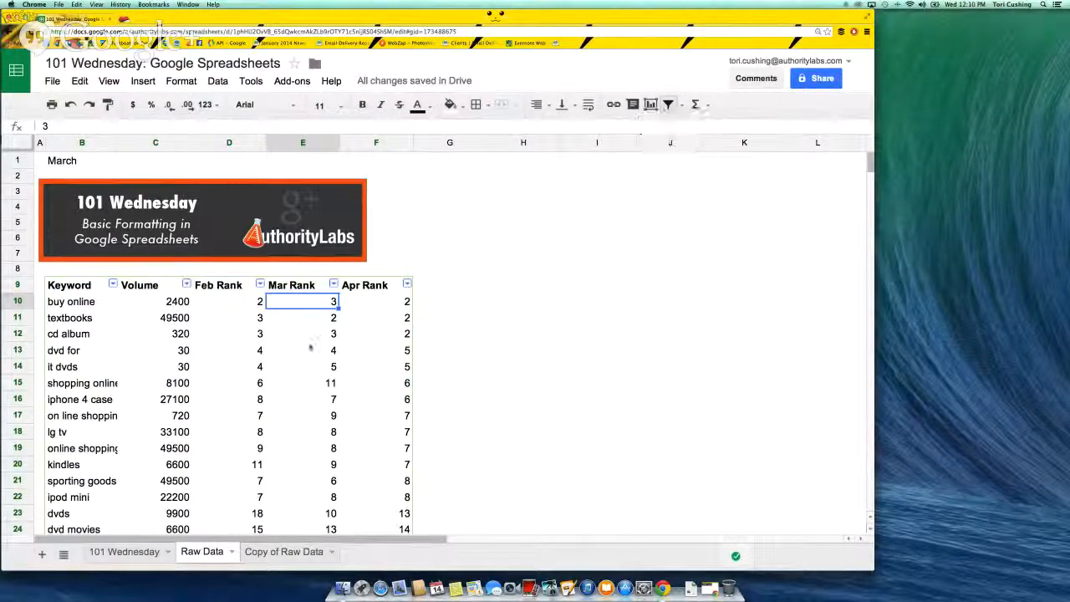
pyautogui.click(365, 304)
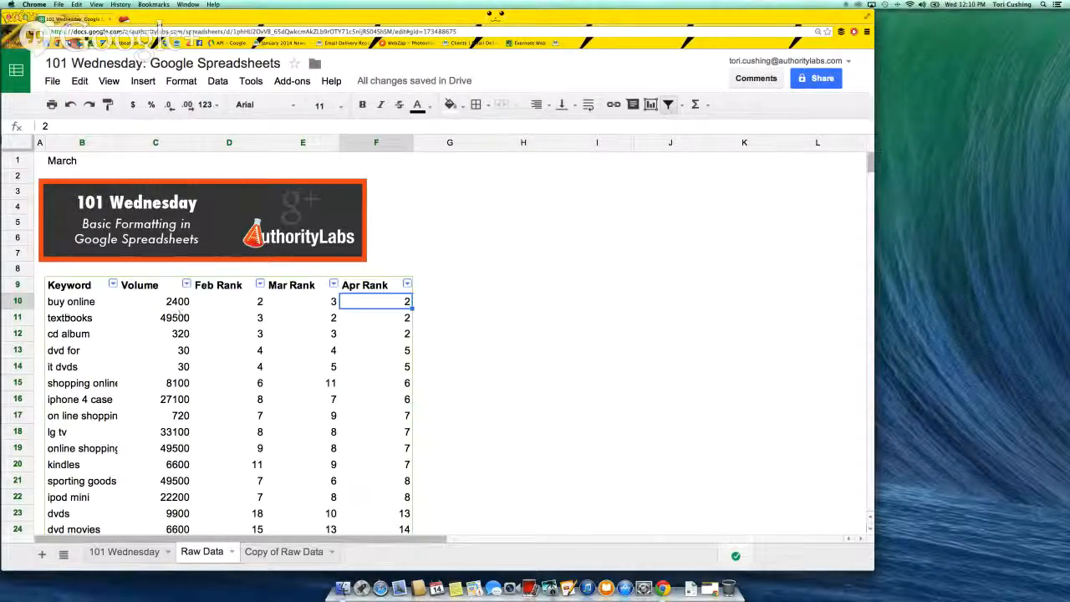
# Magnify the page and check the count of selected keywords from buy online down to dvd movies
pyautogui.moveTo(71, 303); pyautogui.dragTo(60, 532)
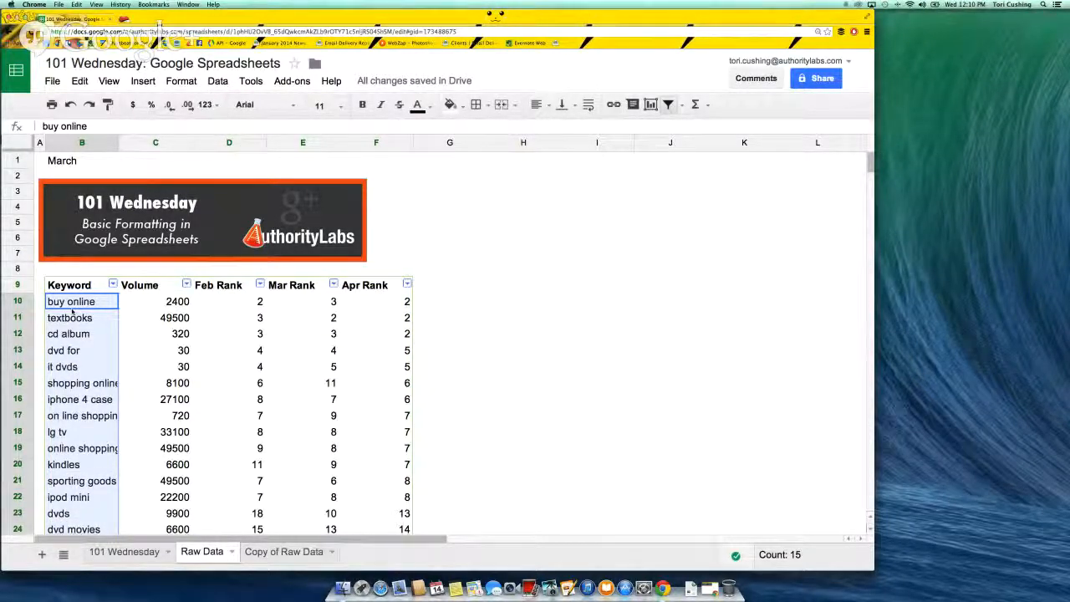
pyautogui.press('super+equal')
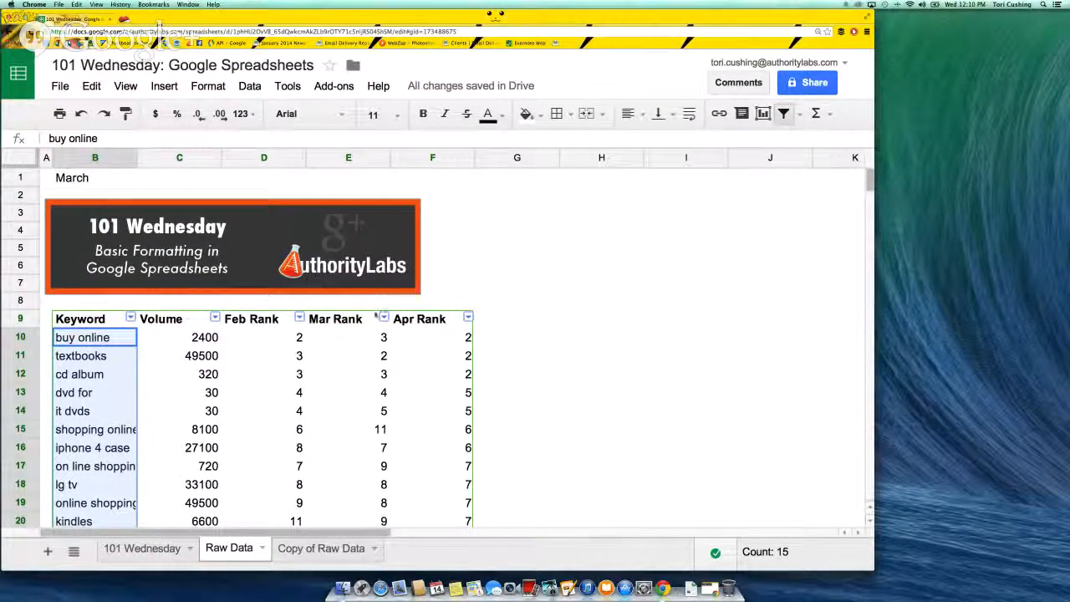
pyautogui.click(119, 345)
pyautogui.moveTo(119, 344); pyautogui.dragTo(99, 489)
pyautogui.moveTo(96, 440); pyautogui.dragTo(100, 413)
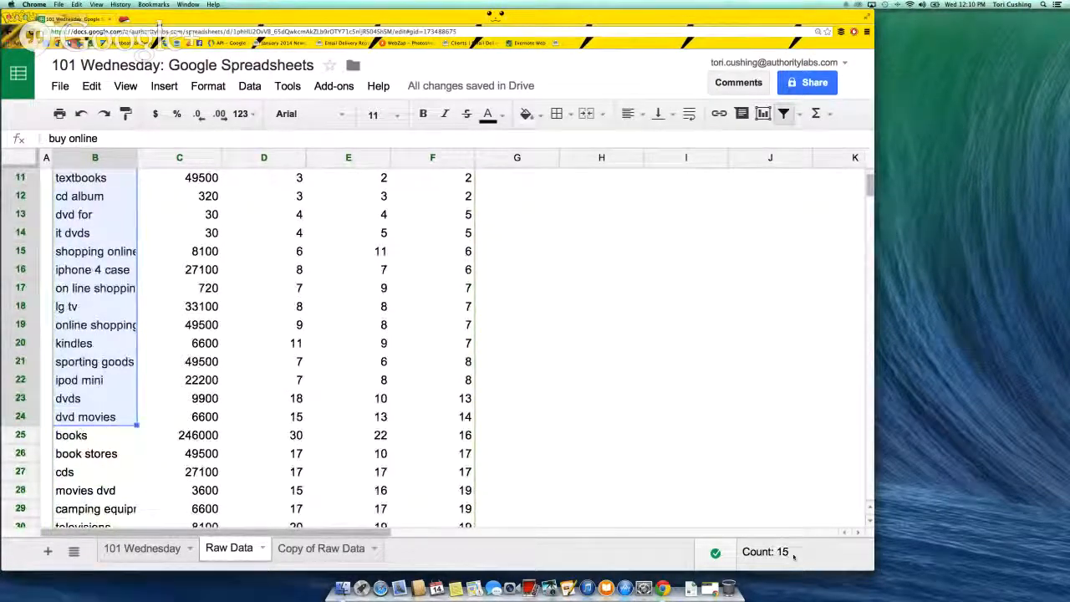
# Delete rows 25 to 61, from books down to iphone case, keeping only the keywords ranked above them
pyautogui.click(32, 437)
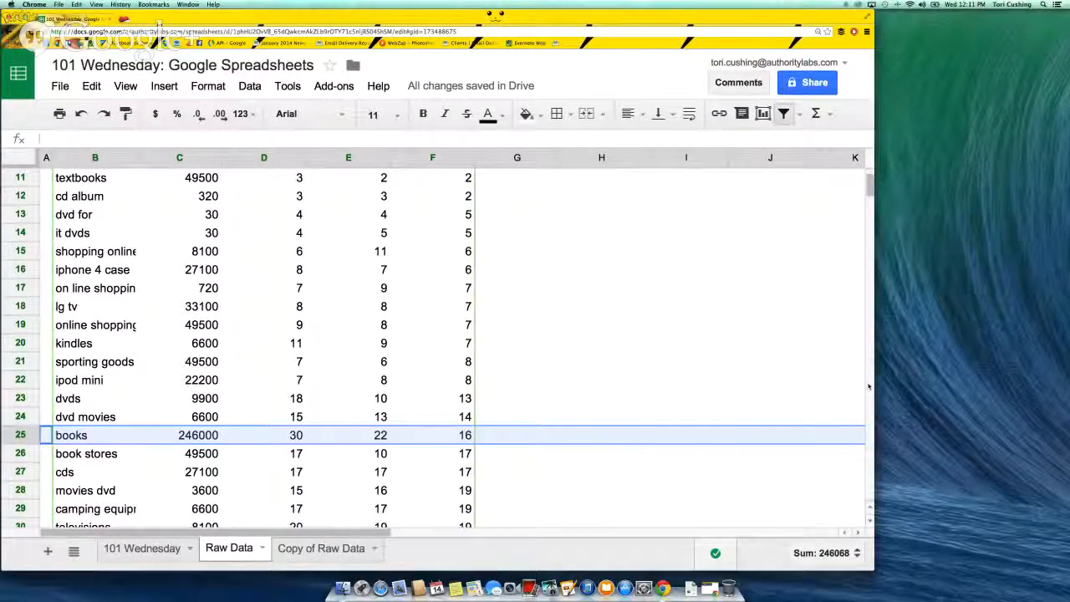
pyautogui.scroll(-10, 869, 522)
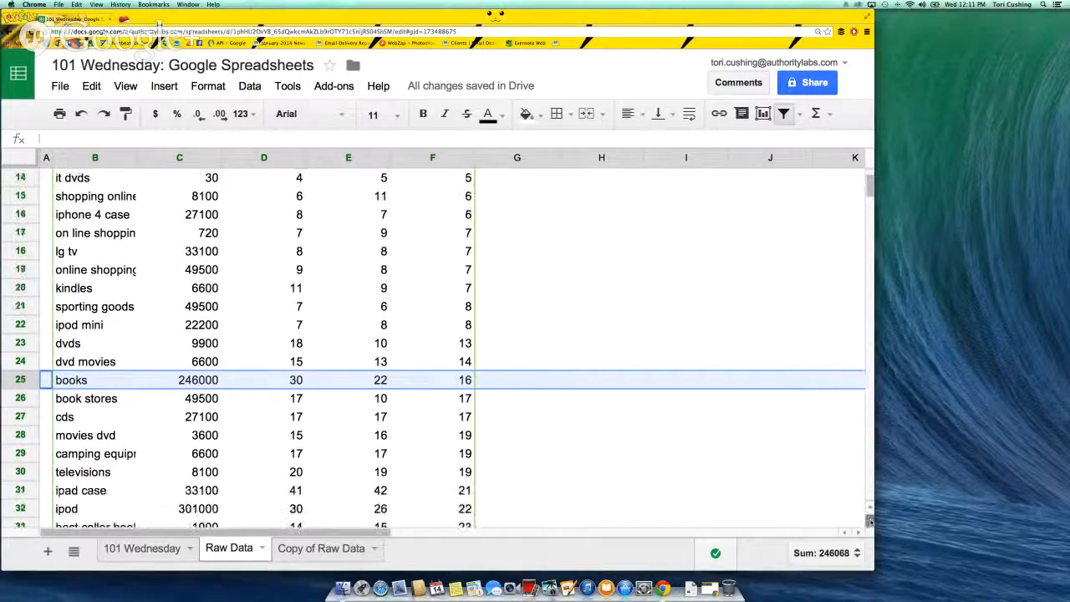
pyautogui.scroll(-8, 869, 521)
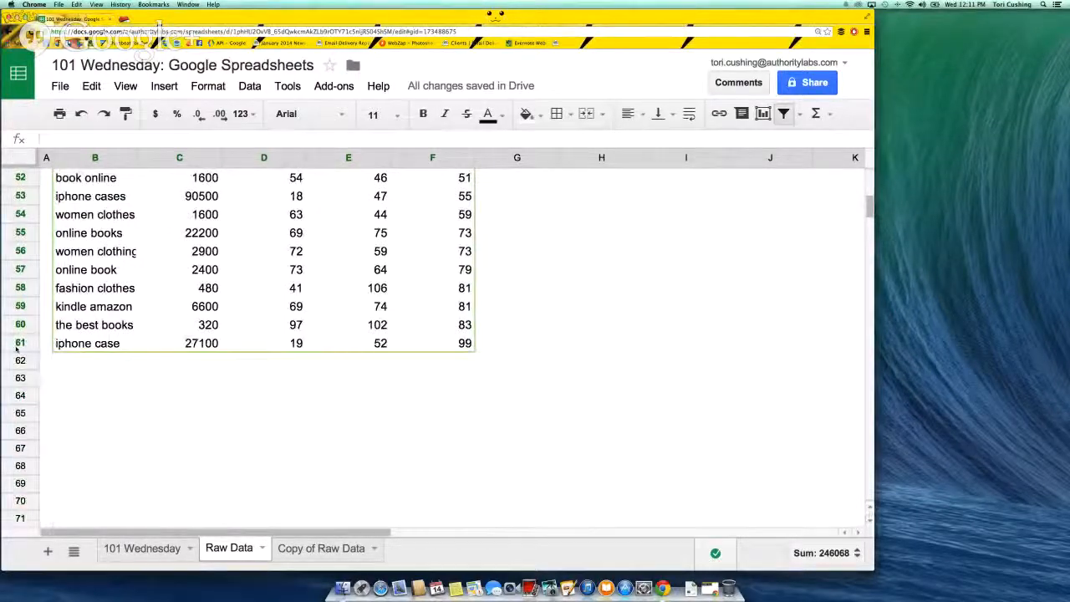
pyautogui.keyDown('shift'); pyautogui.click(16, 344); pyautogui.keyUp('shift')
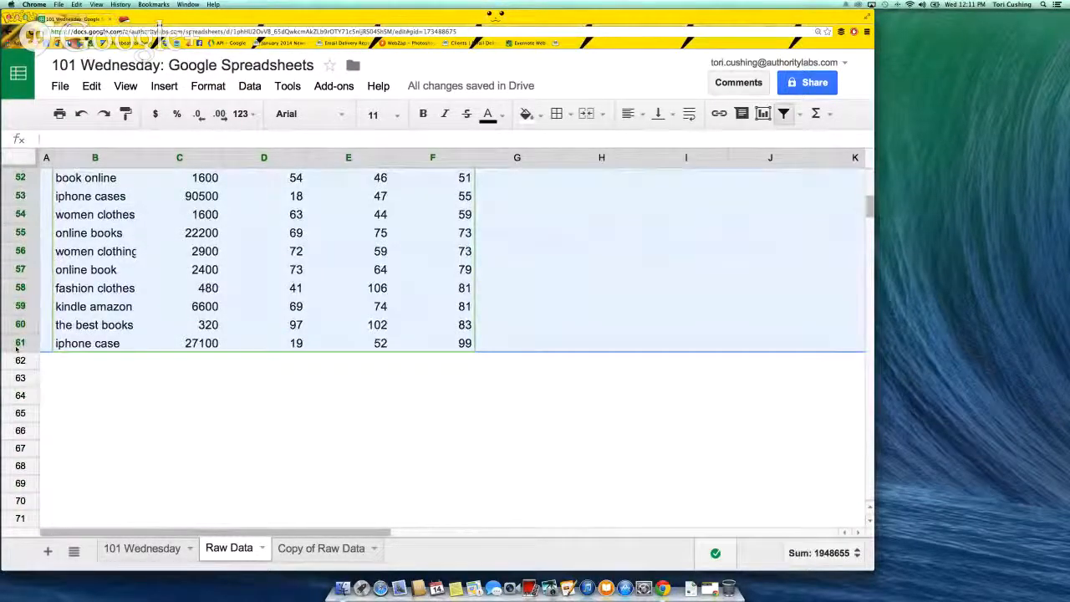
pyautogui.rightClick(16, 345)
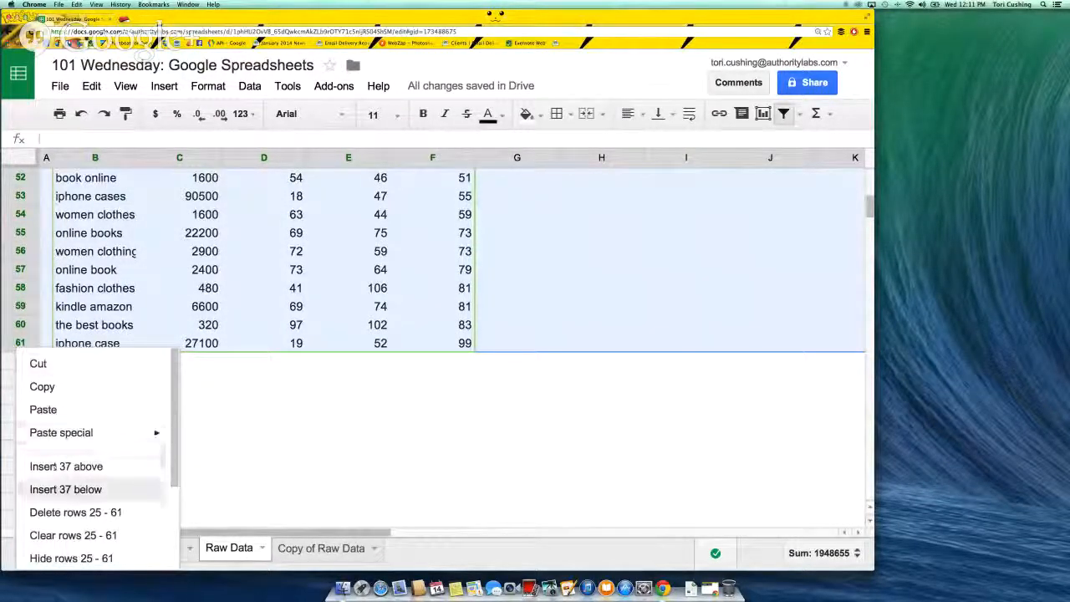
pyautogui.click(61, 512)
# Examine the area below the last remaining keyword row and return to the top of the table
pyautogui.click(134, 353)
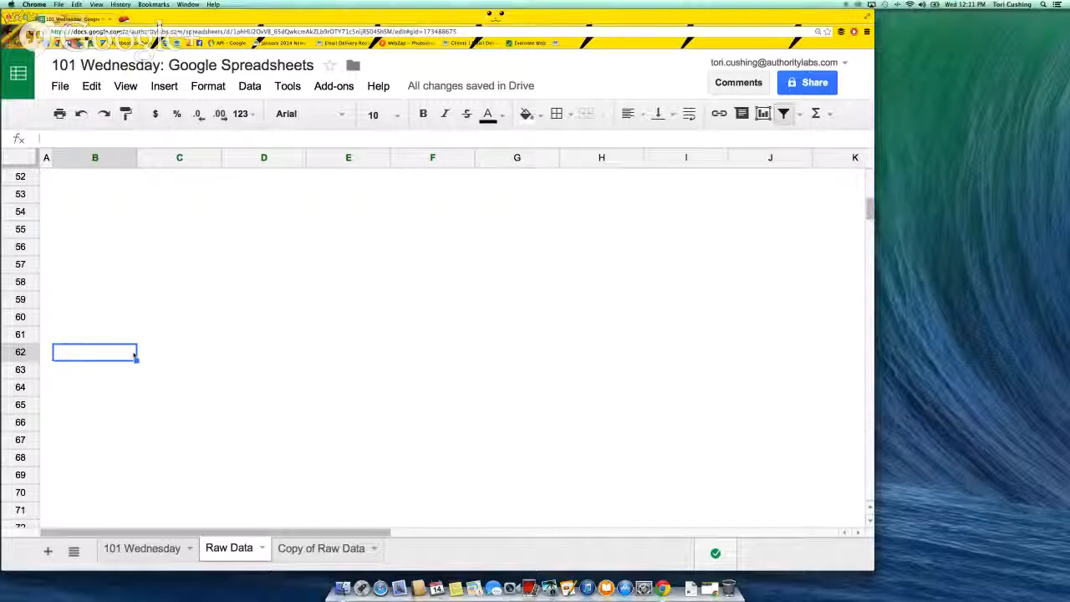
pyautogui.press('super+Up')
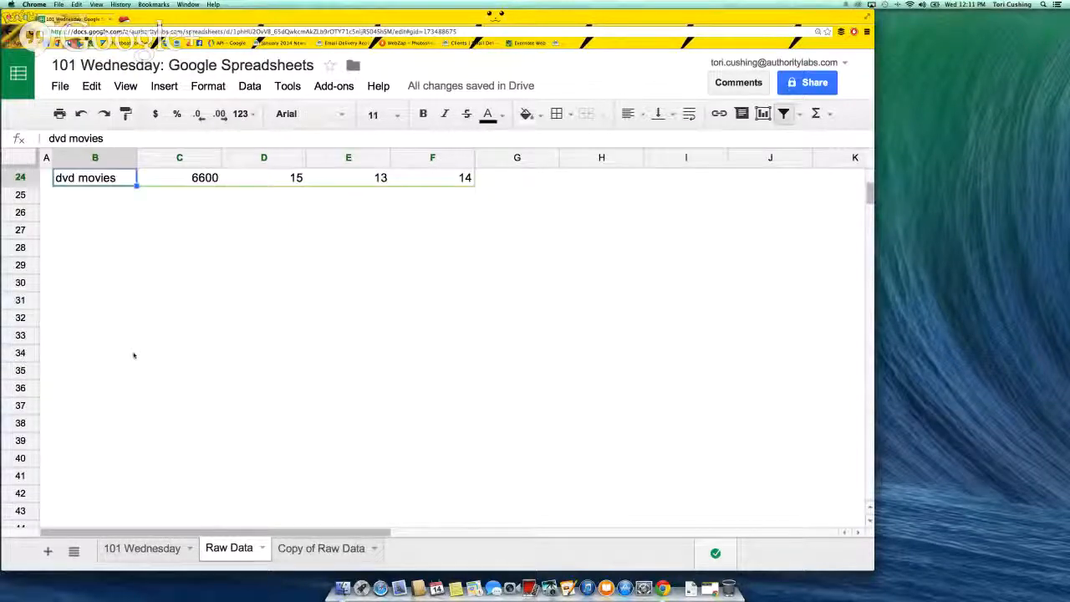
pyautogui.press('Down')
pyautogui.press('Down')
pyautogui.press('Down')
pyautogui.press('Down')
pyautogui.press('Down')
pyautogui.press('Down')
pyautogui.press('Down')
pyautogui.press('Down')
pyautogui.press('Down')
pyautogui.press('Down')
pyautogui.press('Down')
pyautogui.press('Down')
pyautogui.press('Down')
pyautogui.press('Down')
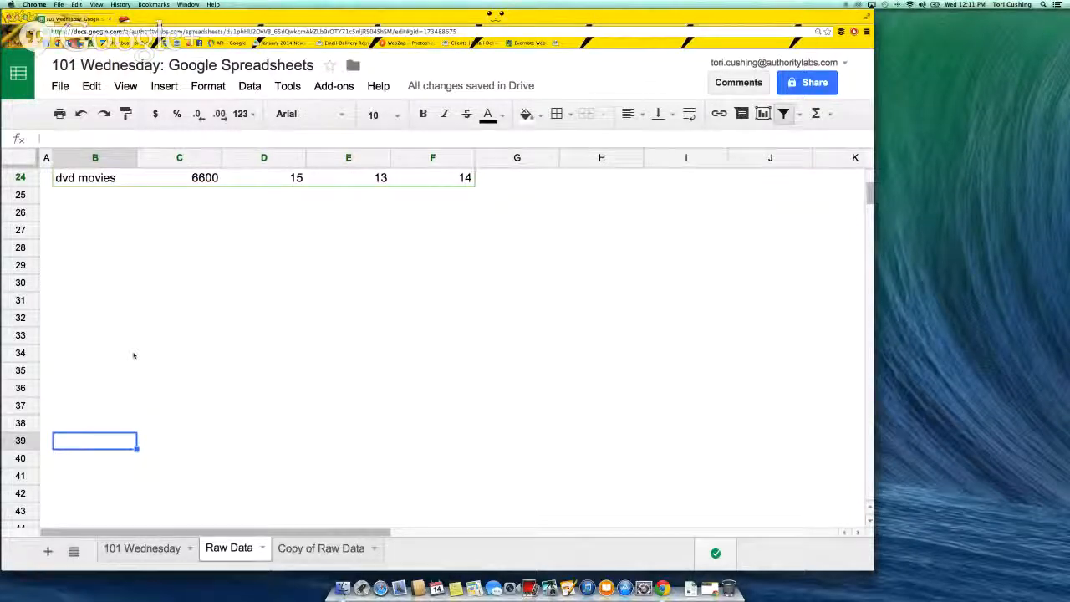
pyautogui.press('super+Up')
pyautogui.press('Up')
pyautogui.press('Up')
pyautogui.press('Up')
pyautogui.press('Up')
pyautogui.press('Up')
pyautogui.press('Up')
pyautogui.press('Up')
pyautogui.press('Up')
pyautogui.press('Up')
pyautogui.press('Up')
pyautogui.press('Up')
pyautogui.press('Up')
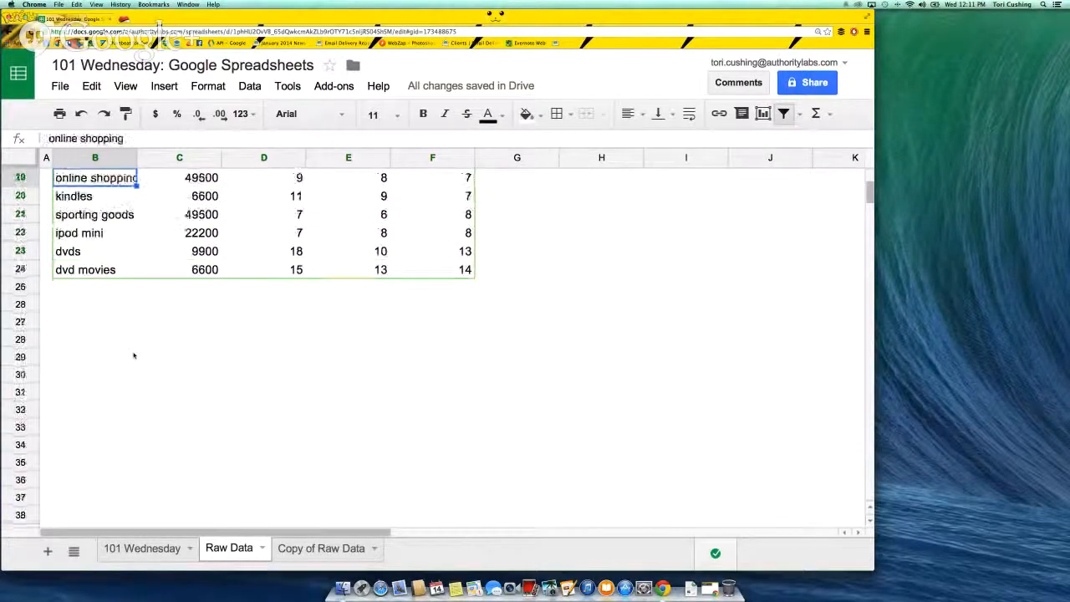
pyautogui.press('Up')
pyautogui.press('Up')
pyautogui.press('Up')
pyautogui.press('Up')
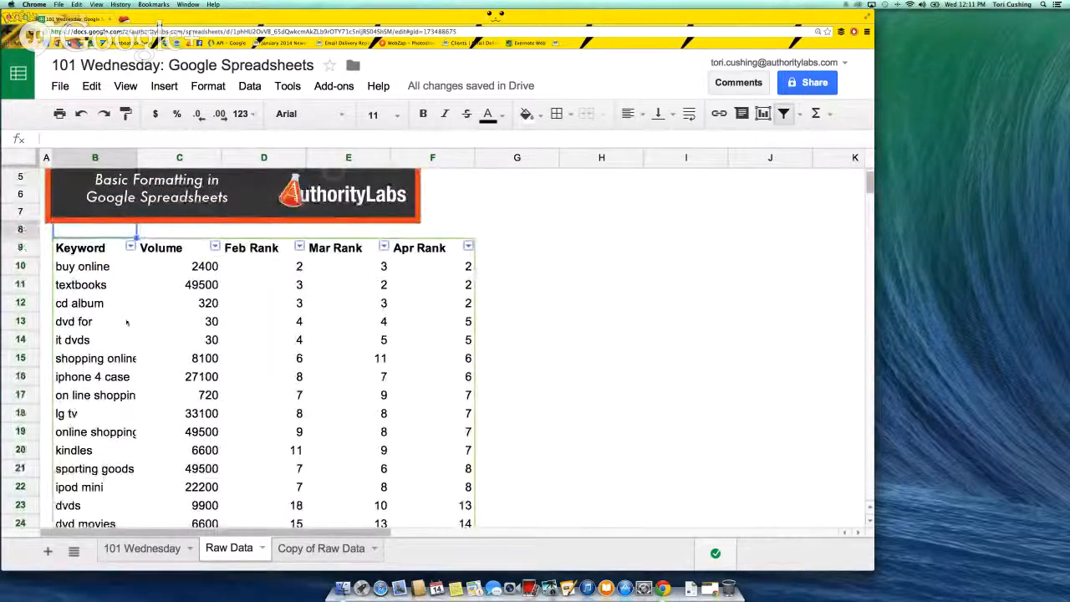
pyautogui.click(114, 241)
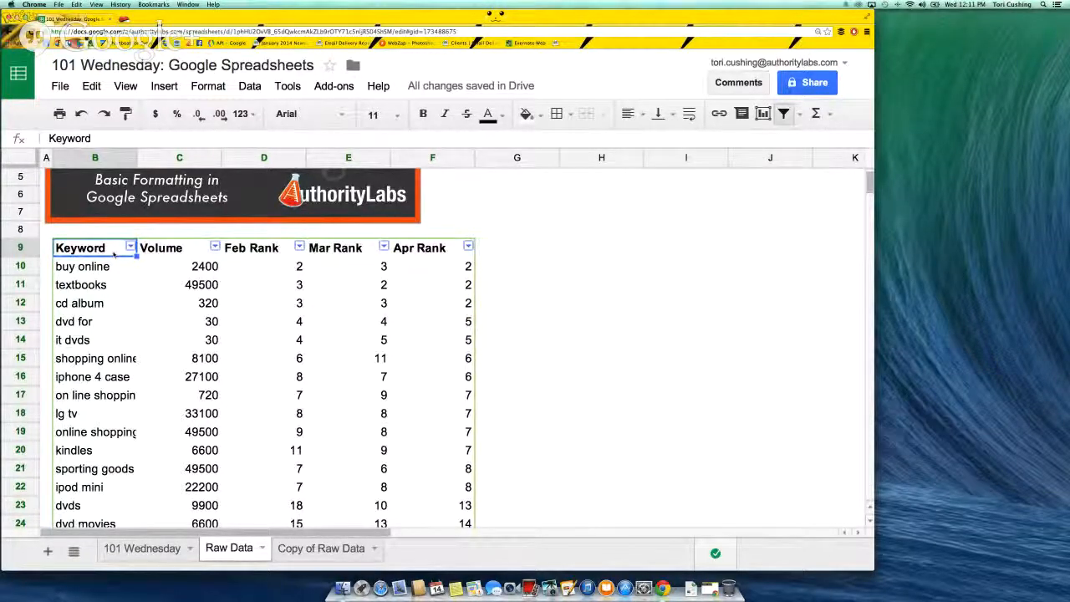
pyautogui.press('super+a')
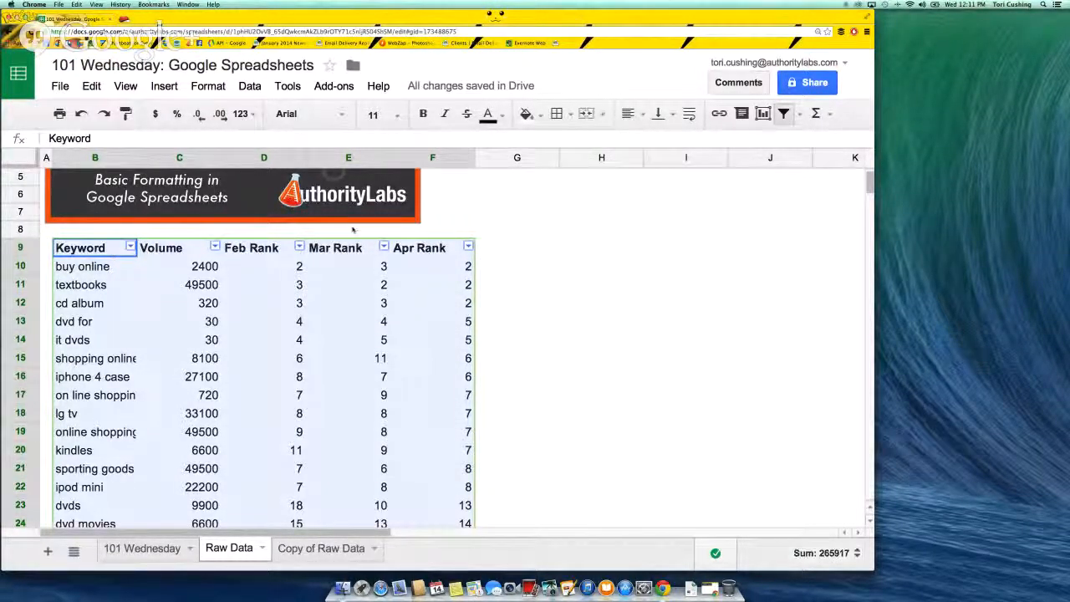
pyautogui.click(163, 86)
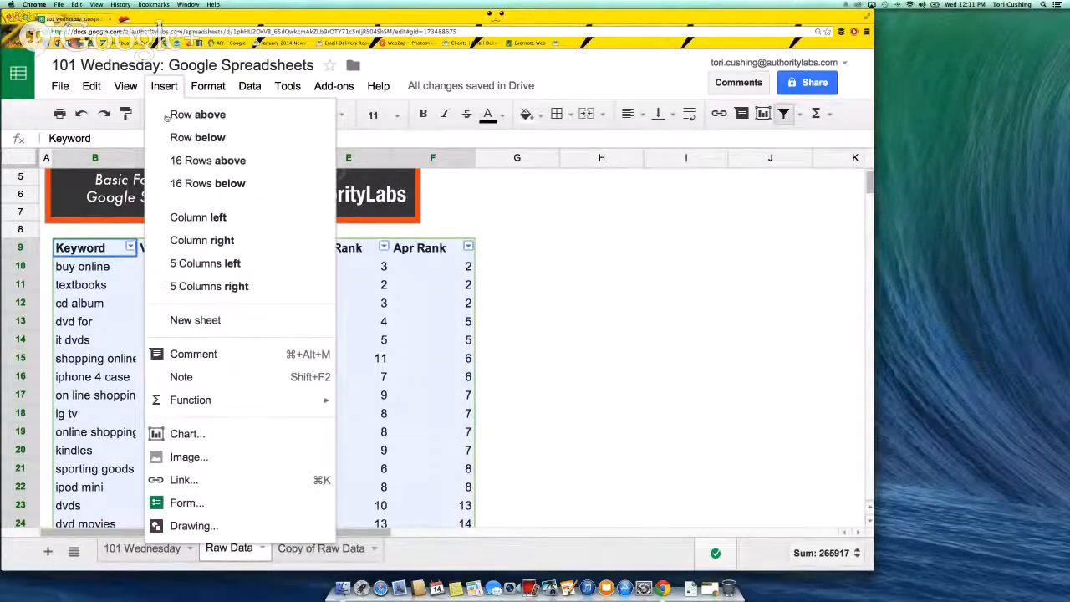
pyautogui.click(177, 434)
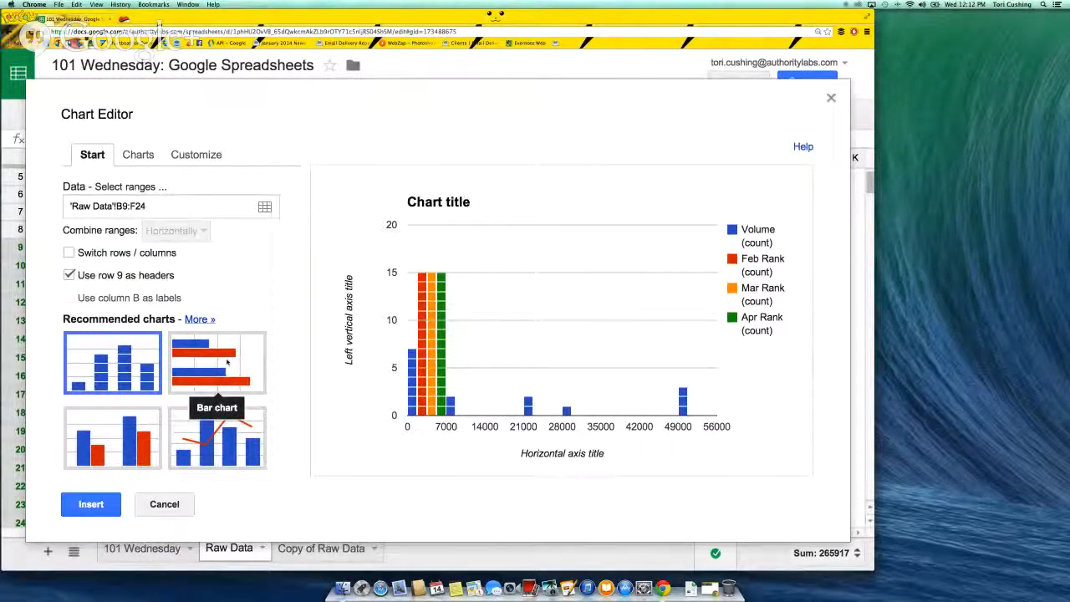
pyautogui.click(197, 394)
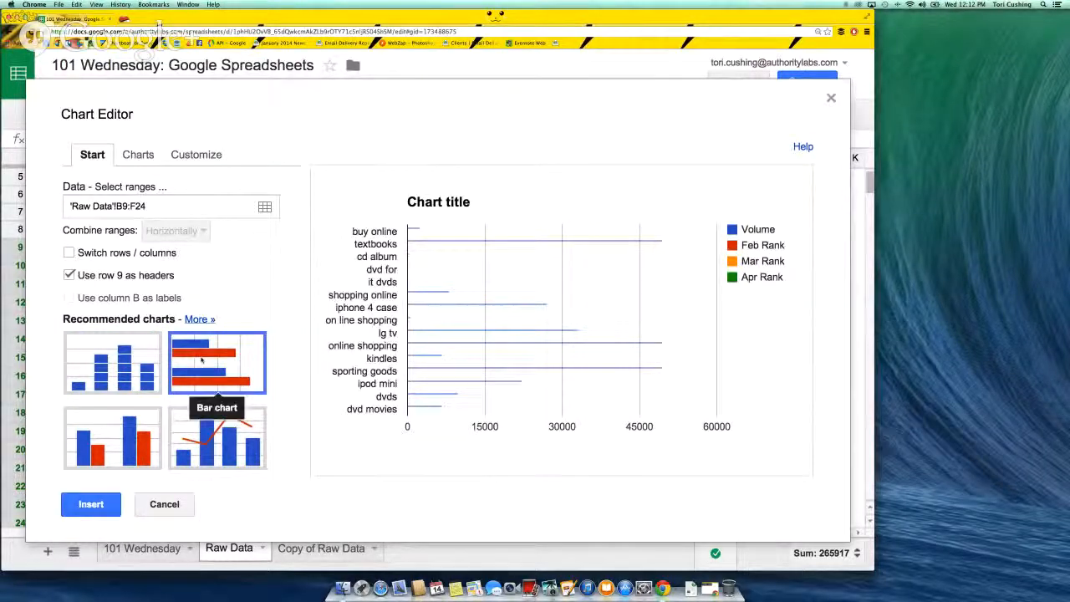
pyautogui.click(156, 504)
# Set up a bar chart from the Keyword, Volume and Feb Rank columns, range B9:D24
pyautogui.click(117, 252)
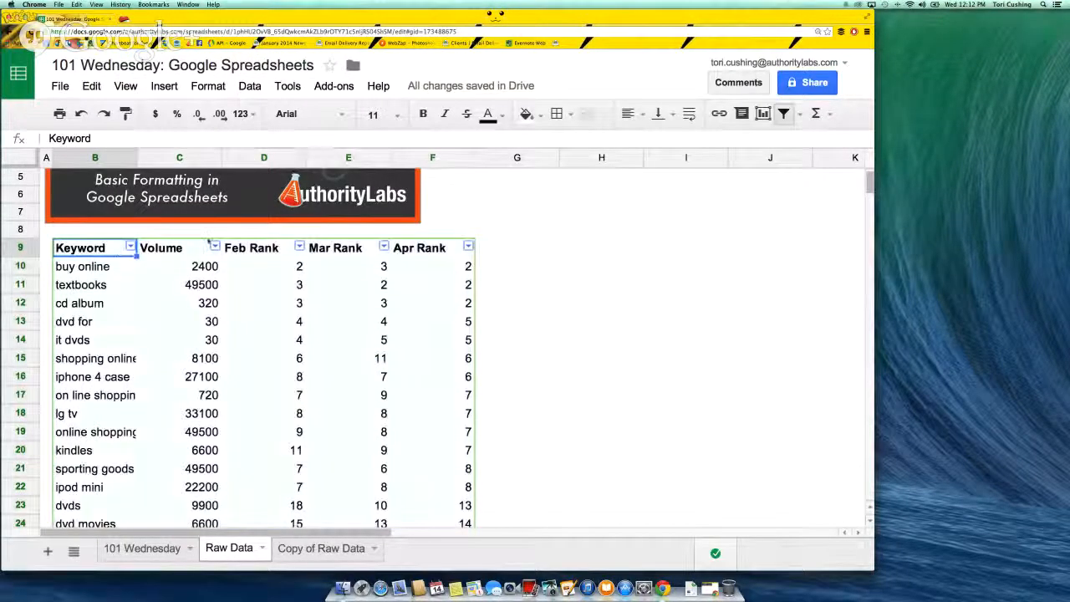
pyautogui.moveTo(117, 252); pyautogui.dragTo(258, 411)
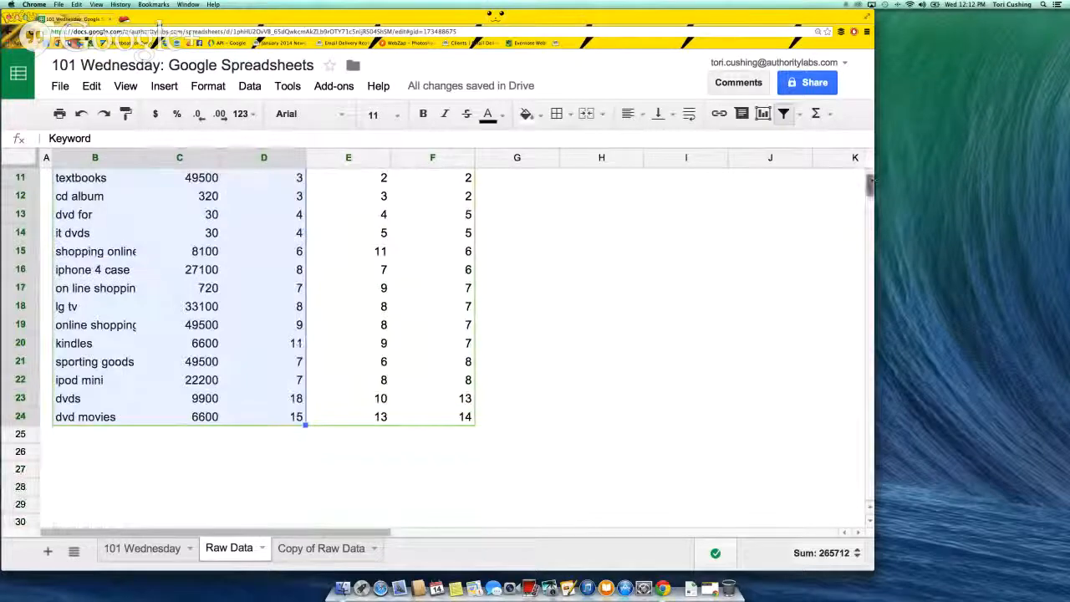
pyautogui.moveTo(869, 186); pyautogui.dragTo(870, 170)
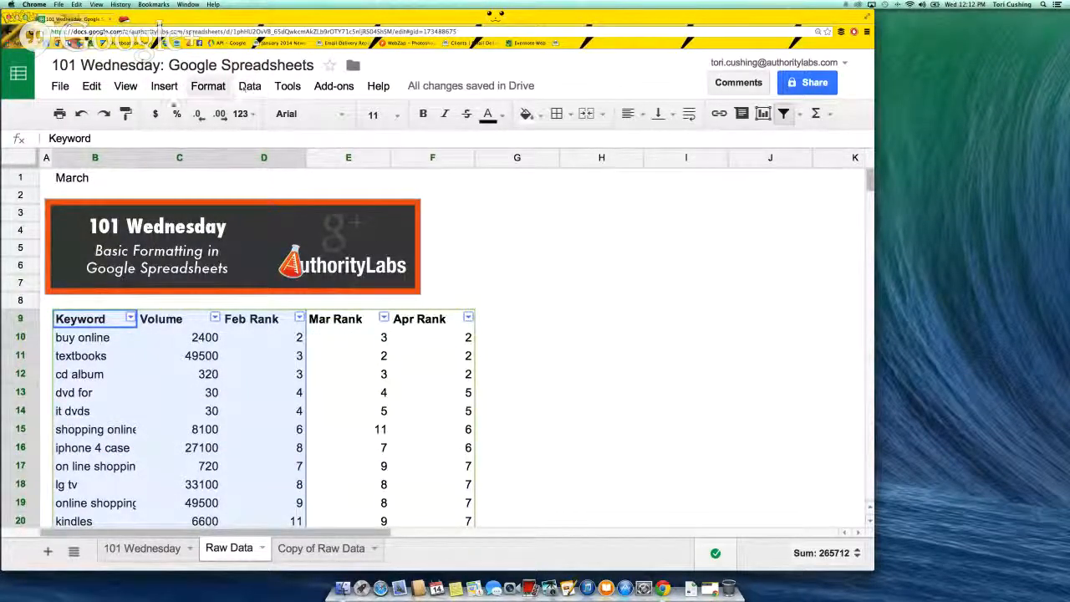
pyautogui.click(123, 87)
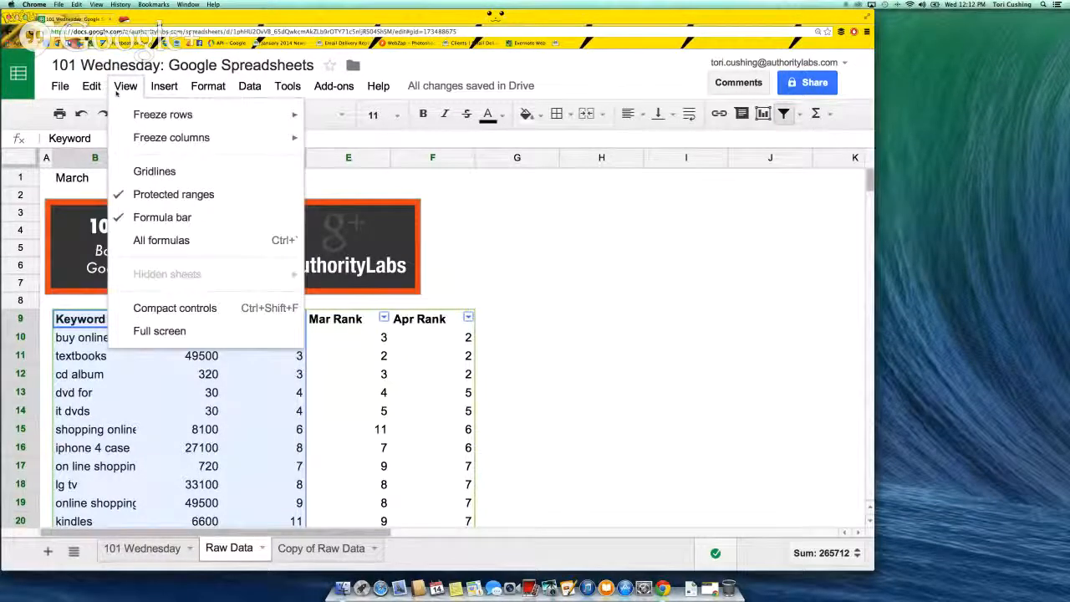
pyautogui.moveTo(164, 86)
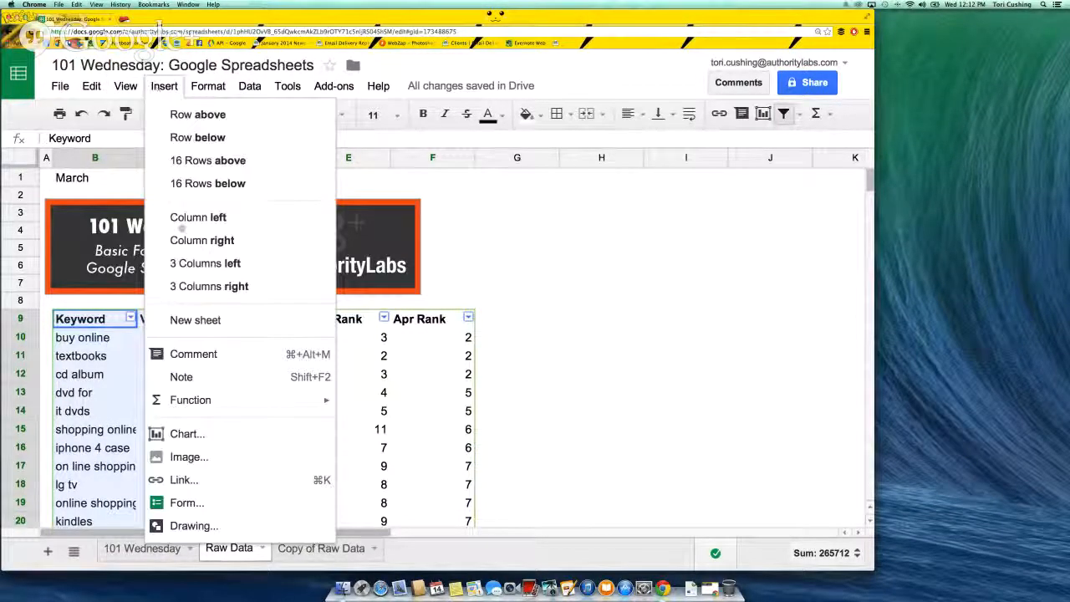
pyautogui.click(181, 435)
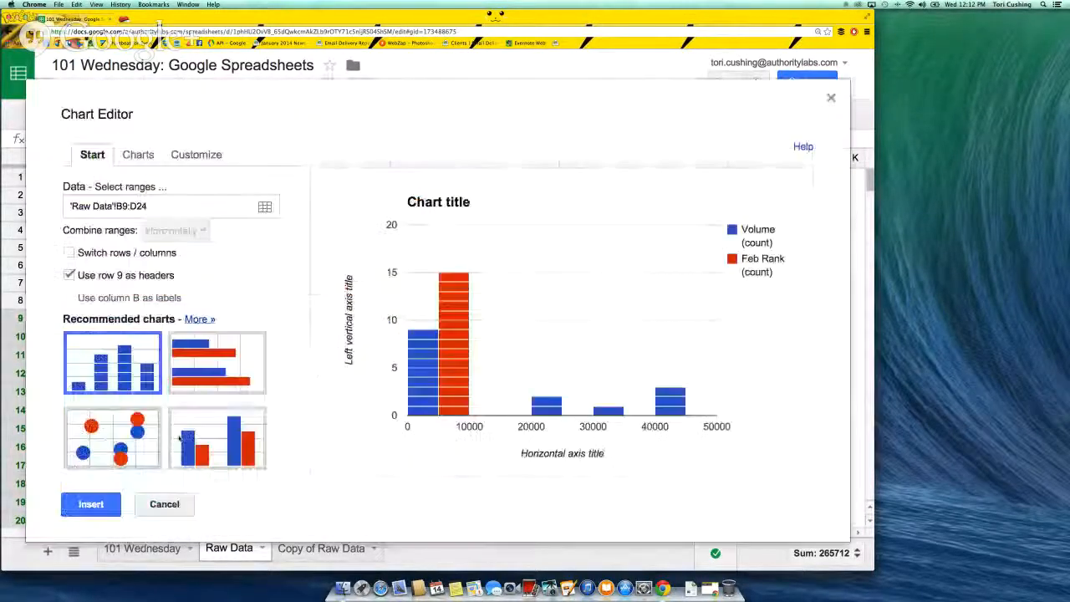
pyautogui.click(197, 375)
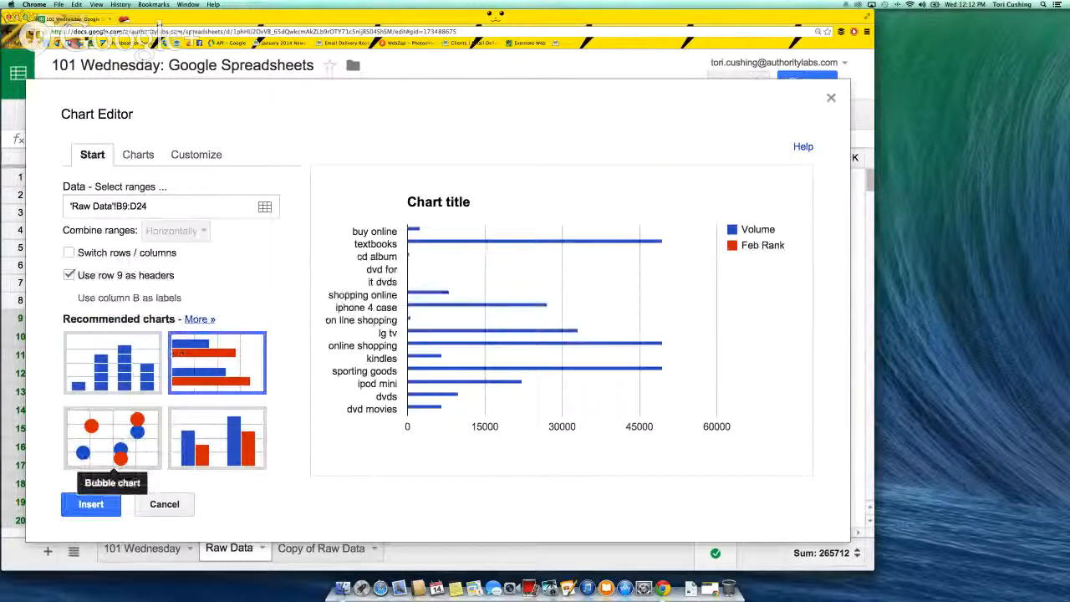
# Look through the scatter, column and area chart types offered for the data and return to the bar type
pyautogui.click(147, 158)
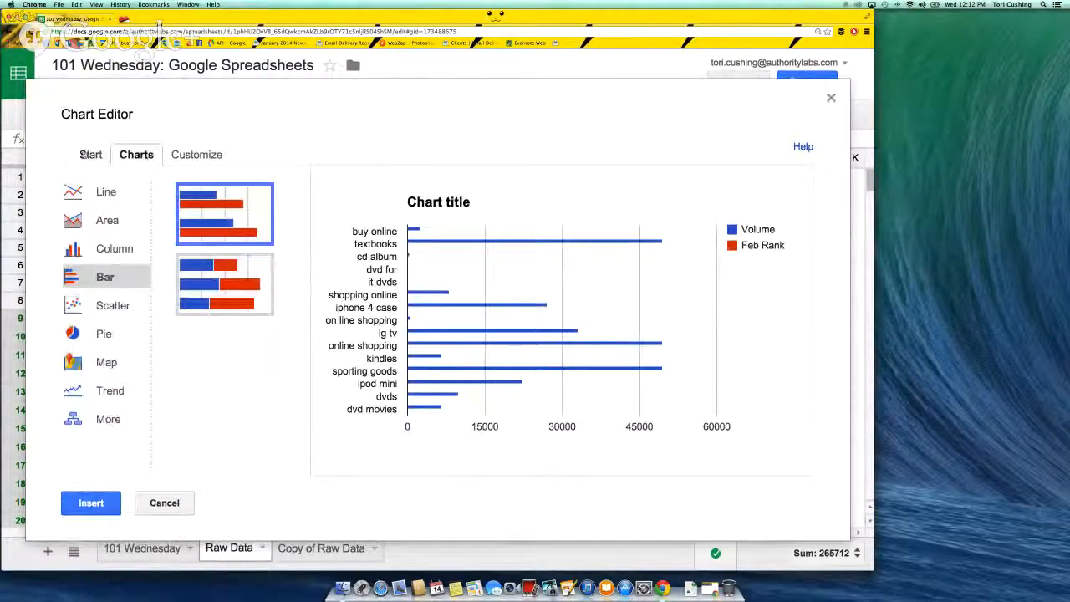
pyautogui.click(84, 155)
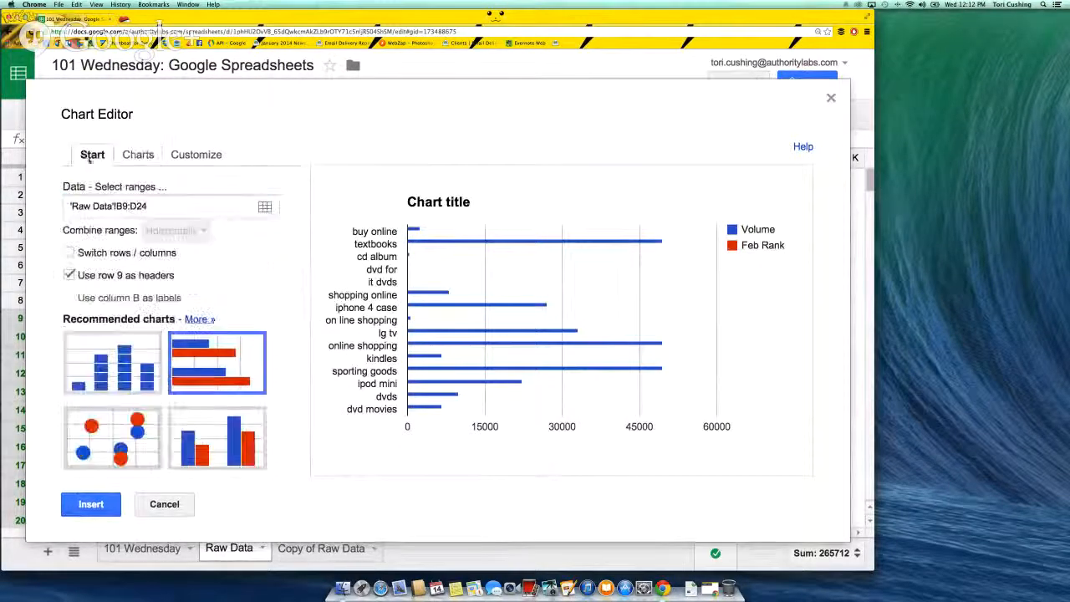
pyautogui.click(129, 158)
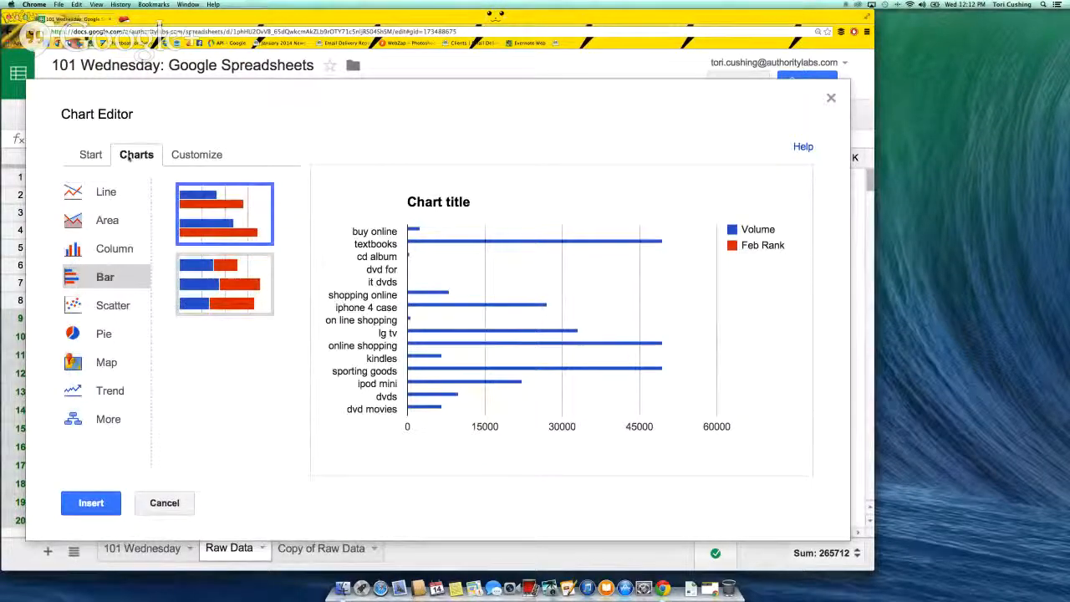
pyautogui.click(98, 305)
pyautogui.click(100, 248)
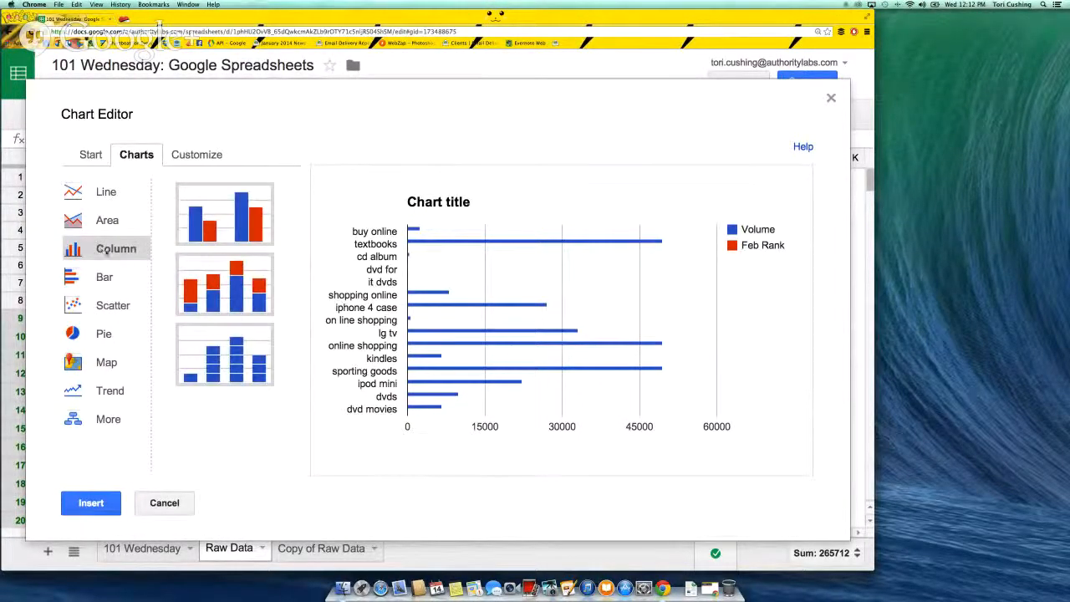
pyautogui.click(93, 222)
pyautogui.click(107, 278)
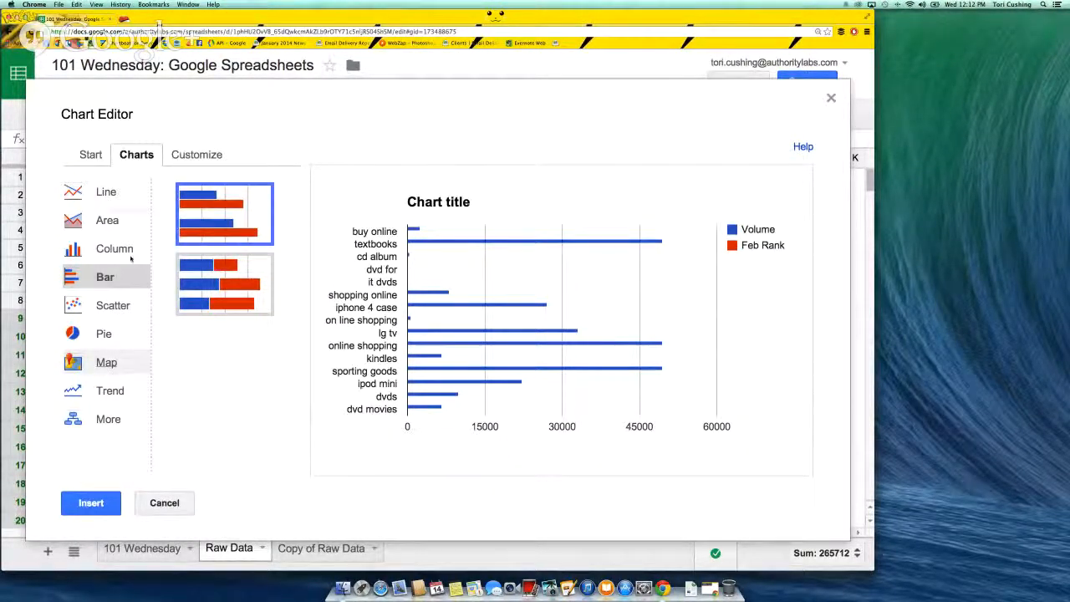
# Color the Volume bars orange, RGB (255, 153, 0), and insert the bar chart into the sheet
pyautogui.click(182, 157)
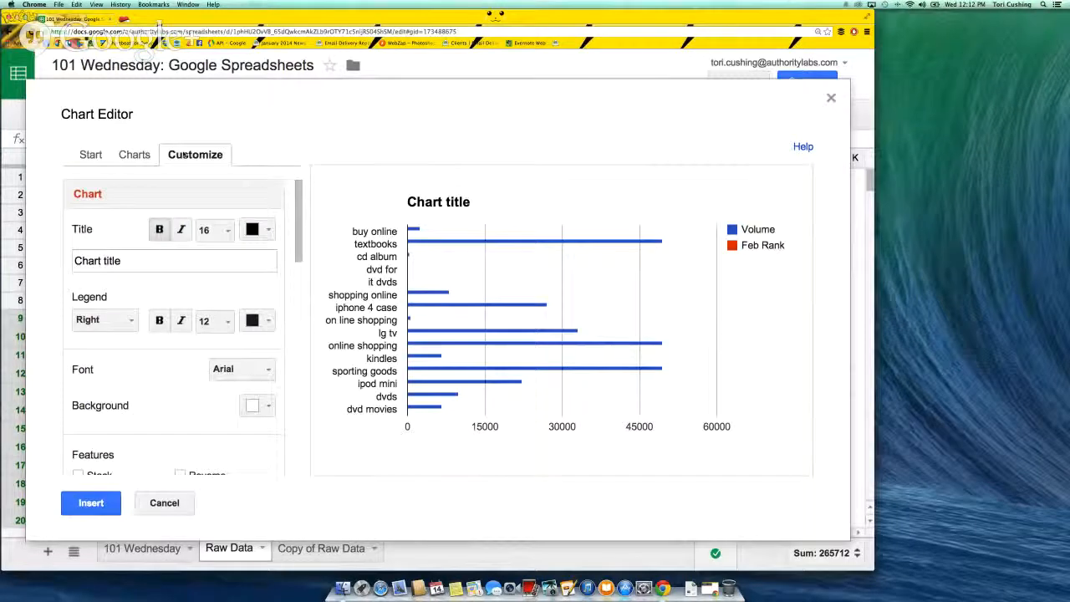
pyautogui.scroll(-3, 289, 217)
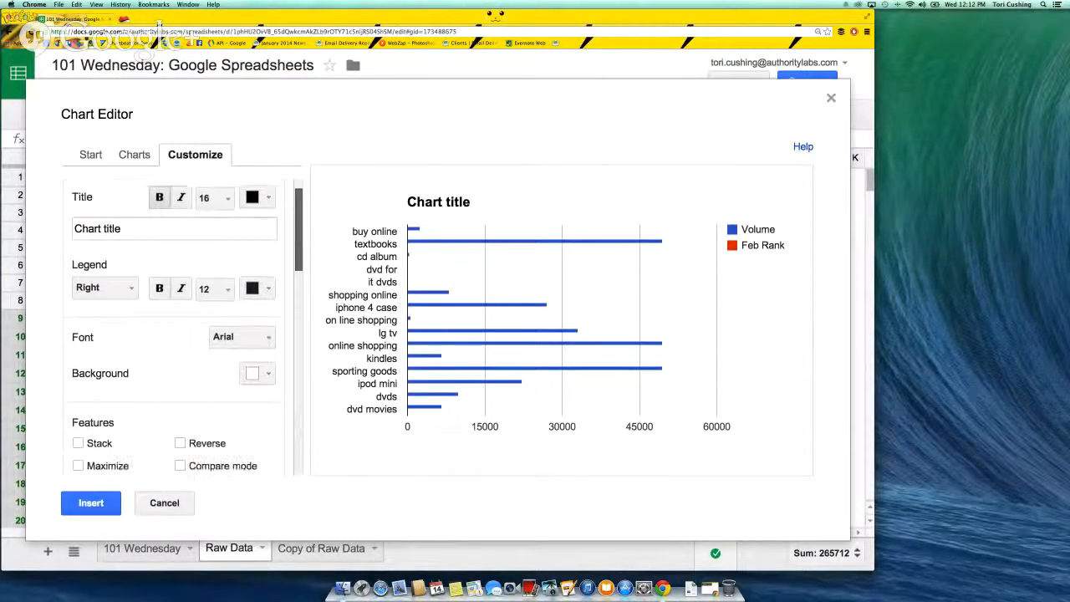
pyautogui.scroll(3, 282, 203)
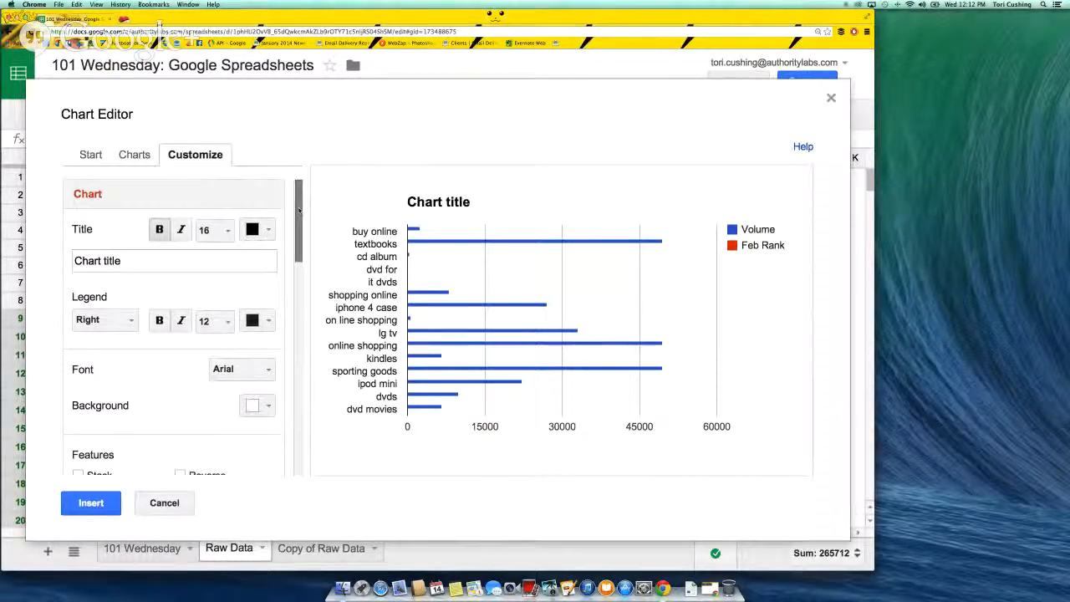
pyautogui.scroll(-5, 251, 301)
pyautogui.scroll(-8, 284, 308)
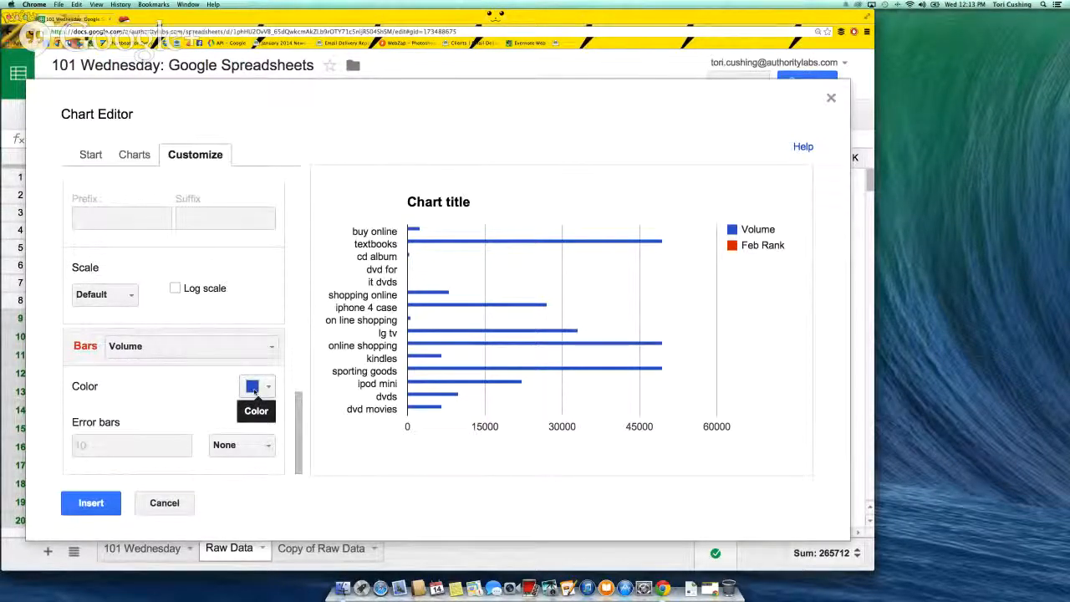
pyautogui.click(254, 389)
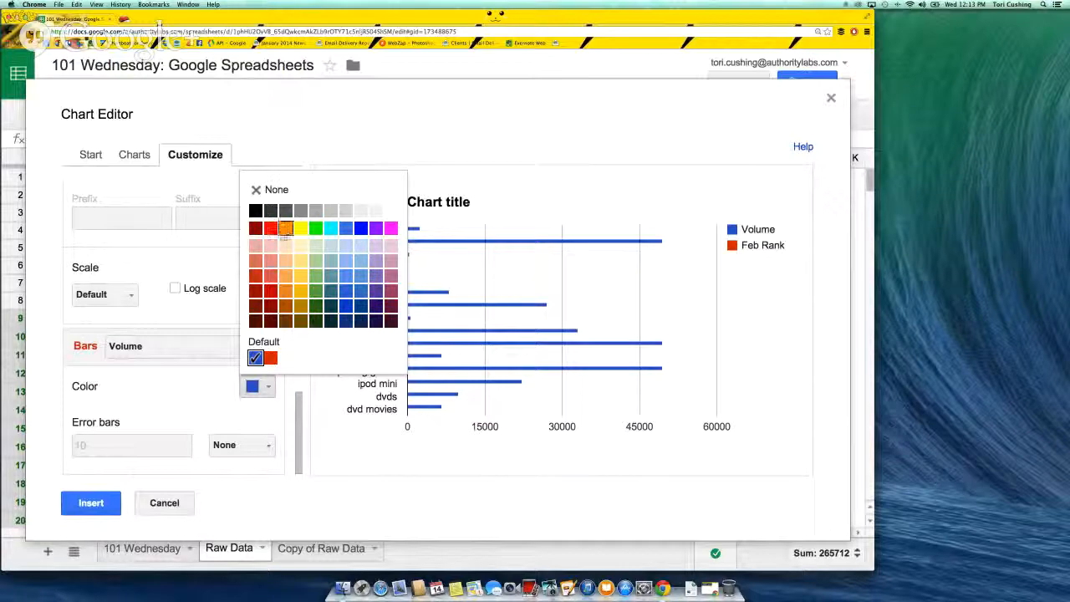
pyautogui.click(145, 364)
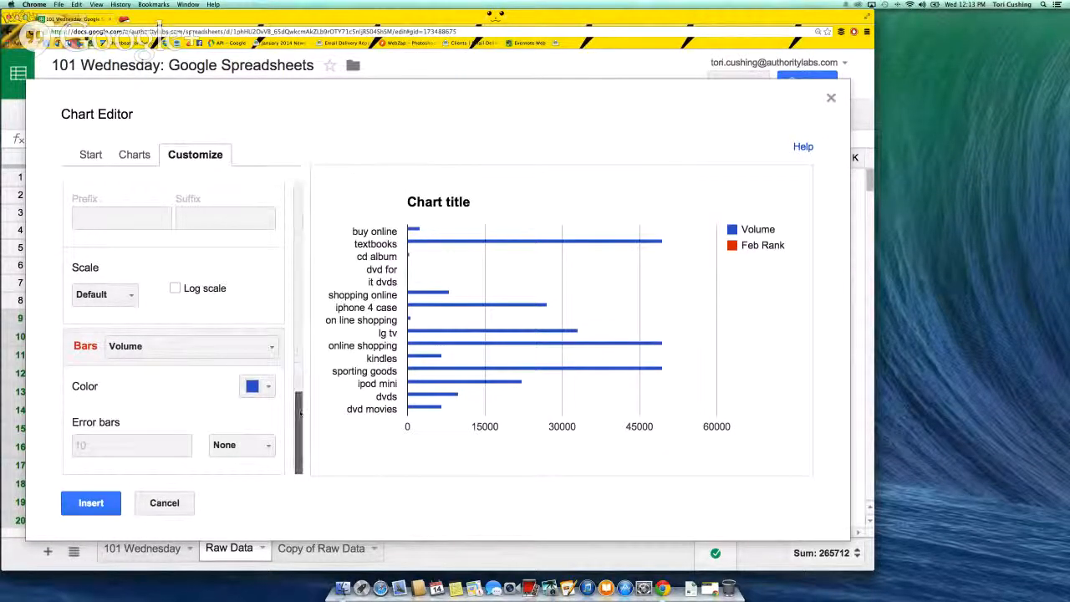
pyautogui.scroll(3, 300, 412)
pyautogui.scroll(-3, 300, 412)
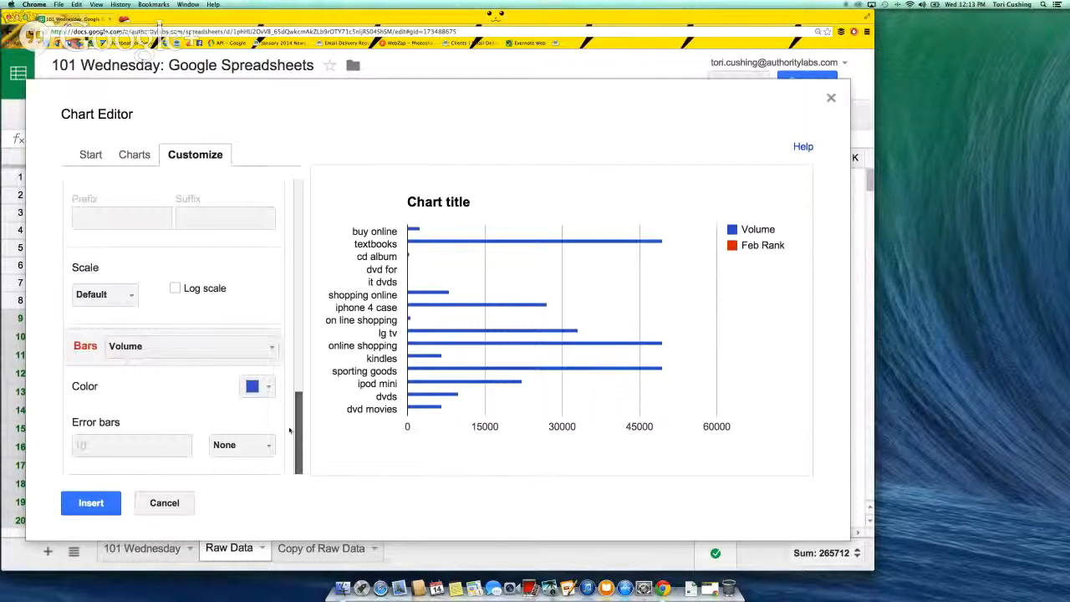
pyautogui.click(254, 387)
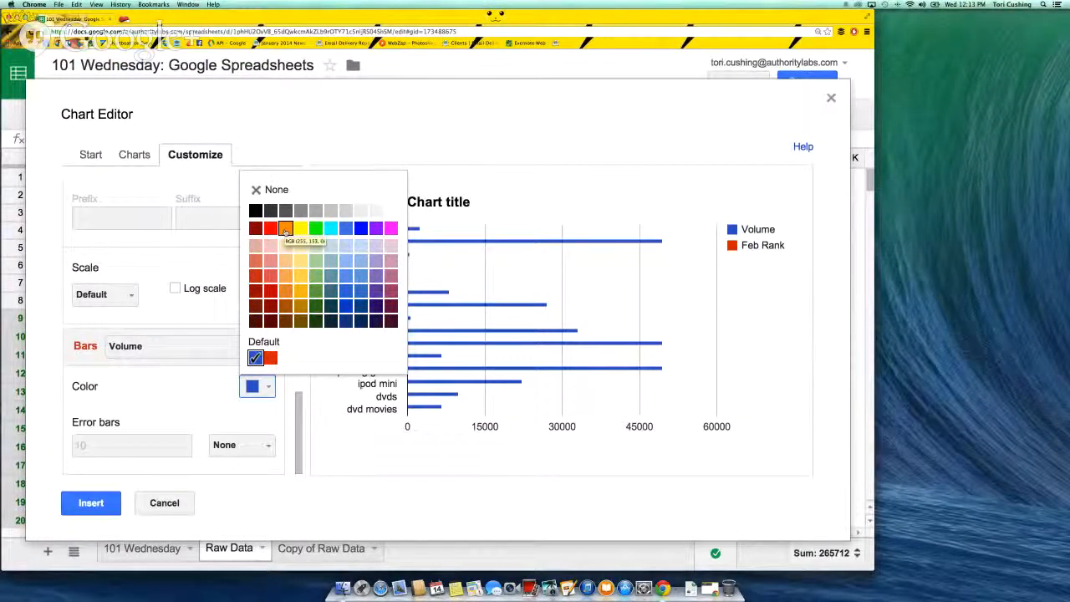
pyautogui.click(285, 228)
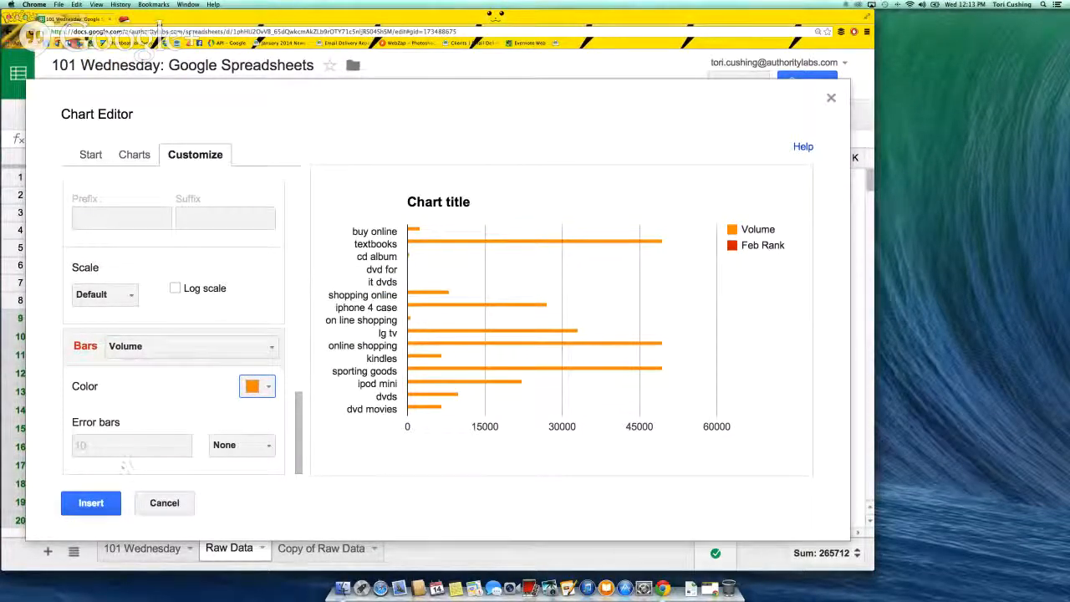
pyautogui.click(92, 502)
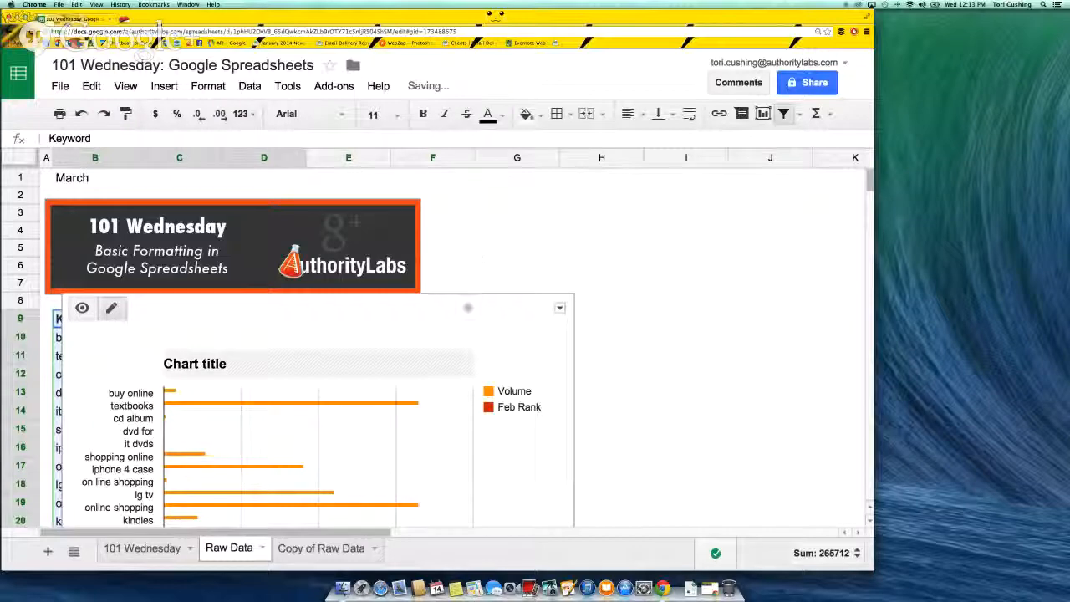
# Move the bar chart off the table into the empty area beside the Apr Rank column, starting around row 8
pyautogui.moveTo(468, 307); pyautogui.dragTo(867, 253)
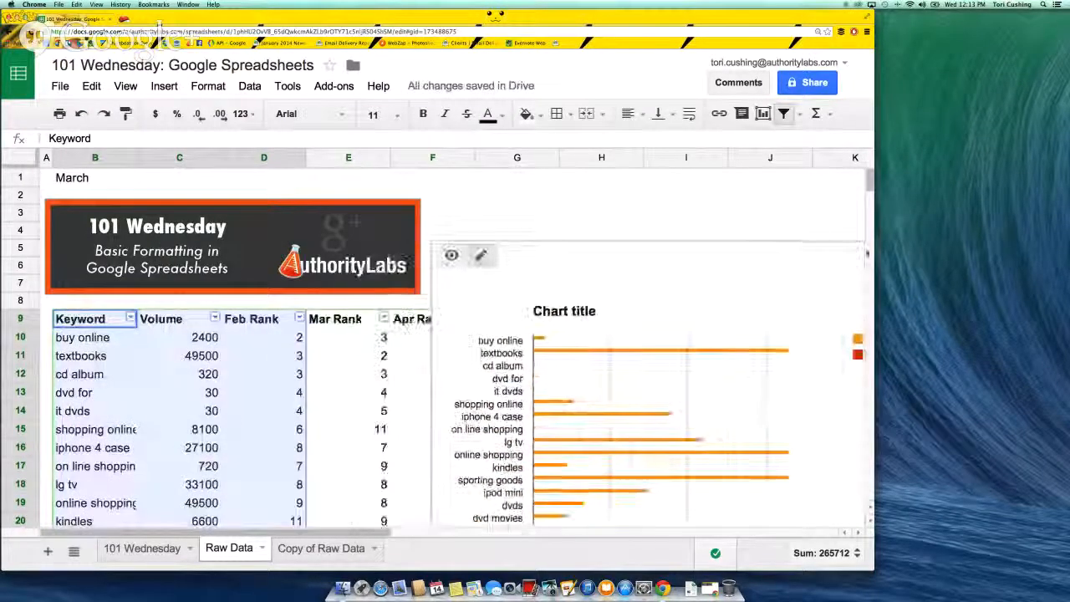
pyautogui.click(705, 235)
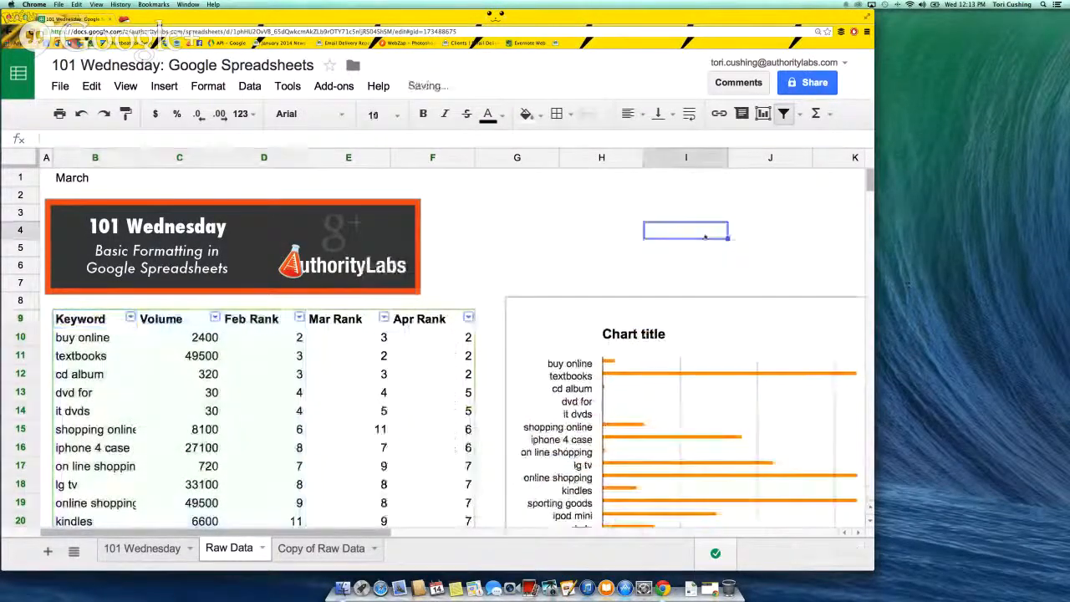
pyautogui.click(685, 311)
pyautogui.click(686, 318)
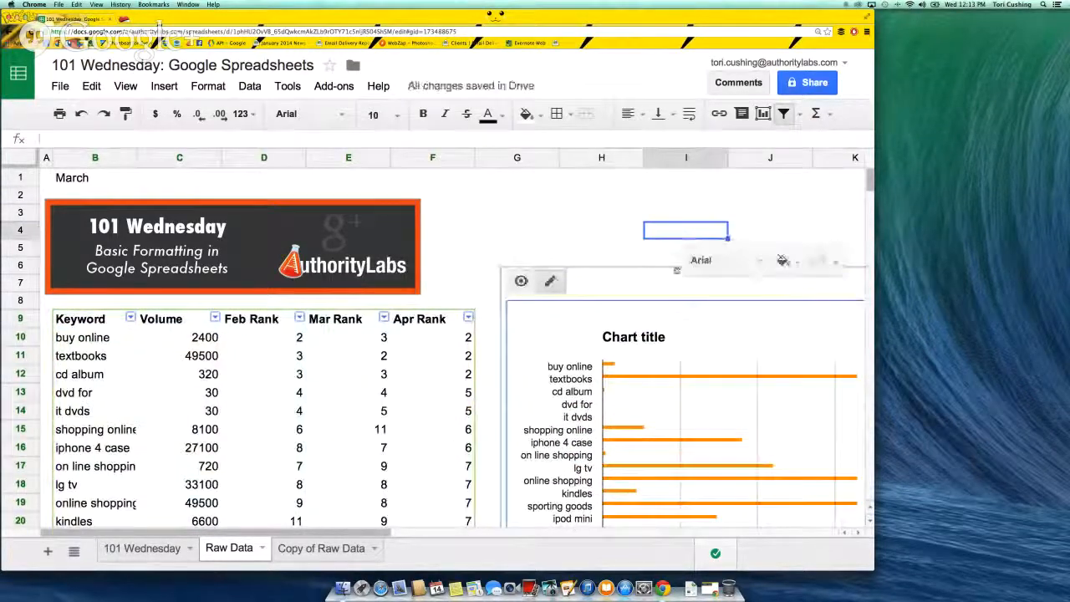
pyautogui.moveTo(677, 270); pyautogui.dragTo(671, 299)
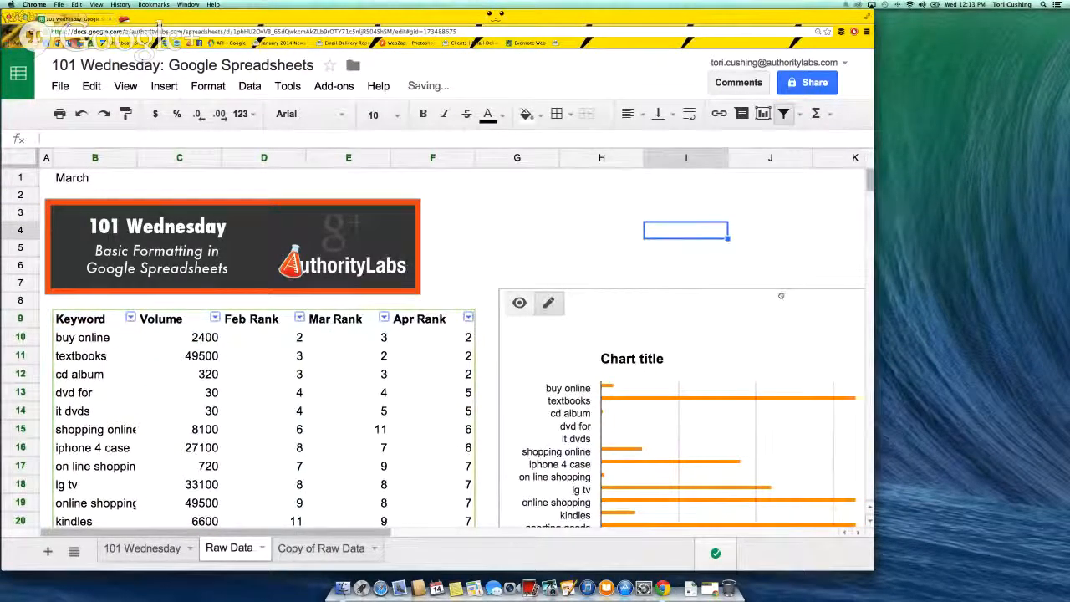
pyautogui.moveTo(870, 179); pyautogui.dragTo(870, 186)
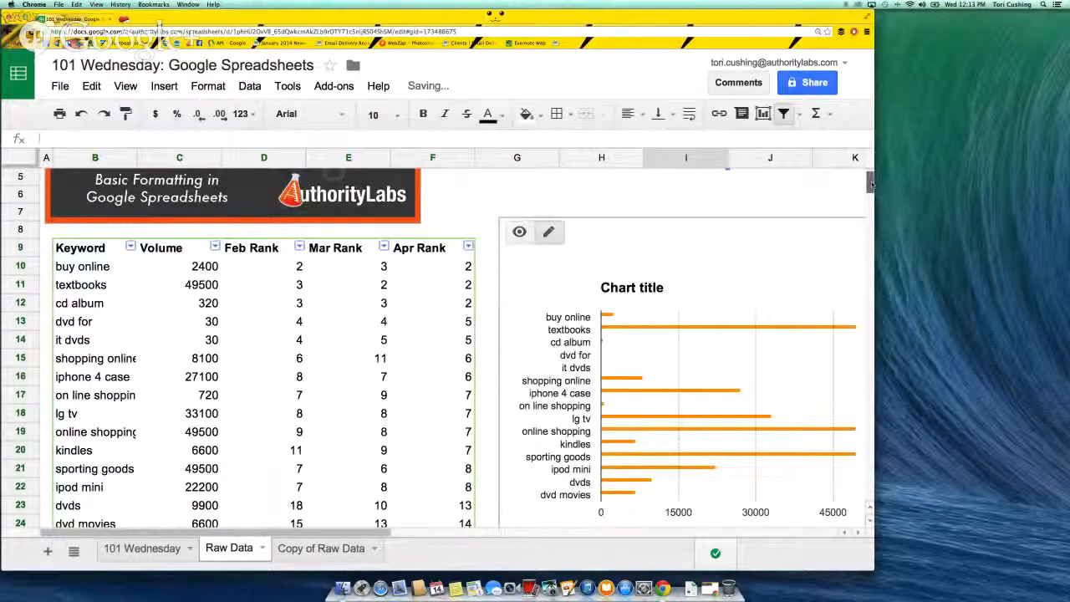
pyautogui.moveTo(687, 221); pyautogui.dragTo(698, 229)
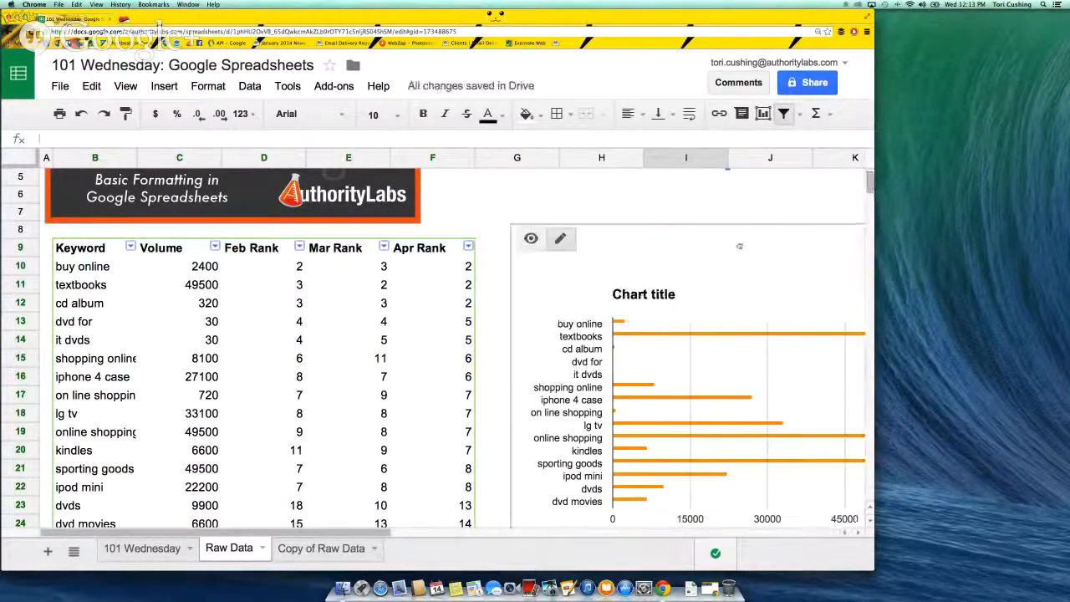
pyautogui.click(688, 218)
pyautogui.click(585, 268)
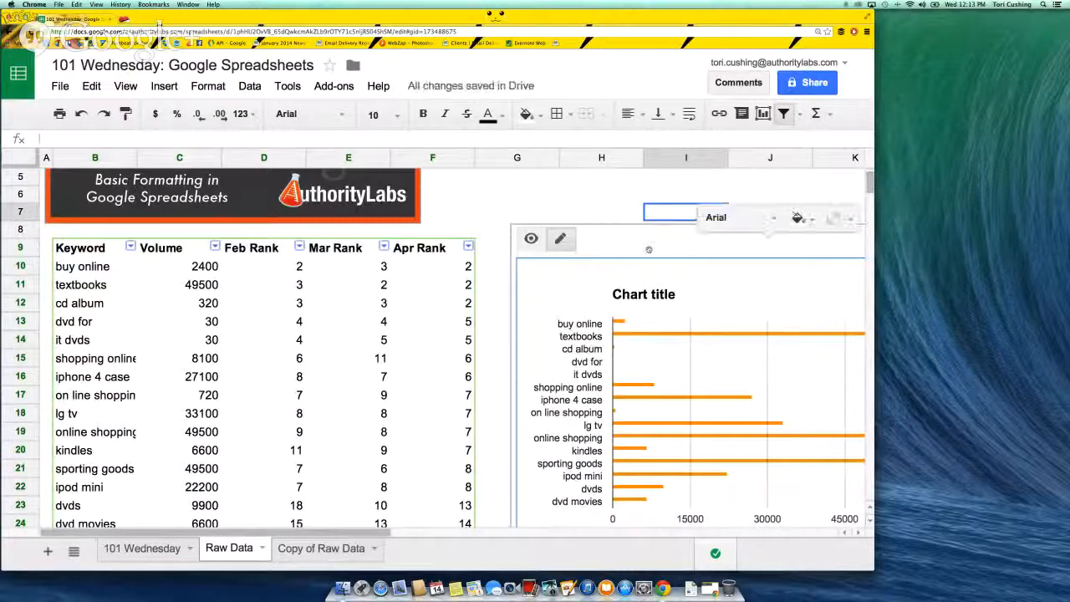
pyautogui.moveTo(649, 249); pyautogui.dragTo(642, 224)
pyautogui.click(460, 234)
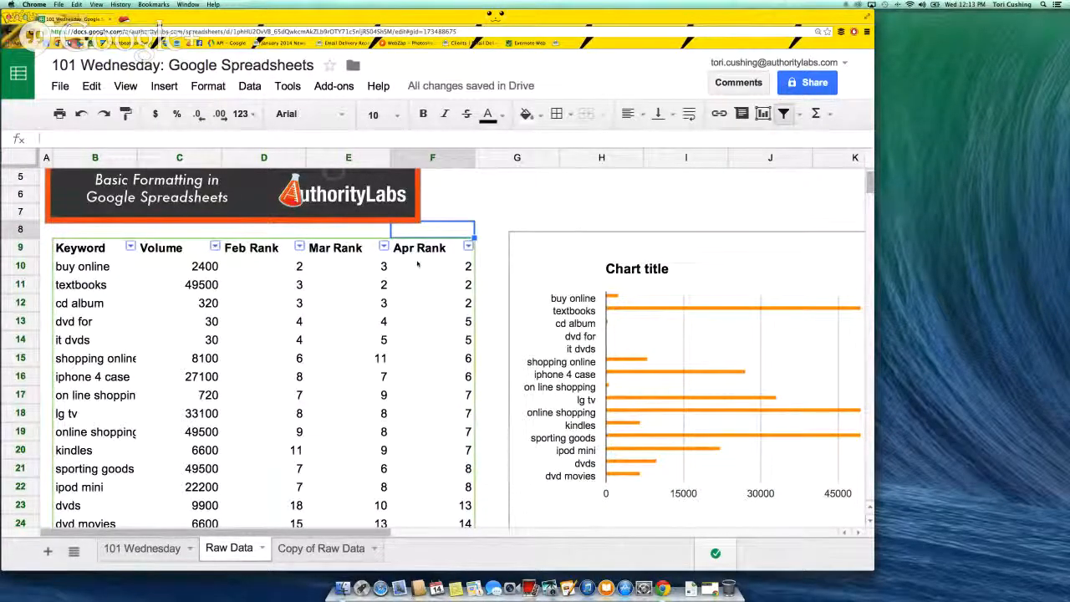
# Open conditional formatting for the Feb Rank values in D10:D24
pyautogui.click(282, 261)
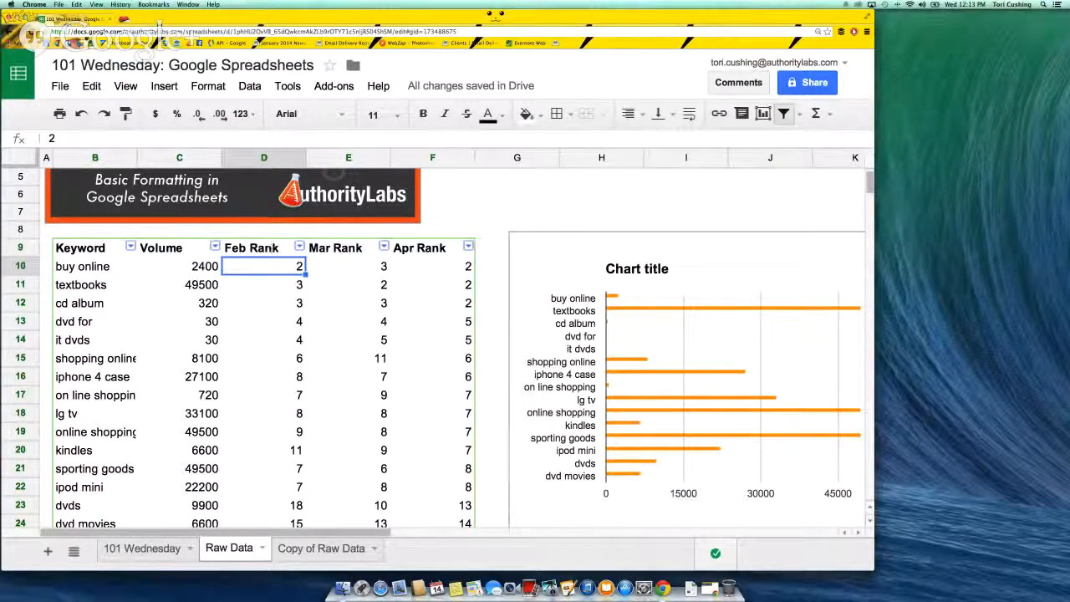
pyautogui.moveTo(276, 266); pyautogui.dragTo(413, 391)
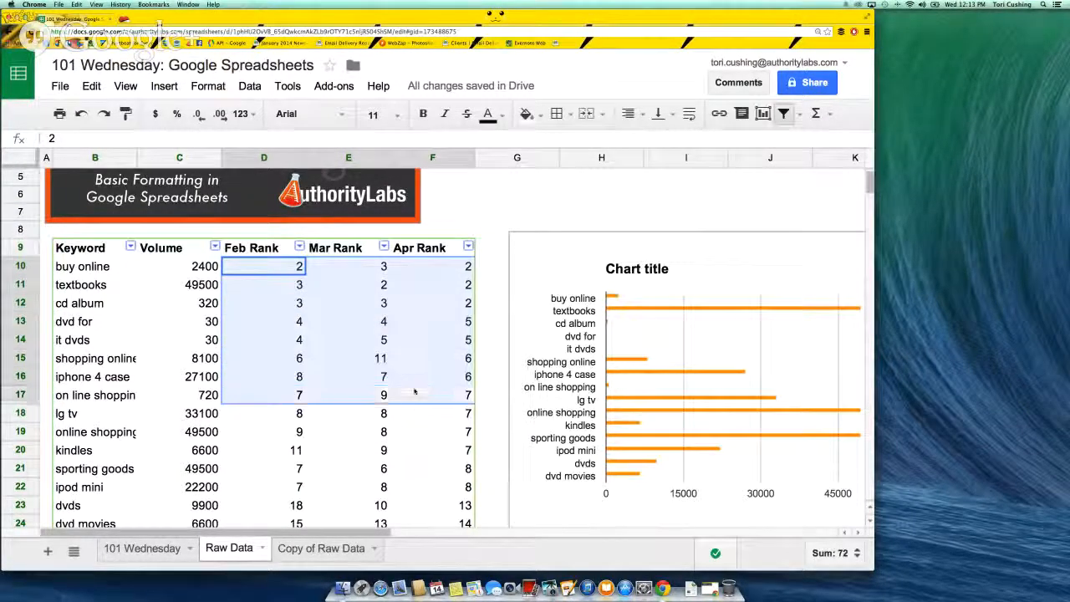
pyautogui.click(278, 269)
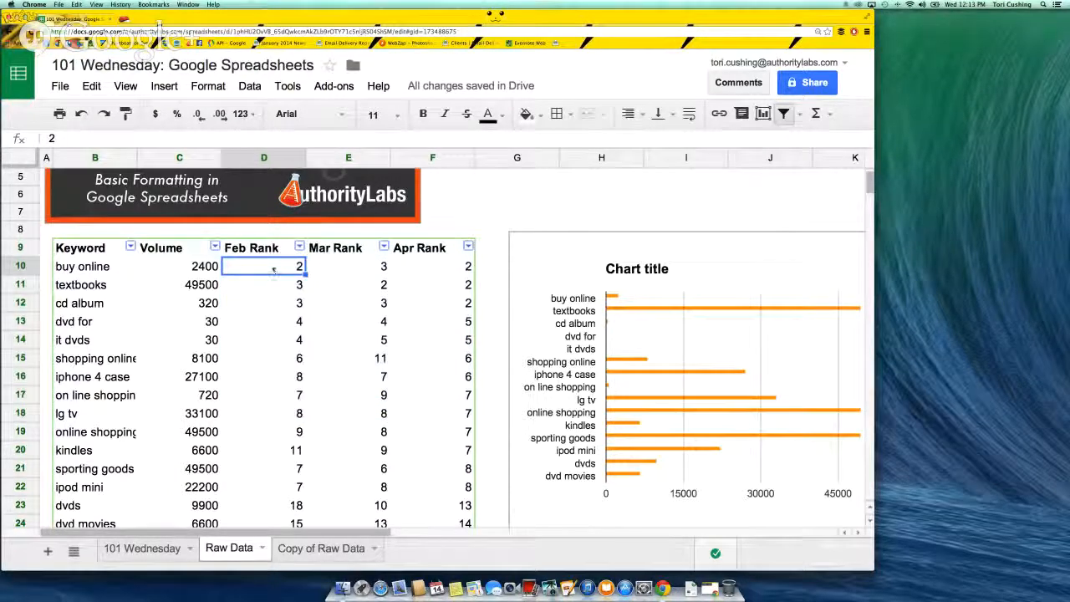
pyautogui.moveTo(274, 270); pyautogui.dragTo(266, 454)
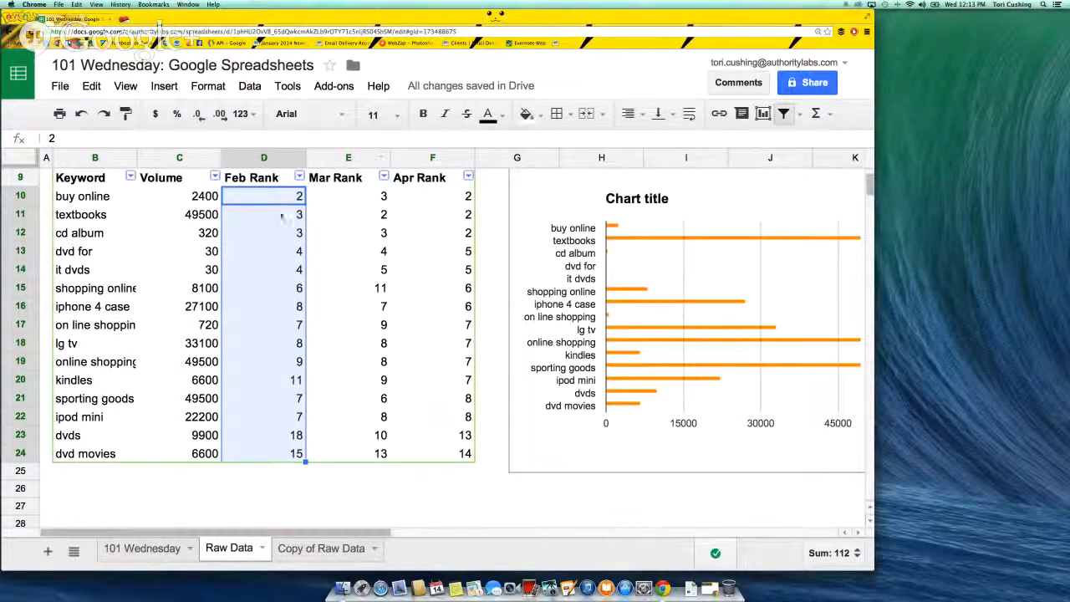
pyautogui.moveTo(276, 197); pyautogui.dragTo(253, 458)
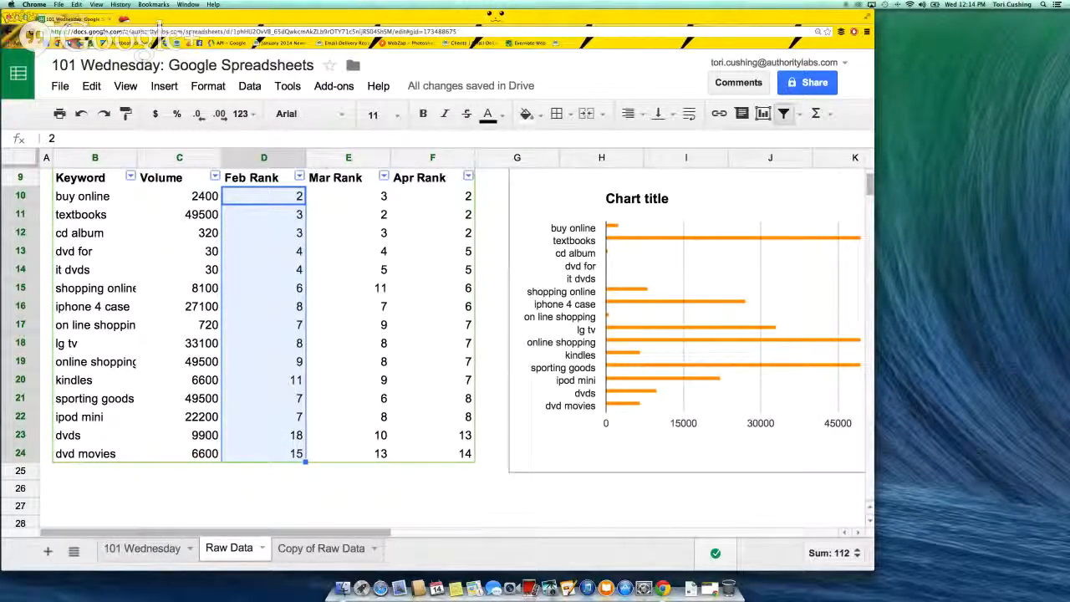
pyautogui.click(529, 115)
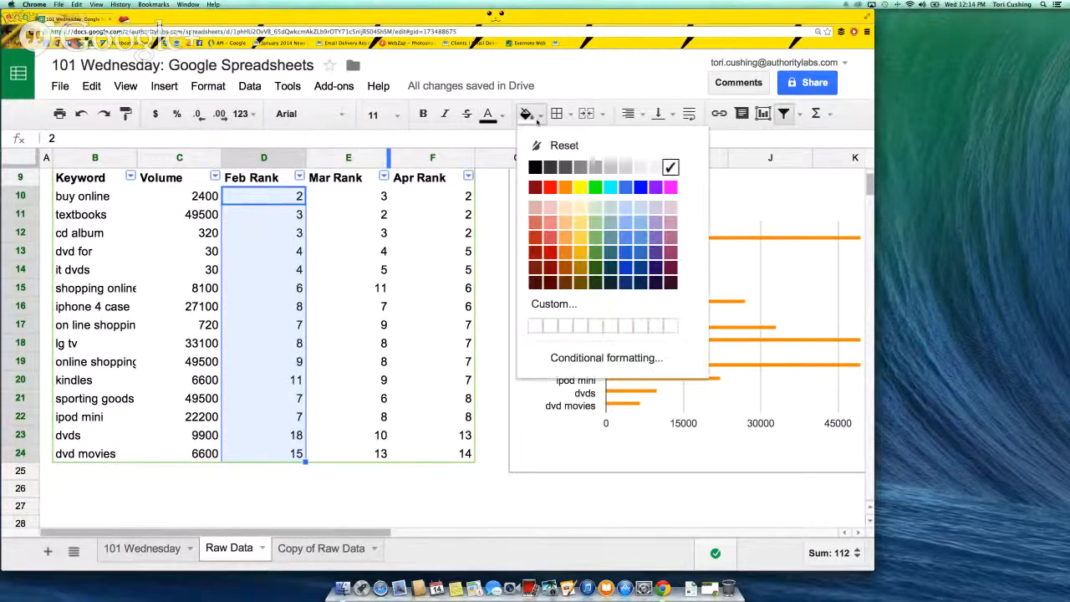
pyautogui.click(535, 117)
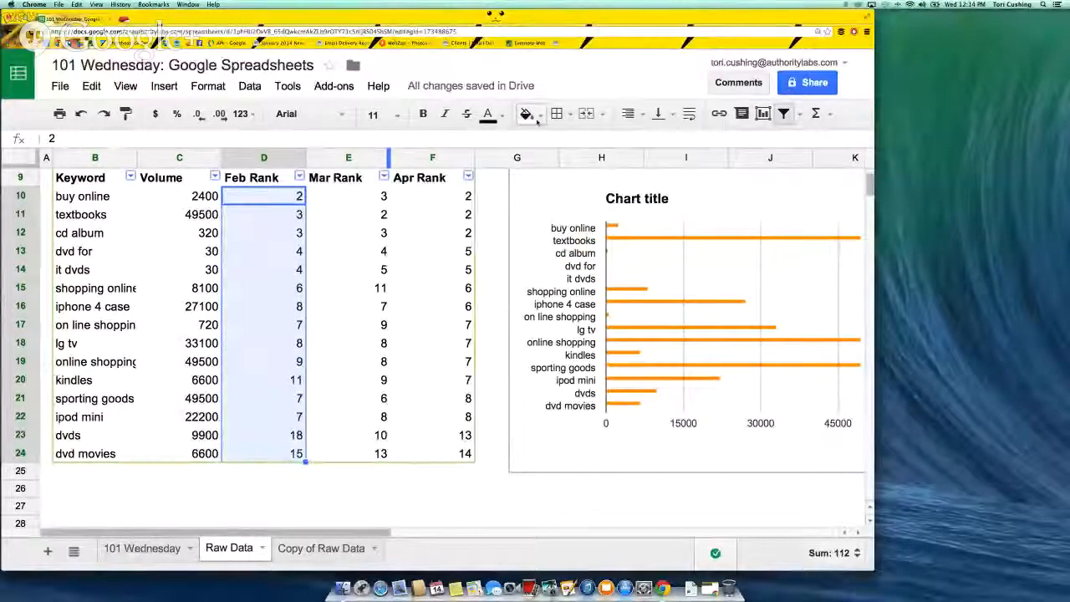
pyautogui.click(537, 122)
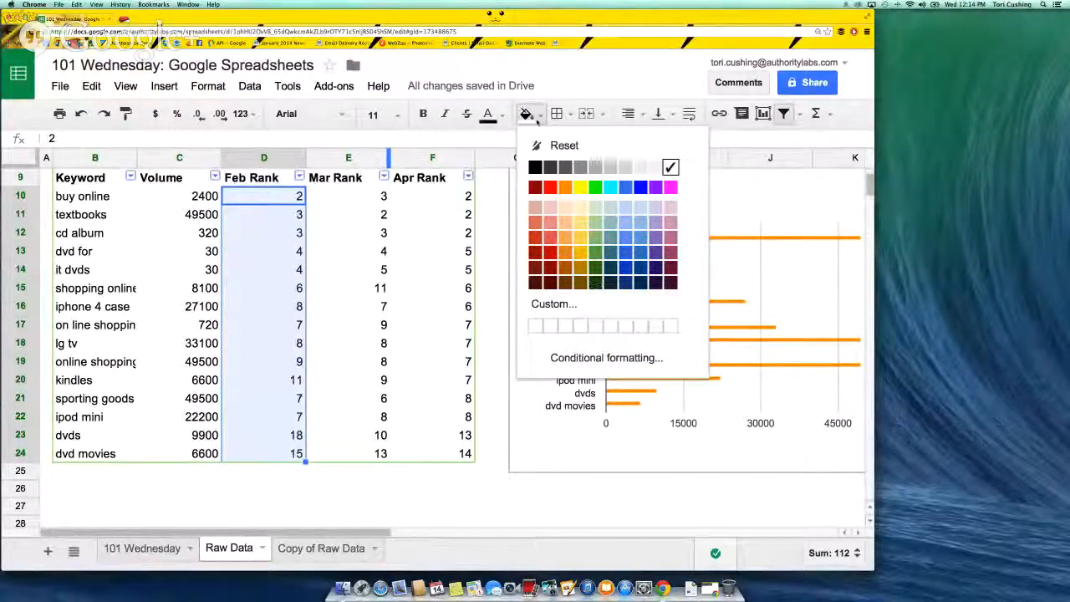
pyautogui.click(527, 114)
pyautogui.click(526, 114)
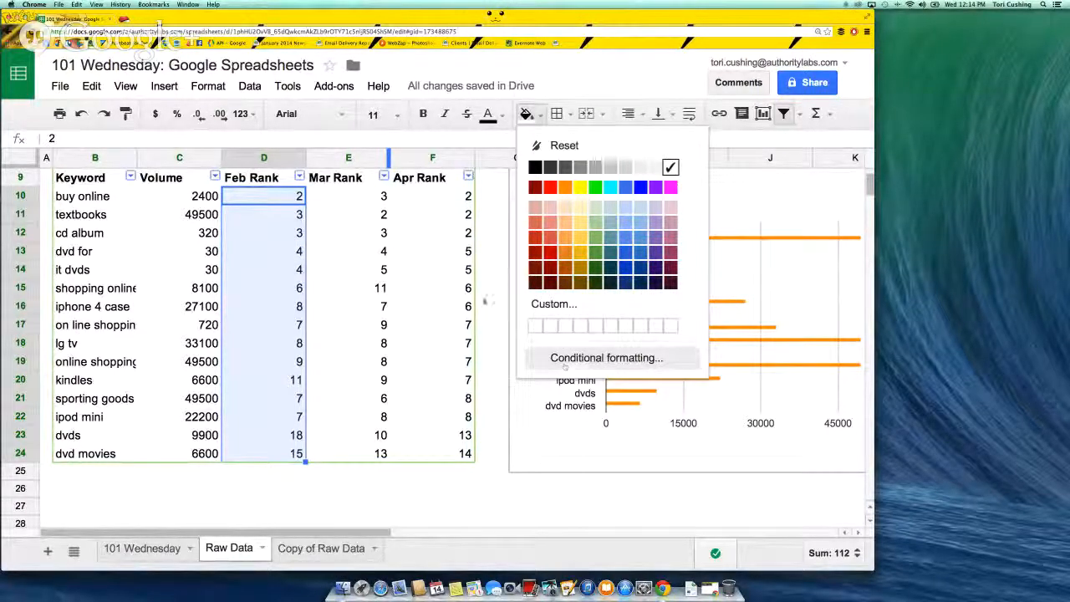
pyautogui.click(252, 90)
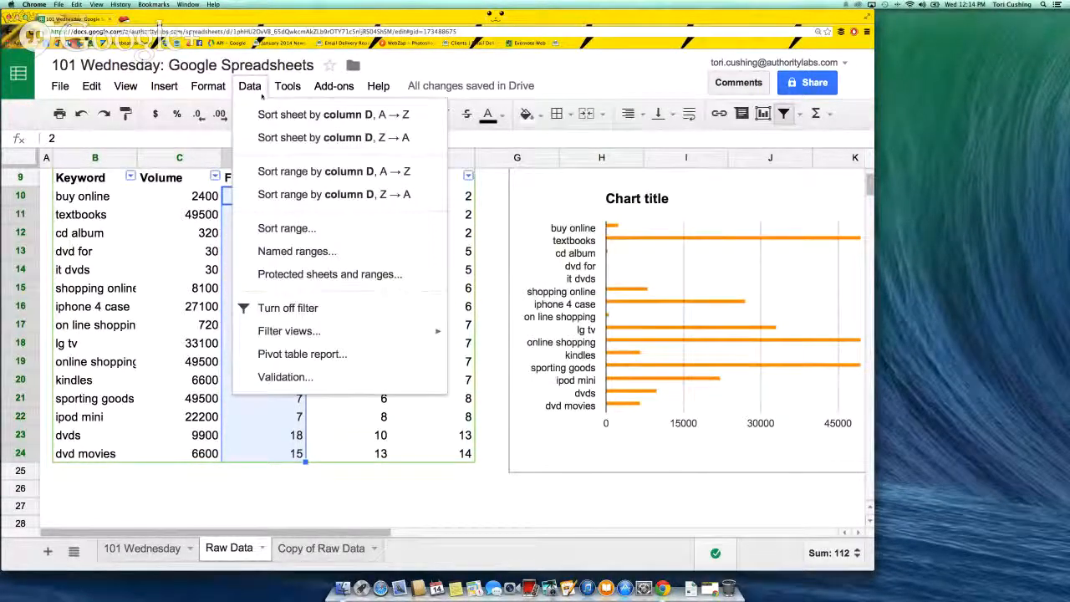
pyautogui.moveTo(202, 97)
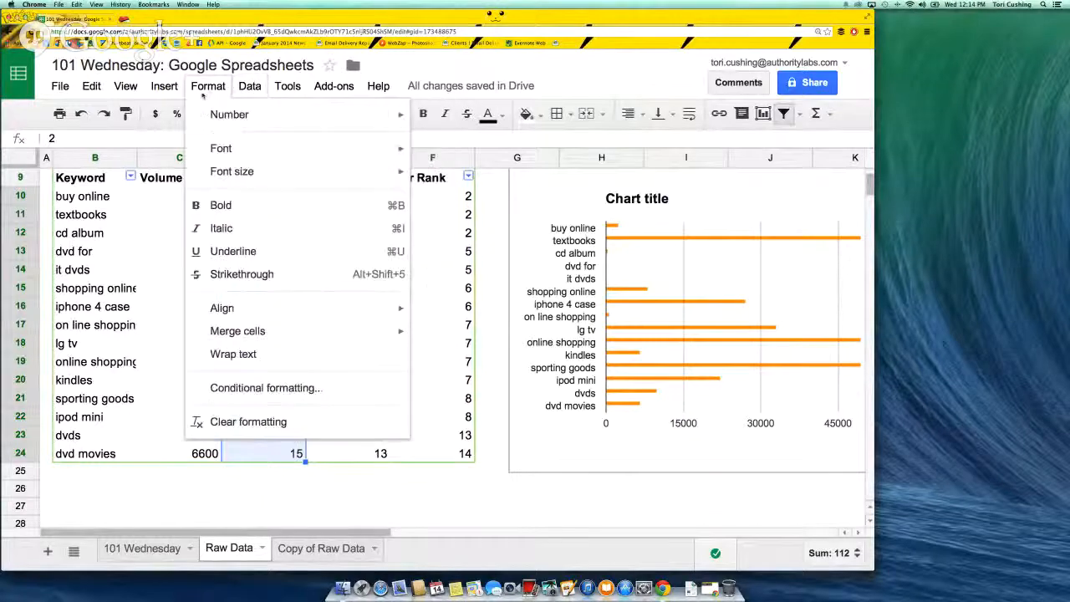
pyautogui.click(261, 388)
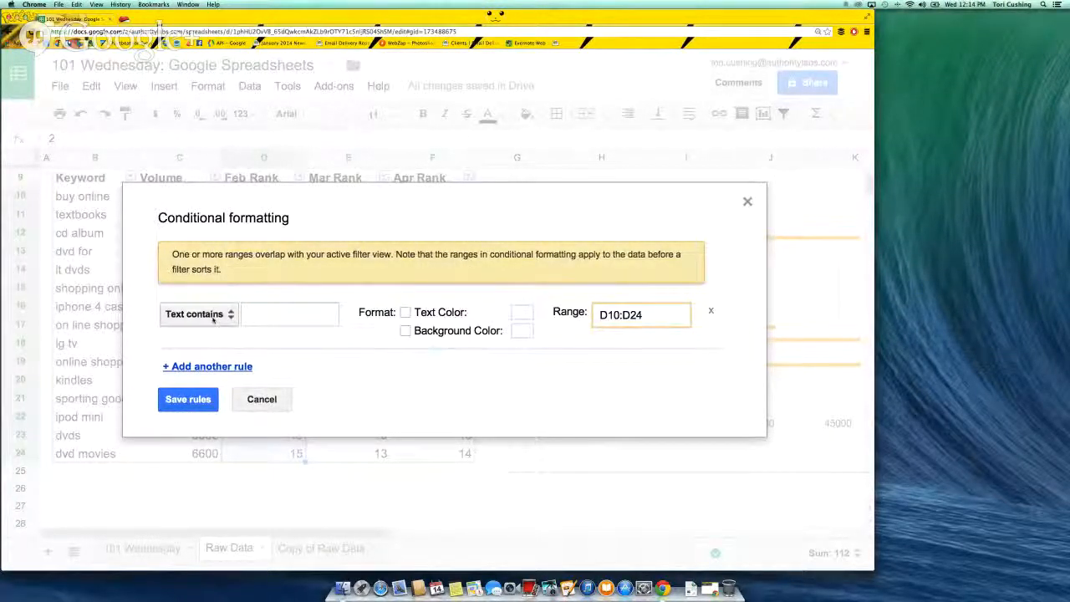
# Set the first rule to give values between 0 and 5 a light green background
pyautogui.click(214, 316)
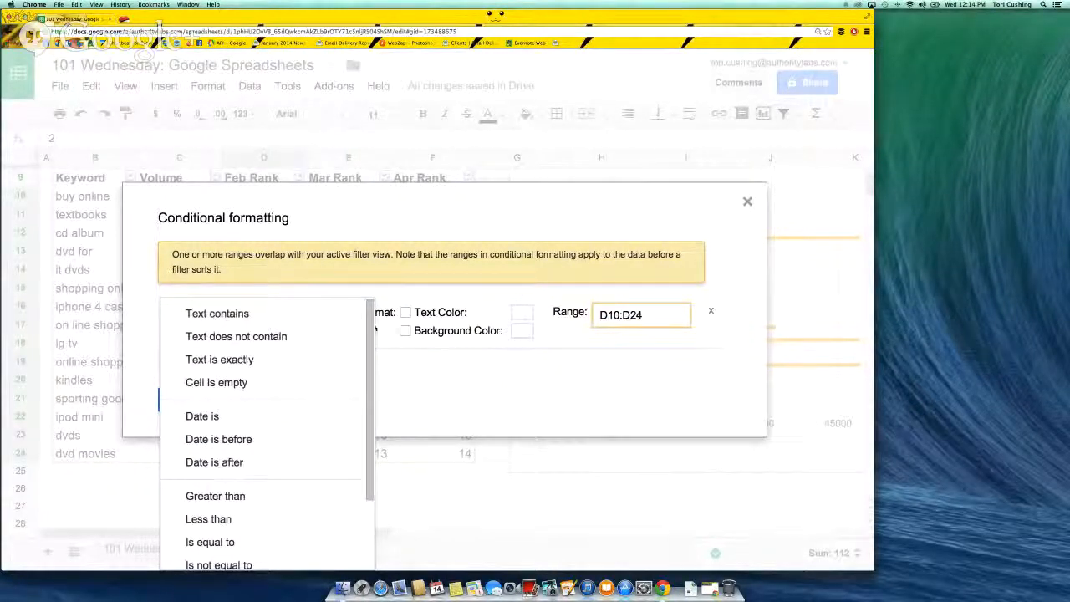
pyautogui.moveTo(370, 328); pyautogui.dragTo(363, 410)
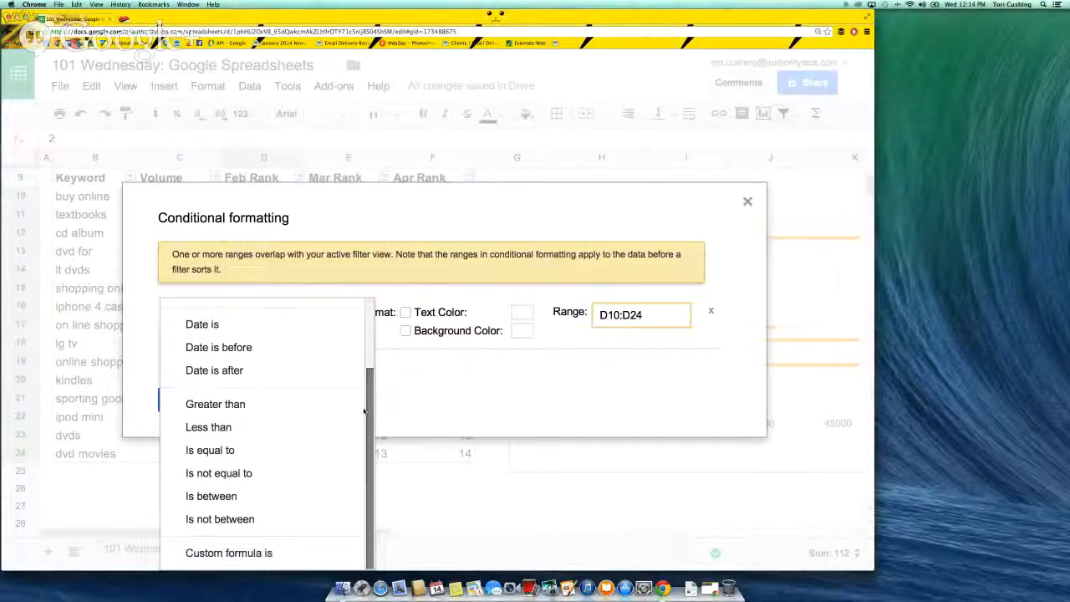
pyautogui.click(227, 502)
pyautogui.click(216, 316)
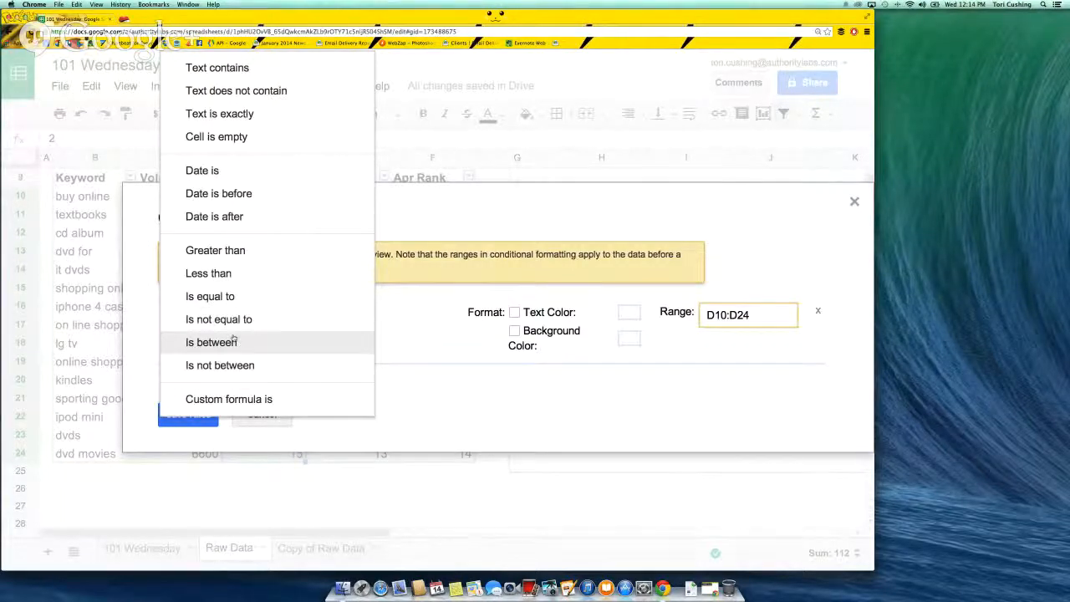
pyautogui.click(233, 341)
pyautogui.click(242, 311)
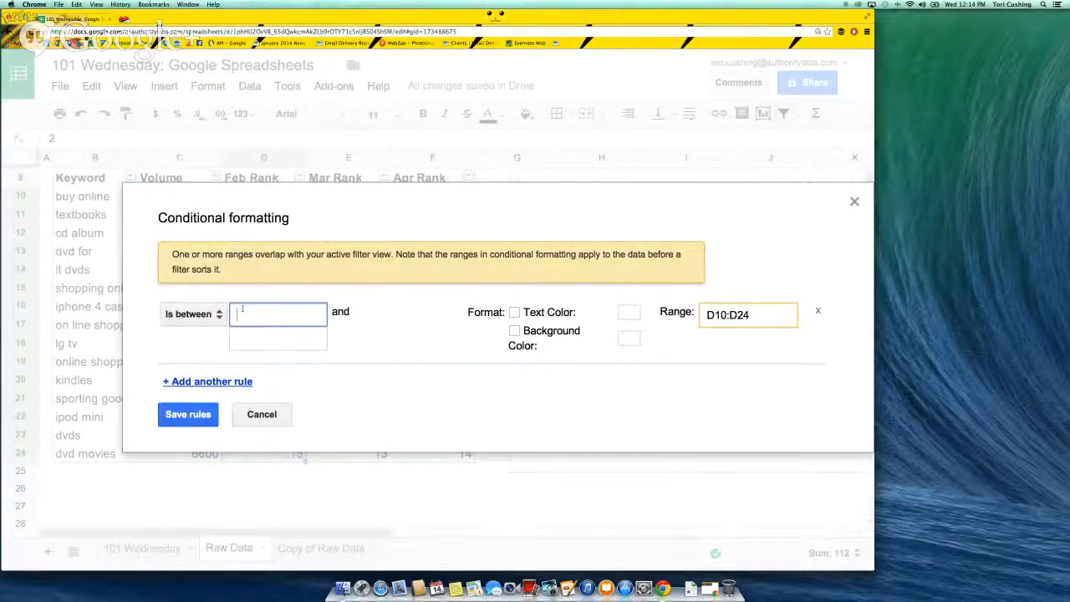
pyautogui.click(249, 341)
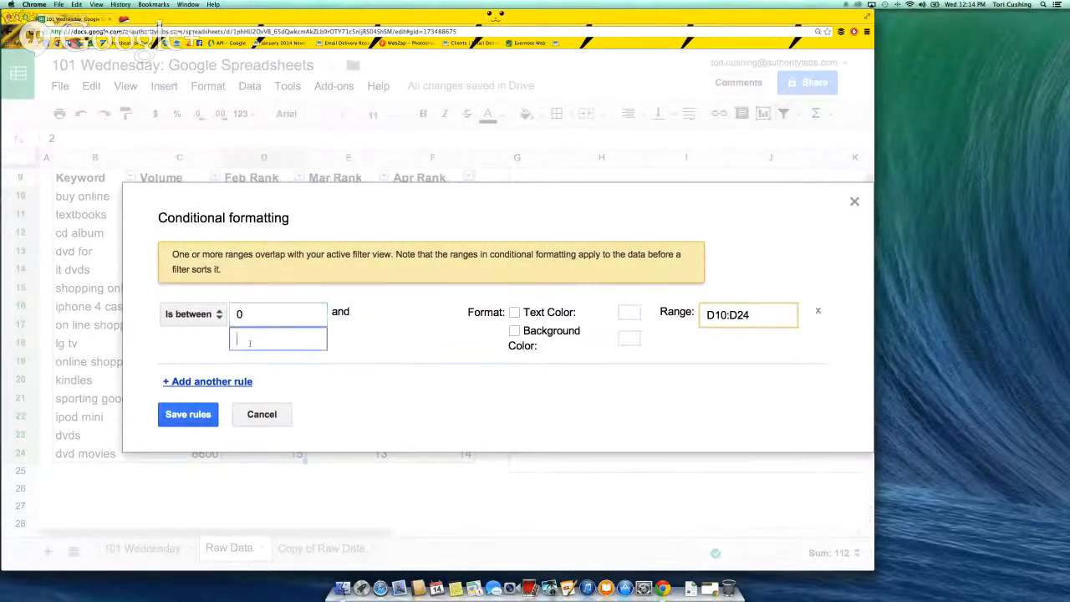
pyautogui.write('5')
pyautogui.click(515, 333)
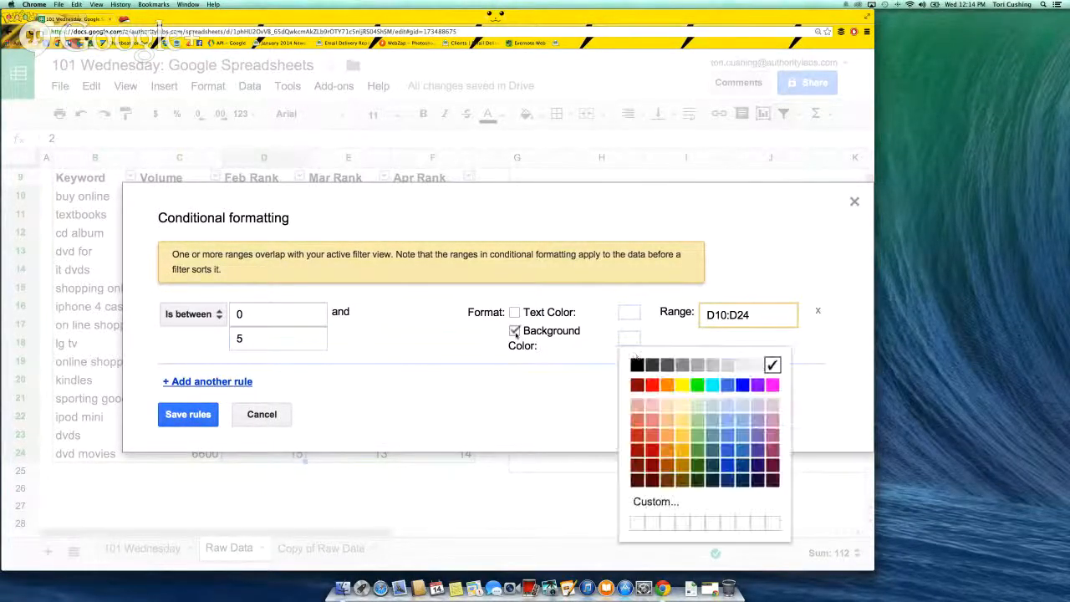
pyautogui.click(698, 405)
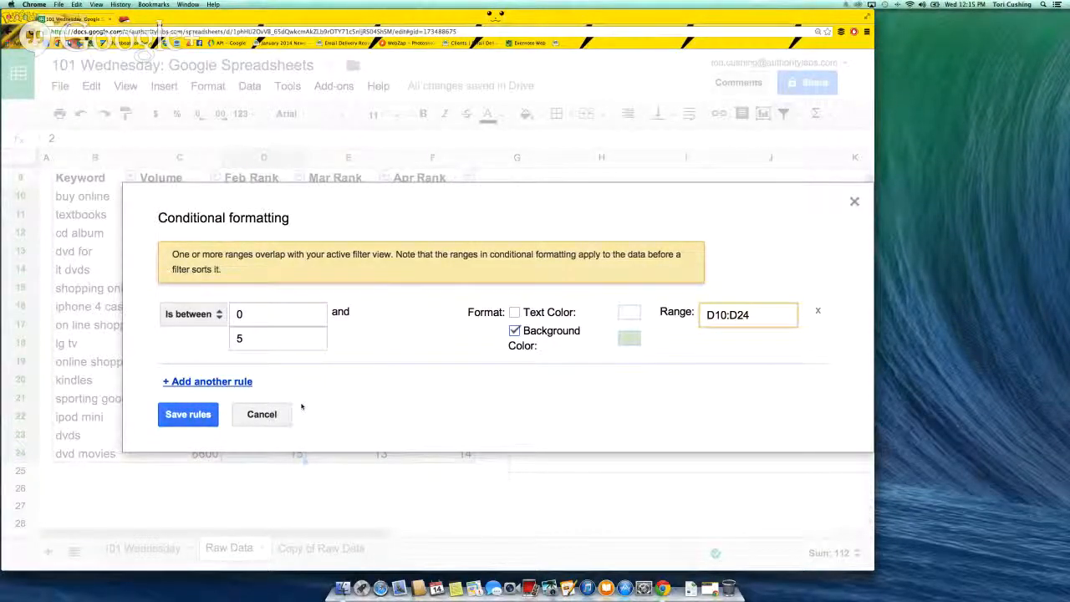
# Add a second conditional formatting rule for values between 6 and 10
pyautogui.click(213, 382)
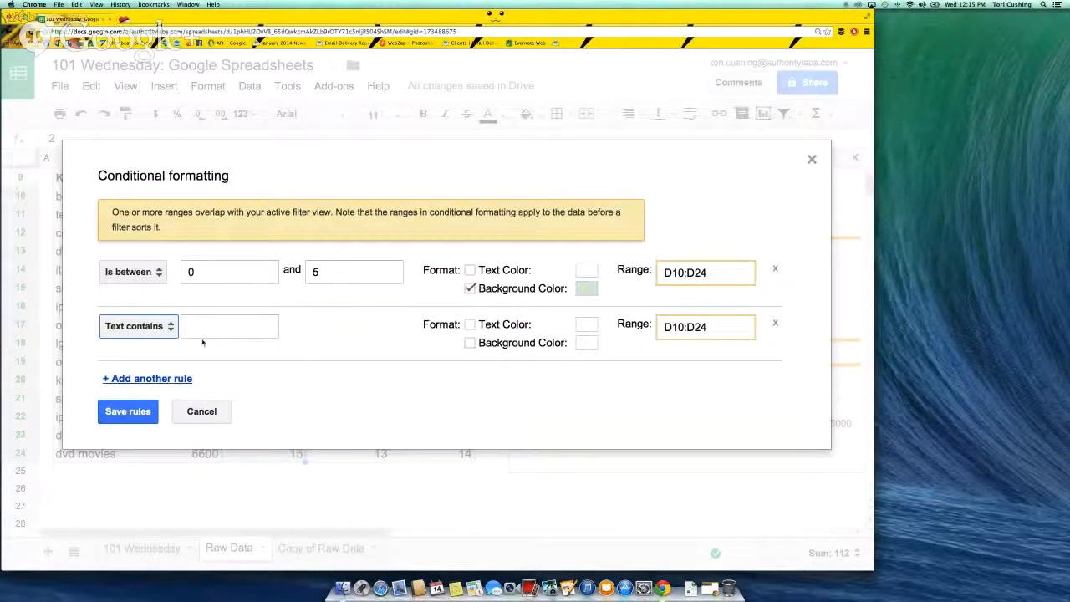
pyautogui.click(196, 330)
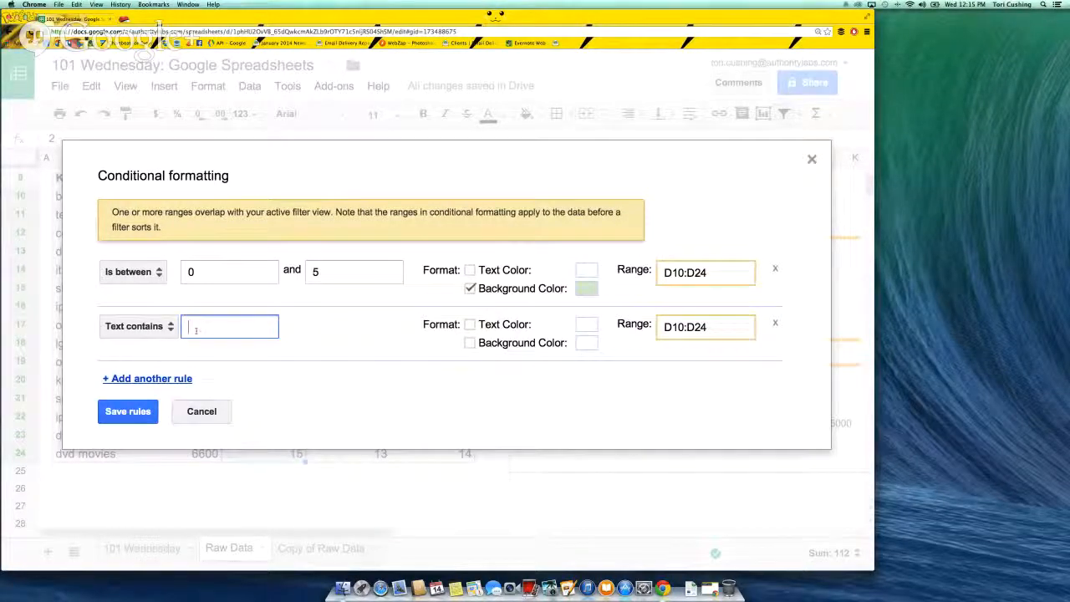
pyautogui.click(141, 331)
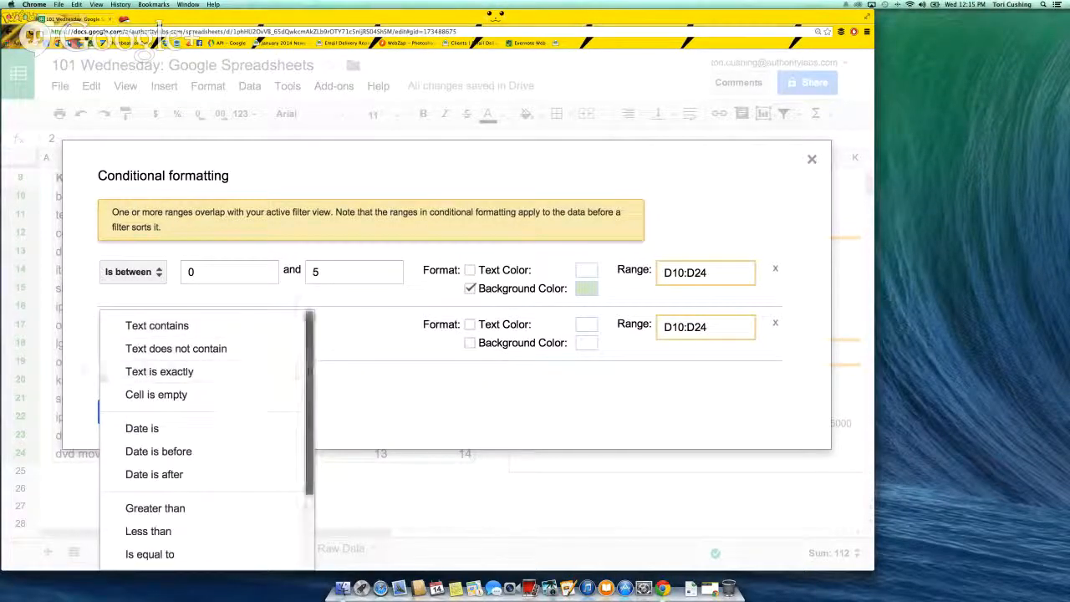
pyautogui.scroll(-5, 301, 429)
pyautogui.scroll(3, 317, 449)
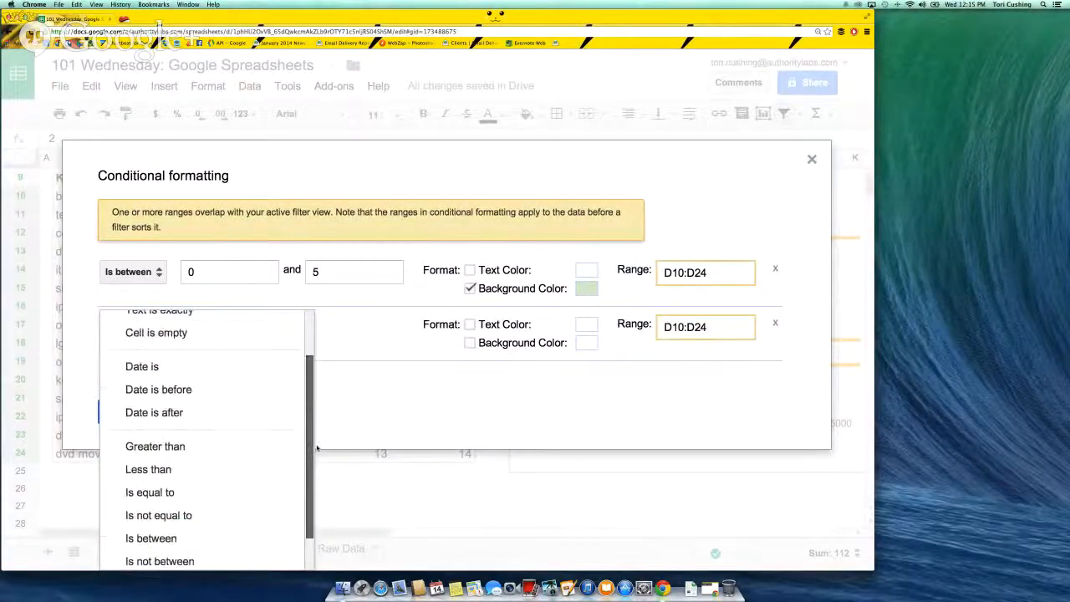
pyautogui.scroll(-2, 316, 449)
pyautogui.click(150, 493)
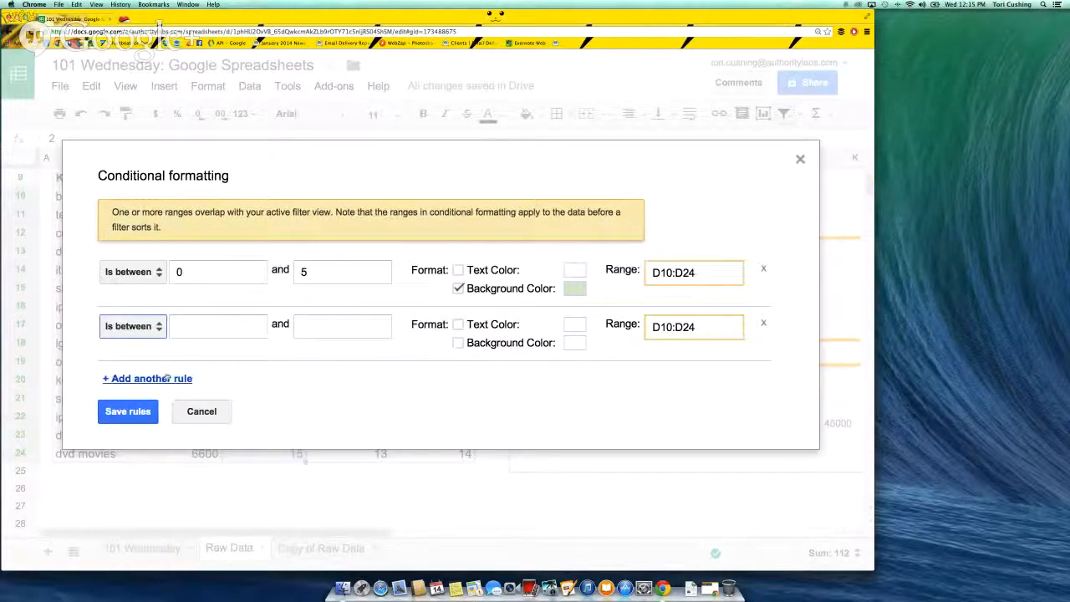
pyautogui.click(184, 328)
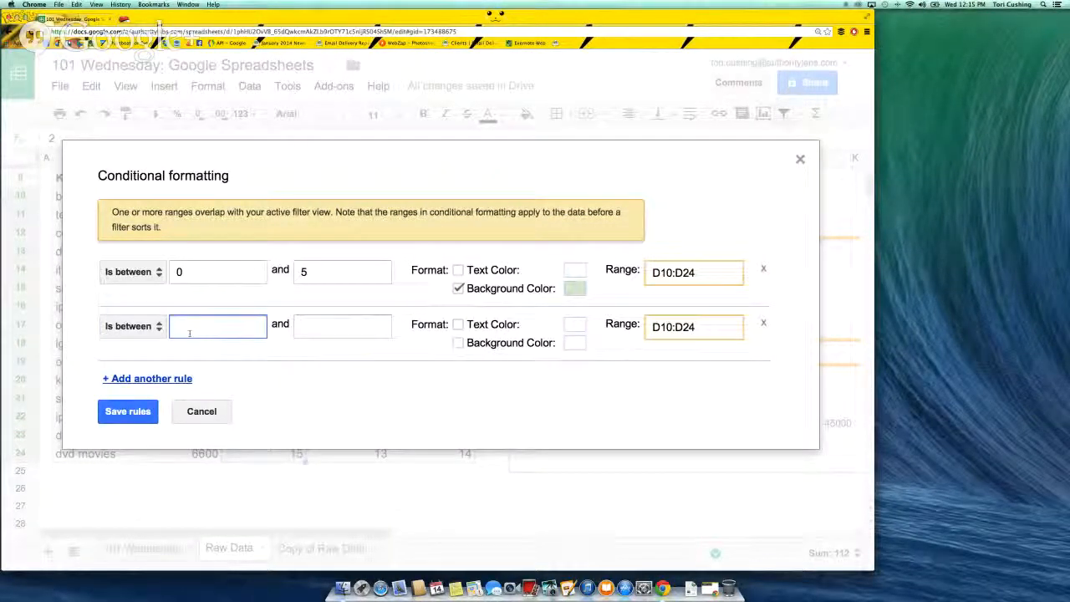
pyautogui.write('6')
pyautogui.click(330, 320)
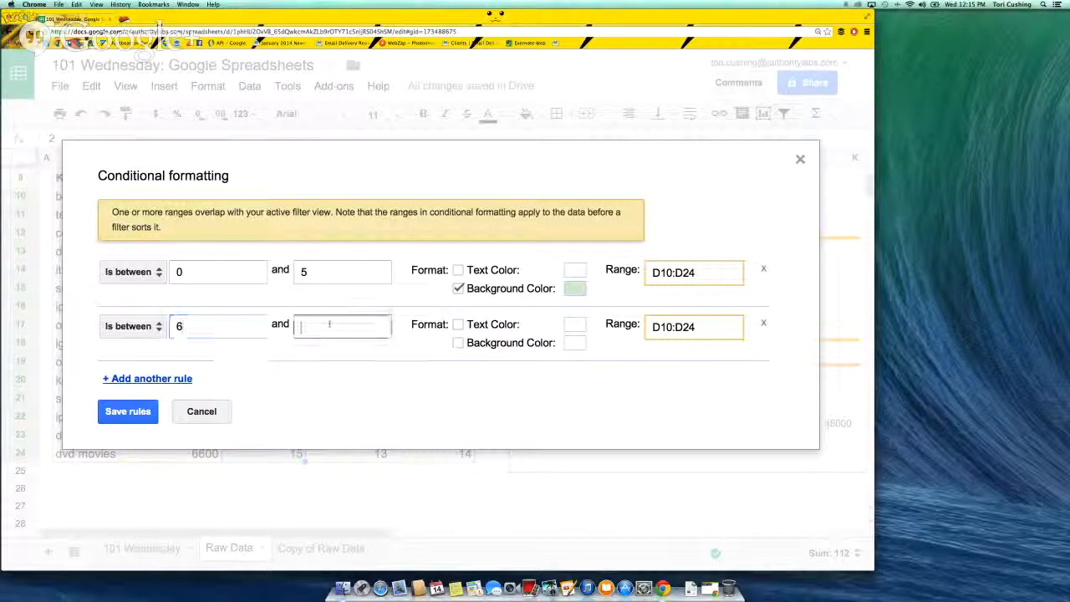
pyautogui.write('10')
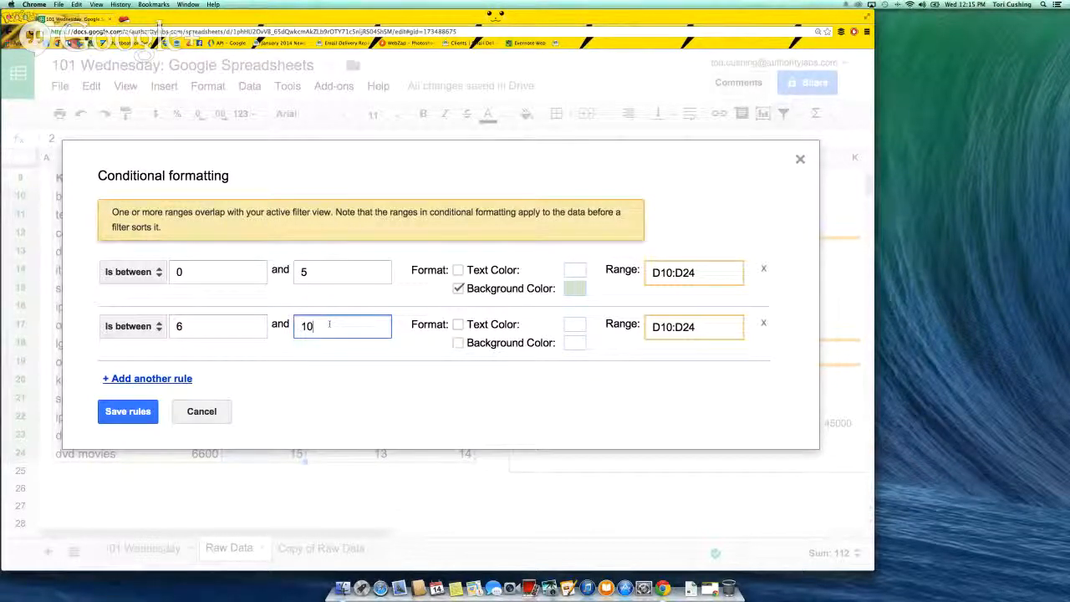
# Give the 6 to 10 rule a light yellow background color
pyautogui.click(458, 343)
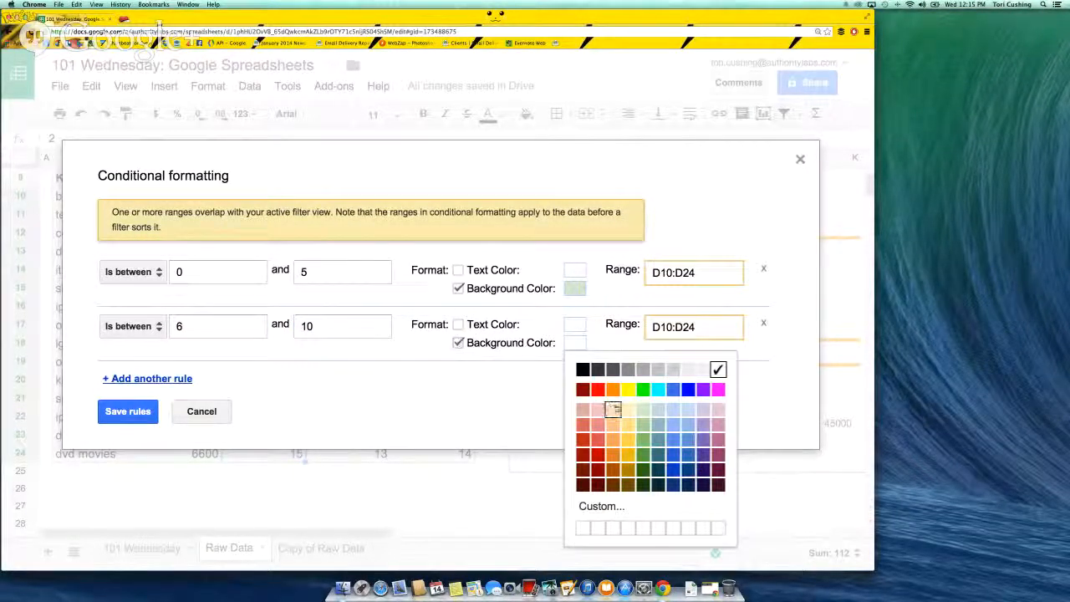
pyautogui.click(627, 423)
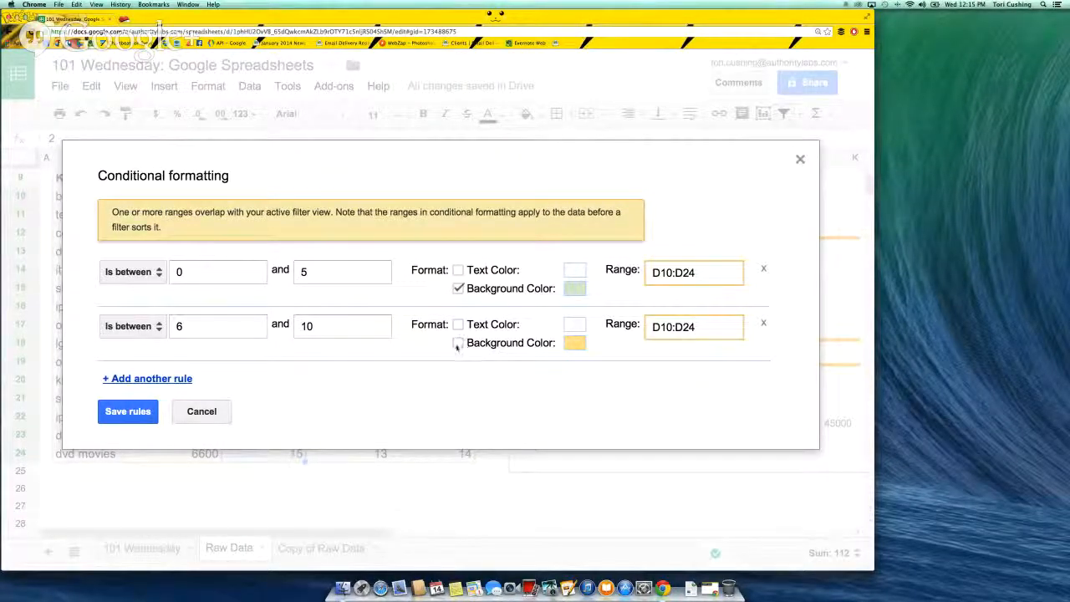
pyautogui.click(457, 344)
pyautogui.click(575, 344)
pyautogui.click(574, 344)
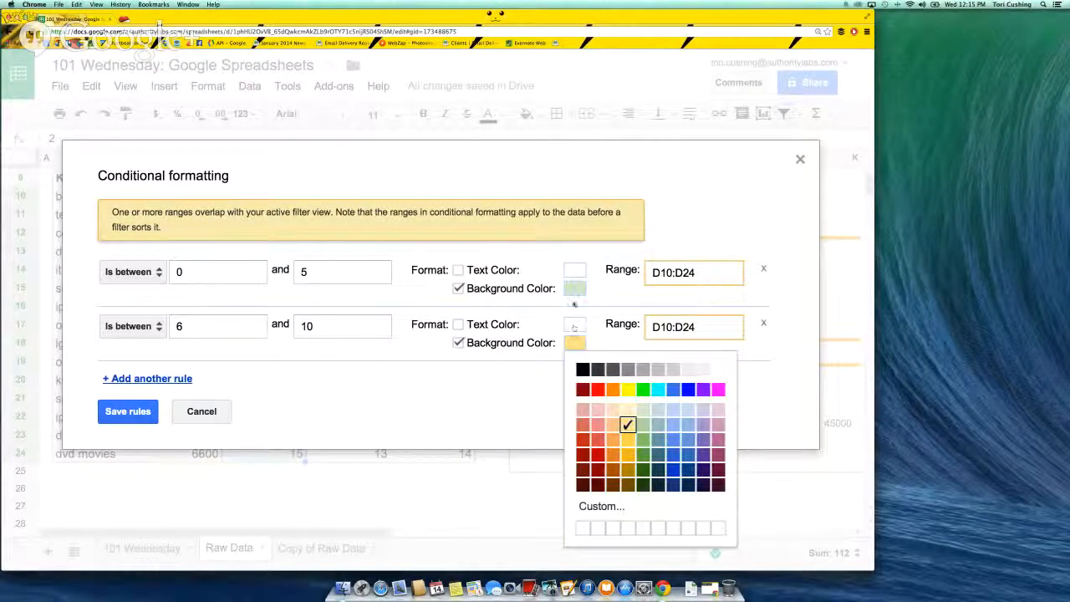
pyautogui.click(627, 423)
pyautogui.click(576, 292)
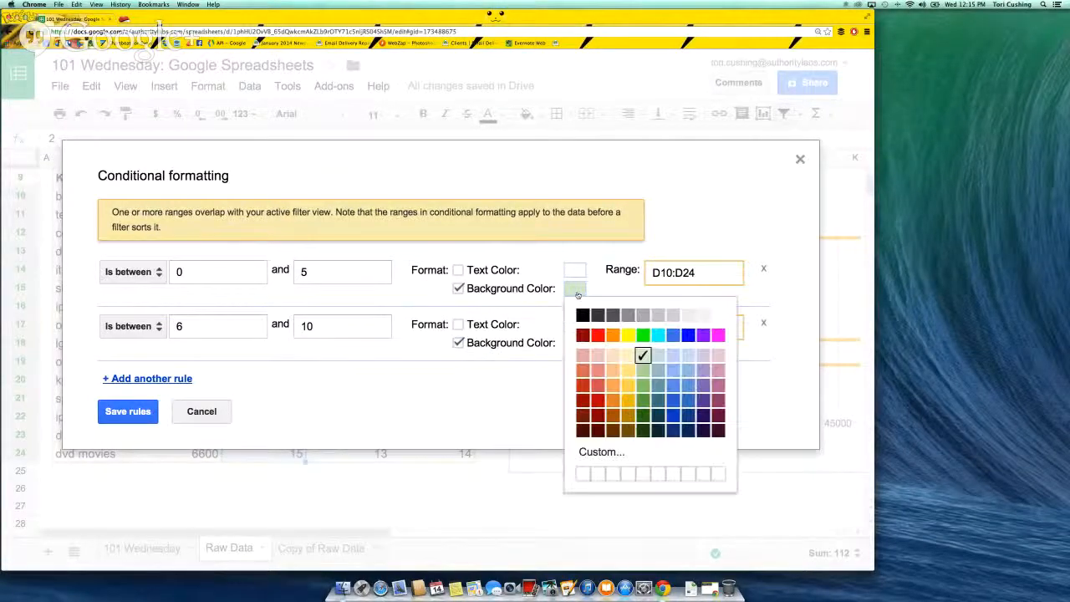
# Add a third conditional formatting rule for D10:D24 covering values between 11 and 20
pyautogui.click(155, 378)
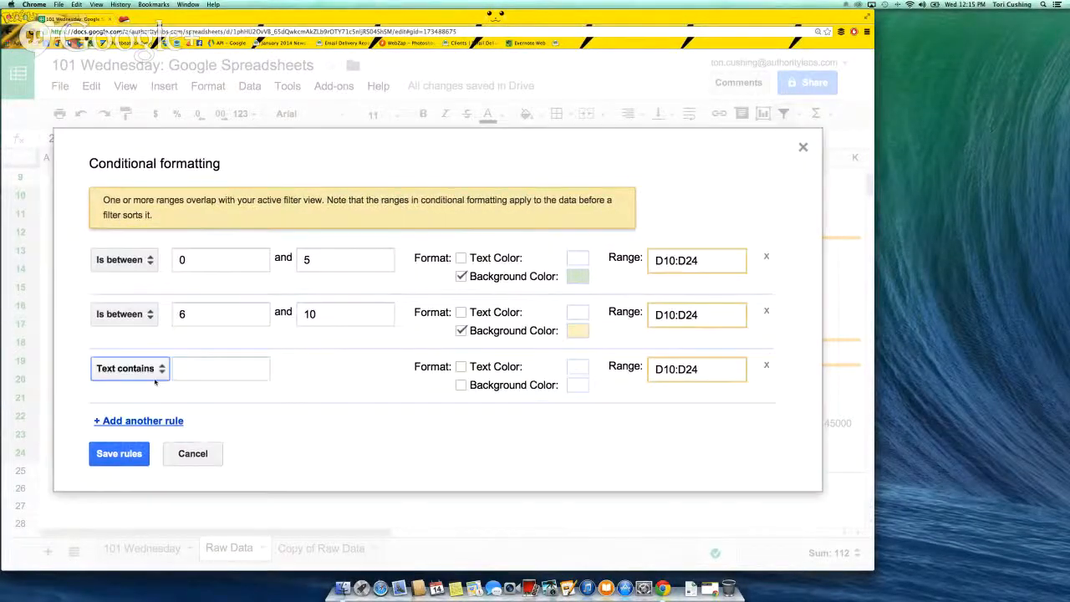
pyautogui.click(154, 372)
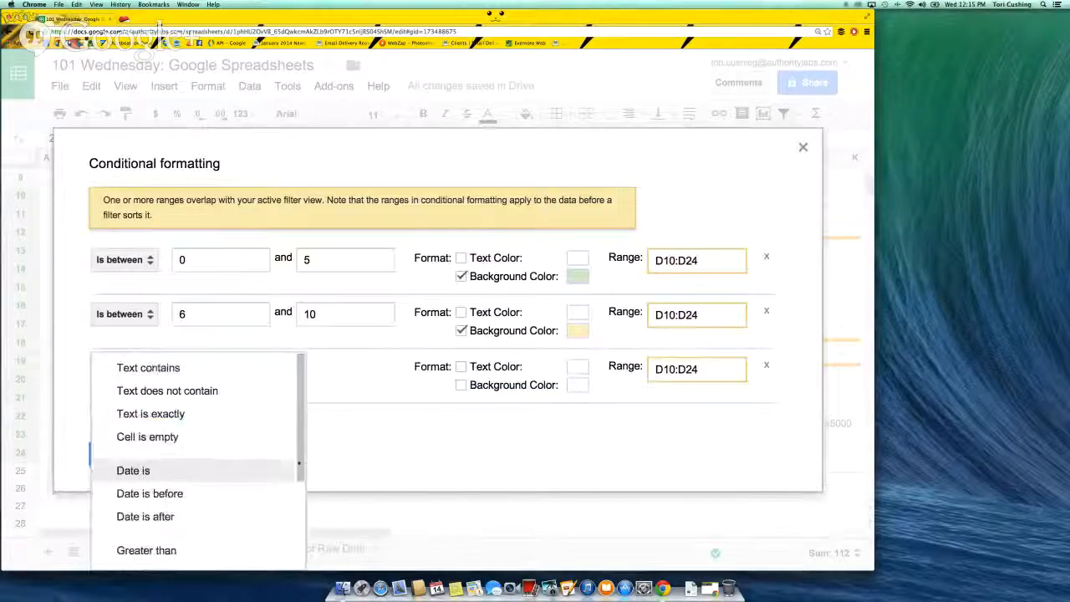
pyautogui.moveTo(299, 463); pyautogui.dragTo(293, 535)
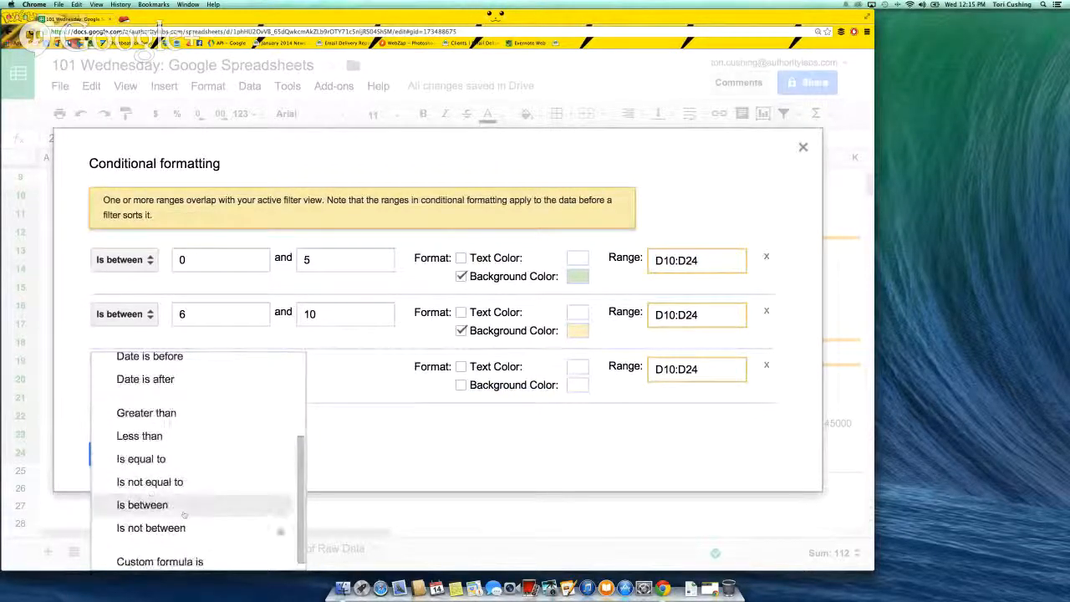
pyautogui.click(222, 508)
pyautogui.click(217, 368)
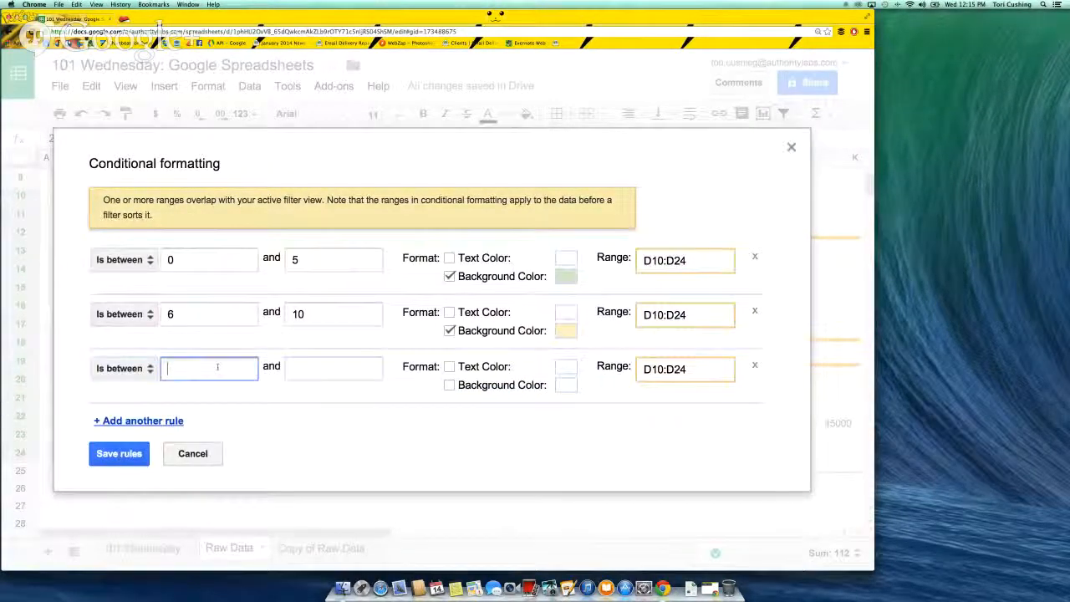
pyautogui.write('11')
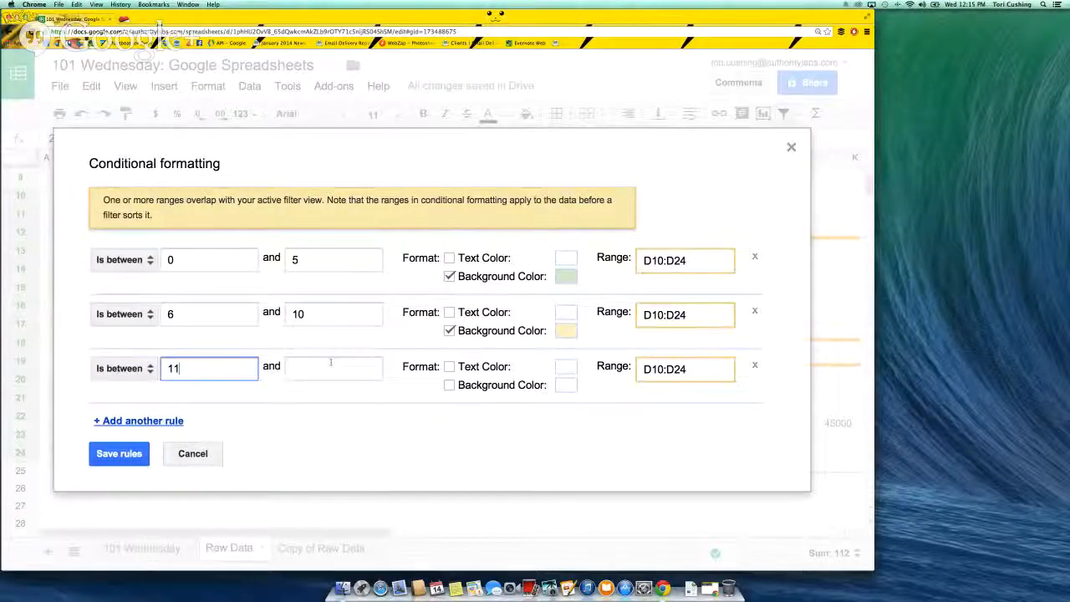
pyautogui.click(331, 364)
pyautogui.write('20')
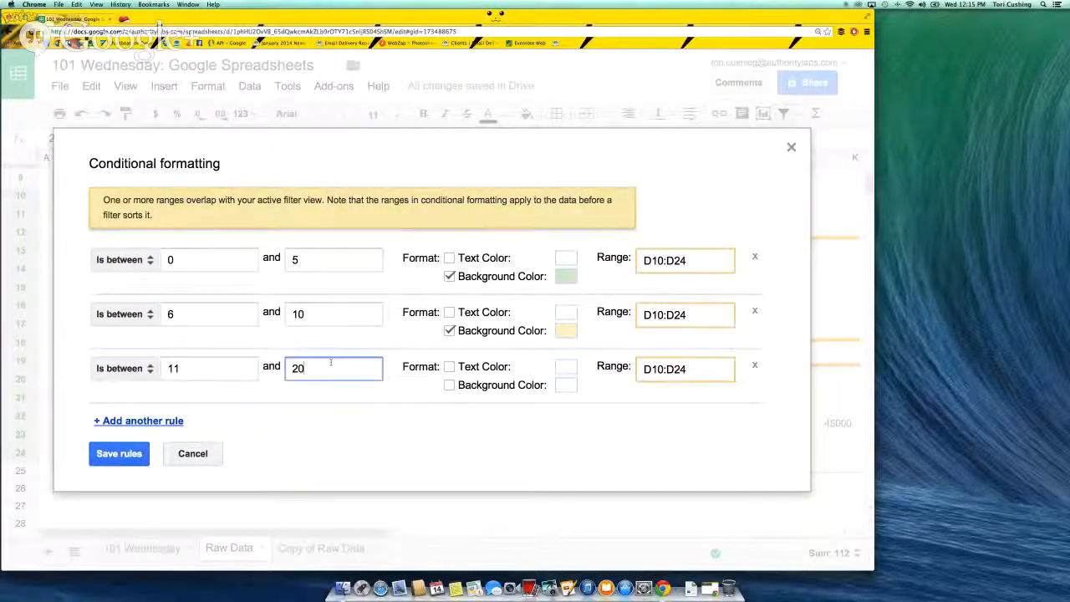
# Give the 11 to 20 rule a light red background color and save the three conditional formatting rules
pyautogui.click(451, 386)
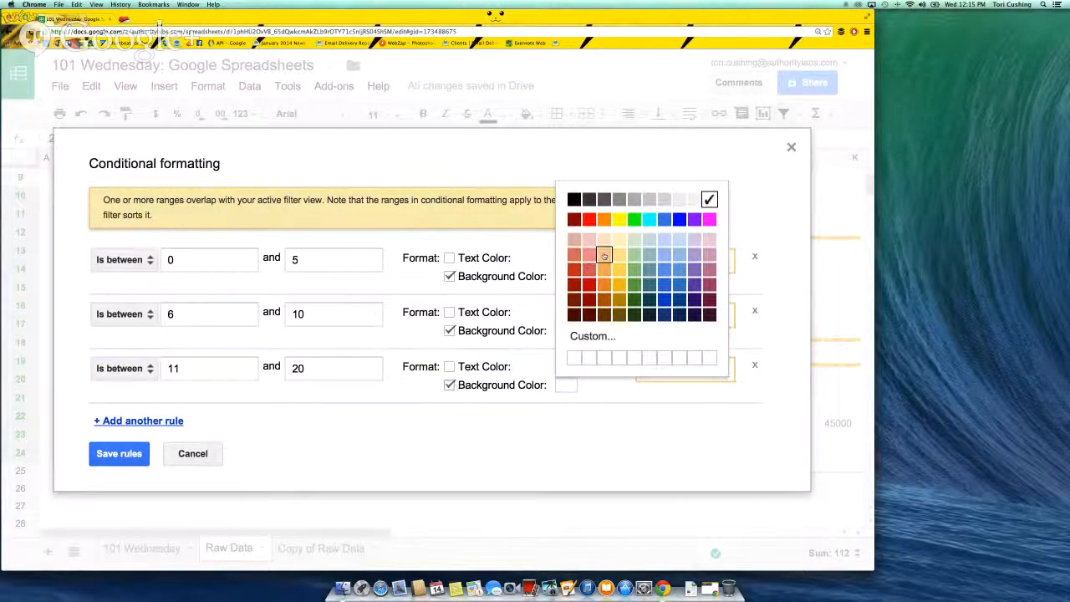
pyautogui.click(574, 240)
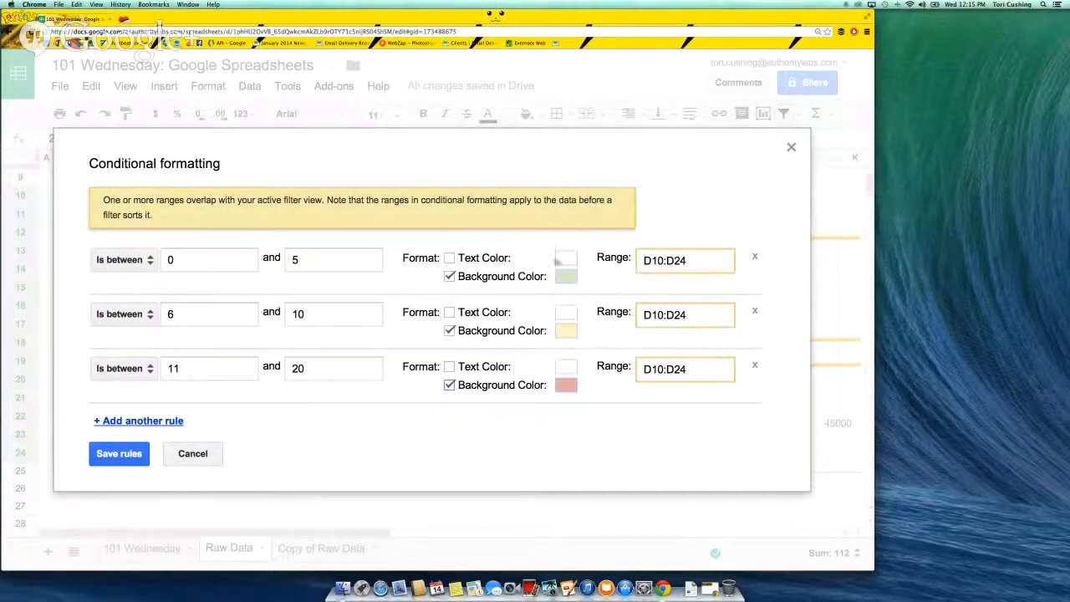
pyautogui.click(472, 421)
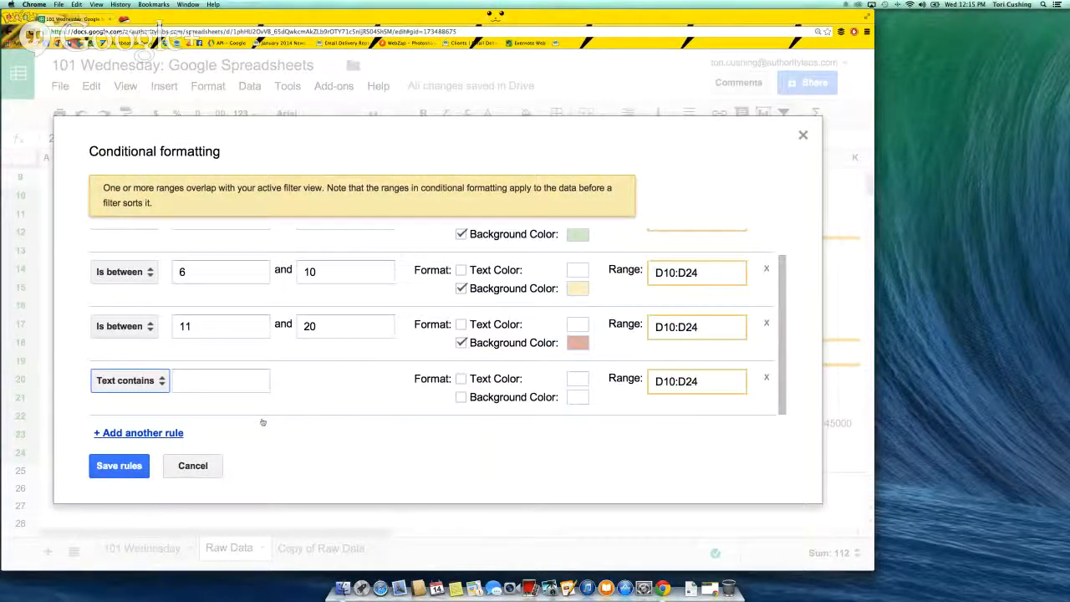
pyautogui.click(765, 377)
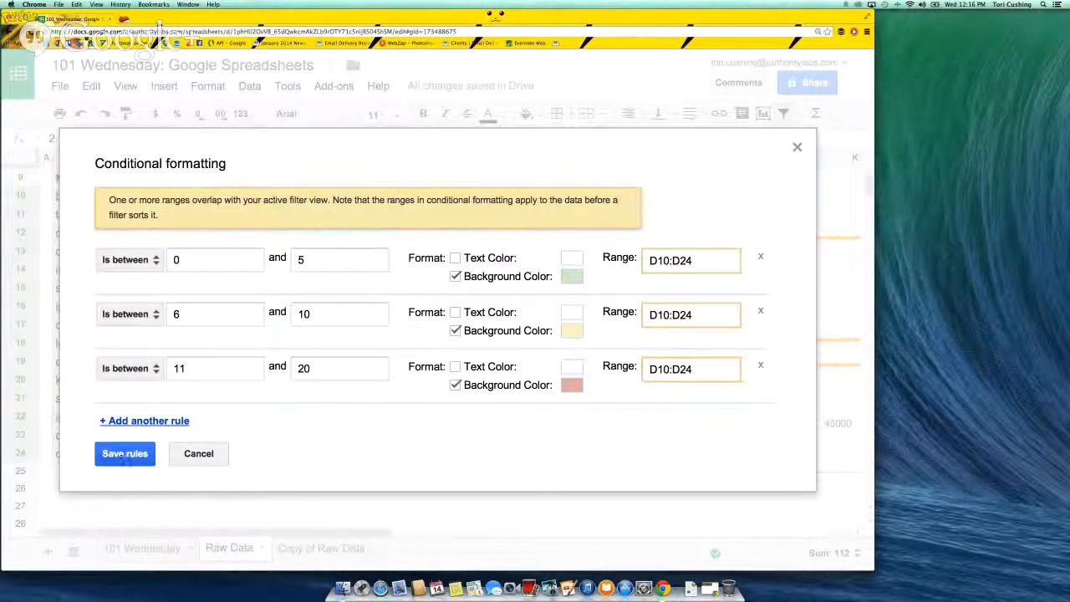
pyautogui.click(122, 454)
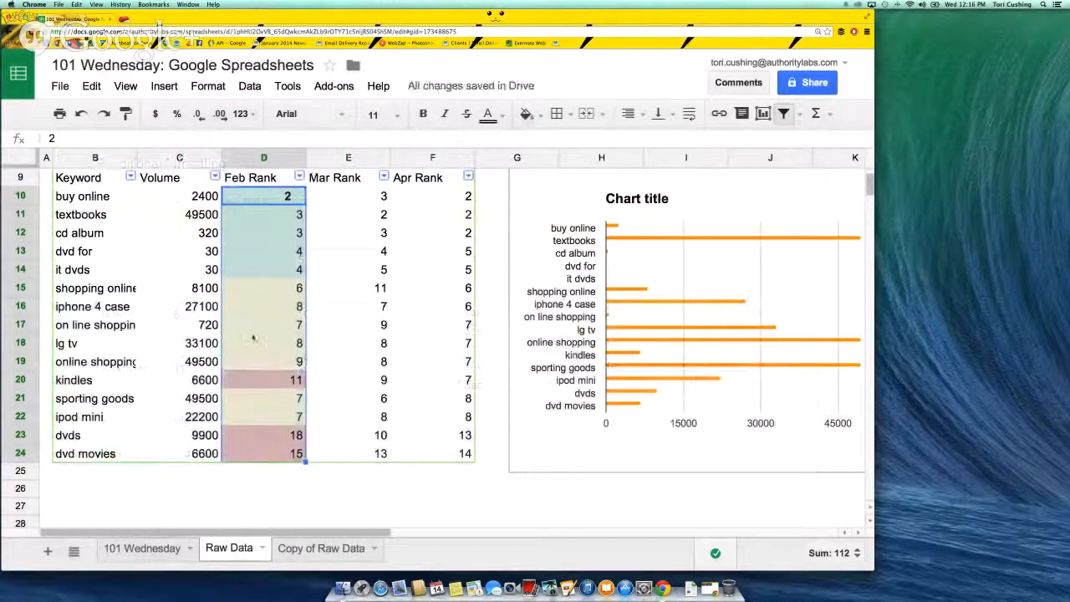
pyautogui.click(255, 326)
pyautogui.click(296, 233)
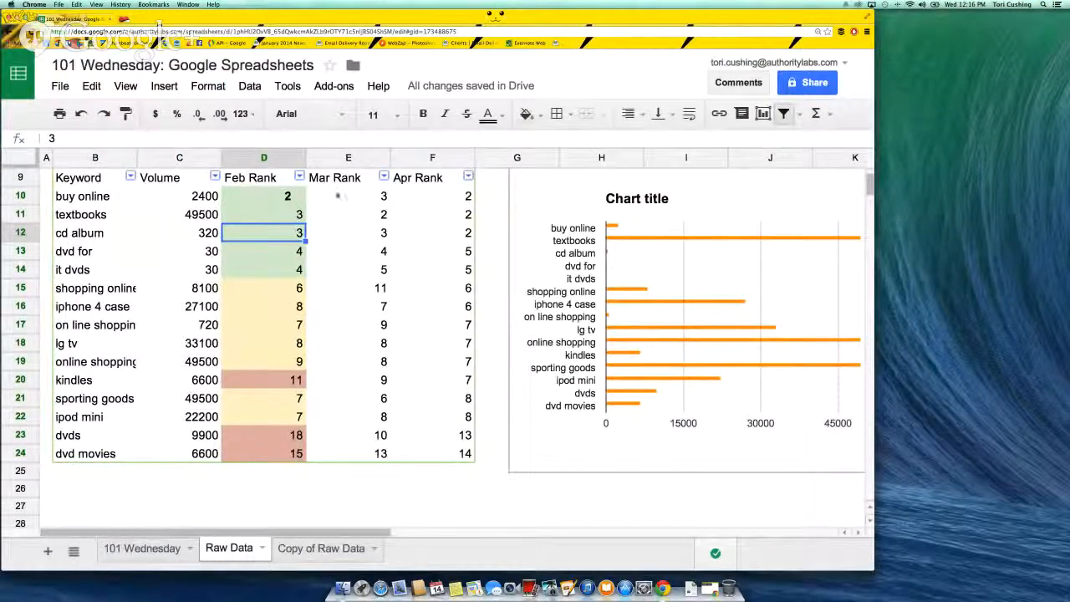
# Copy the Feb Rank formatting in D10:D24 onto the Mar Rank and Apr Rank values using Paint format
pyautogui.moveTo(284, 196); pyautogui.dragTo(248, 459)
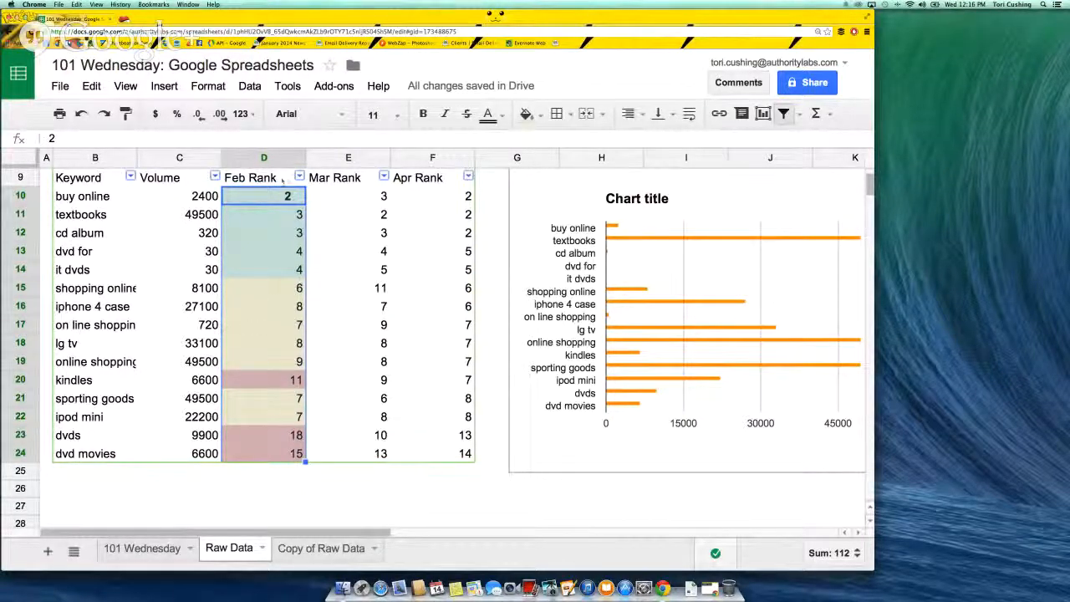
pyautogui.click(125, 116)
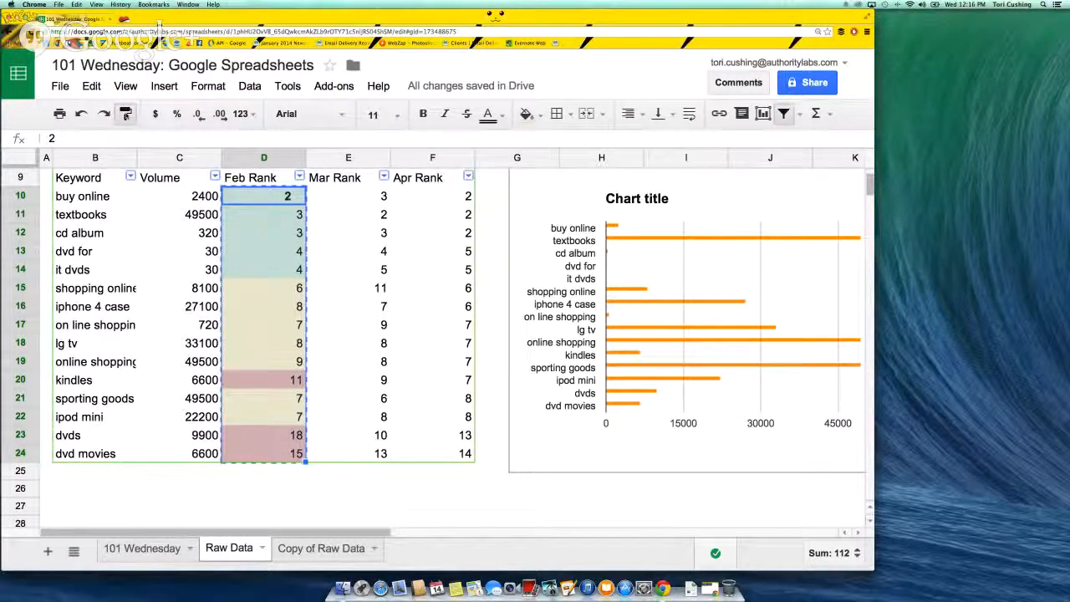
pyautogui.click(332, 198)
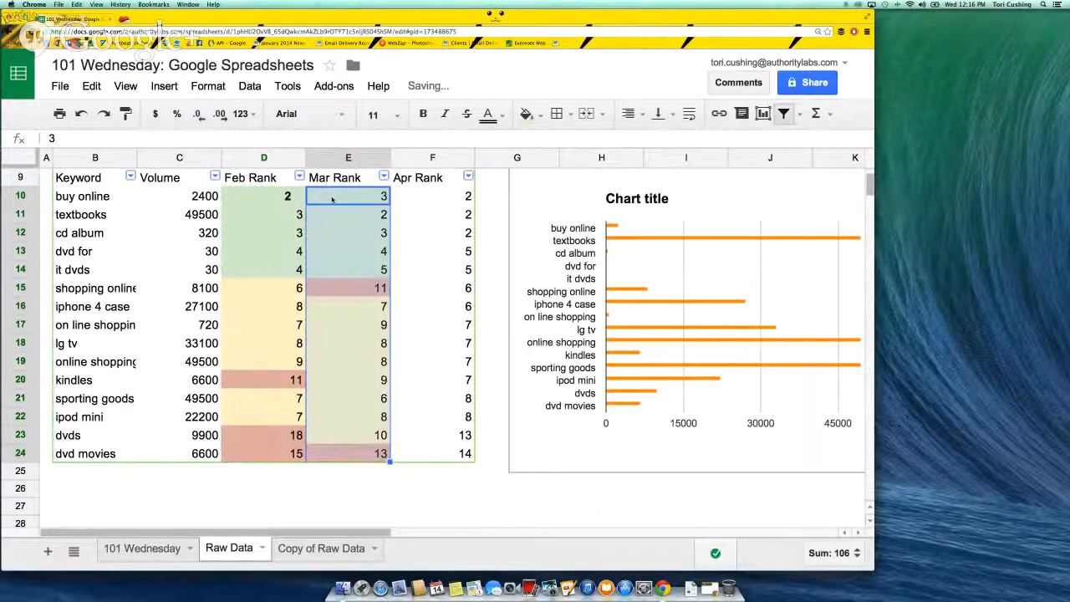
pyautogui.click(126, 115)
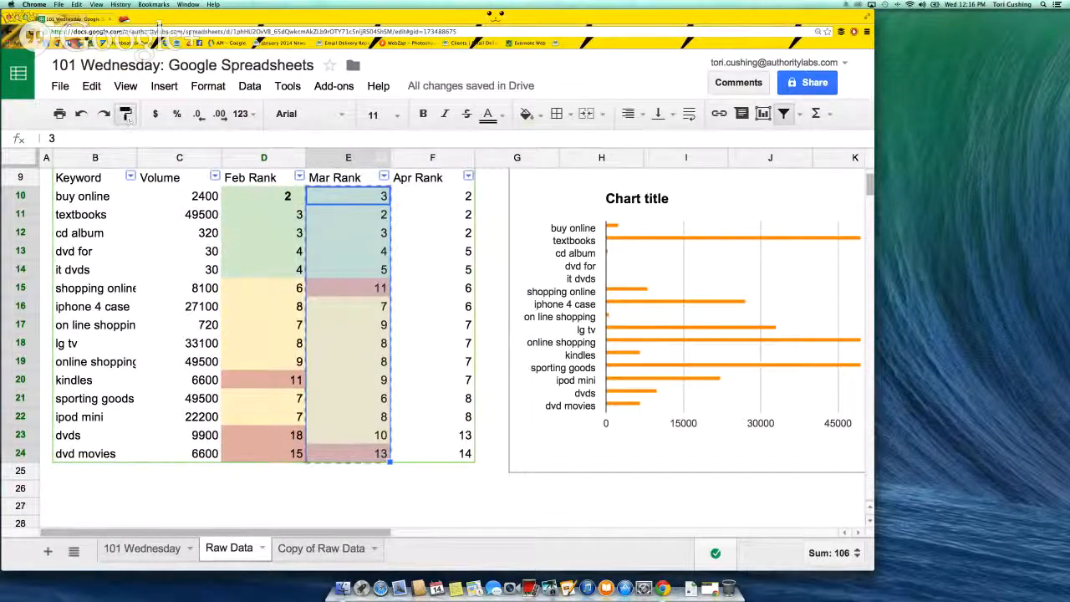
pyautogui.click(430, 198)
pyautogui.click(366, 247)
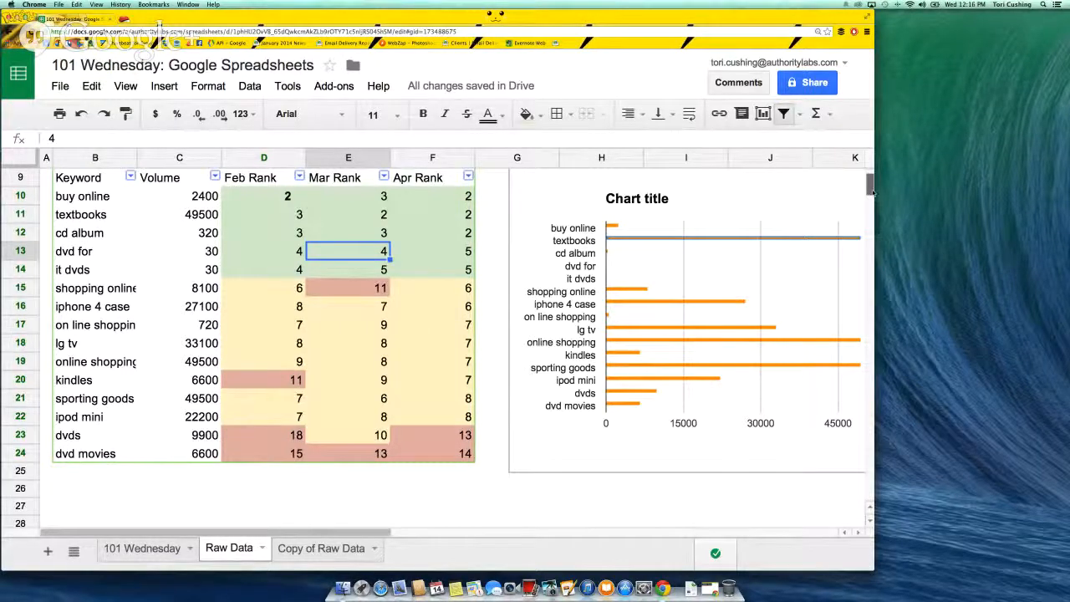
# Apply orange borders to all cells of the keyword table in B9:F24
pyautogui.scroll(4, 869, 190)
pyautogui.scroll(-2, 869, 191)
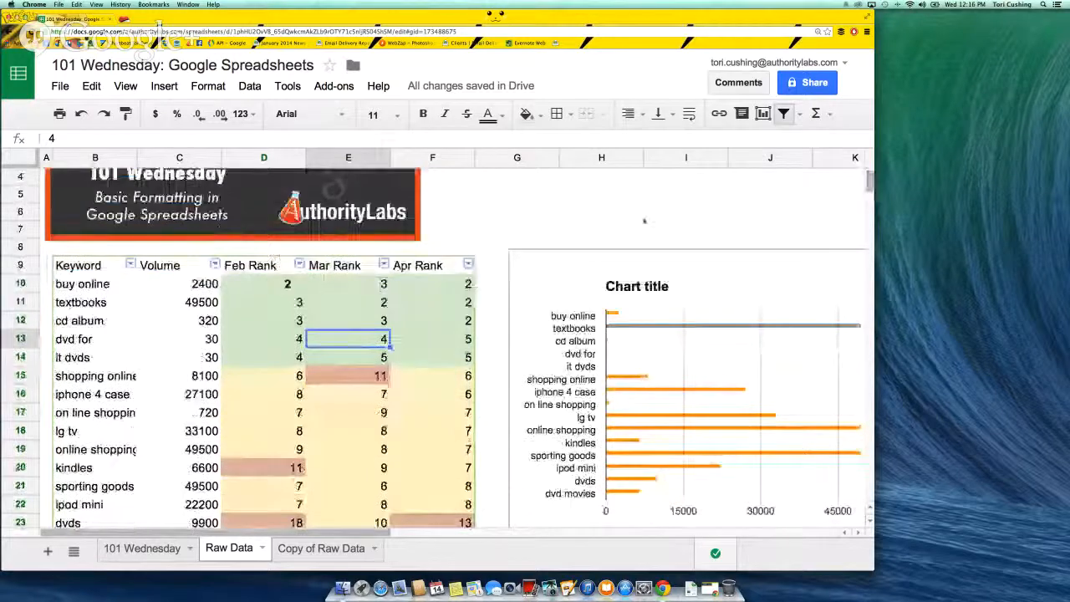
pyautogui.moveTo(62, 266); pyautogui.dragTo(406, 470)
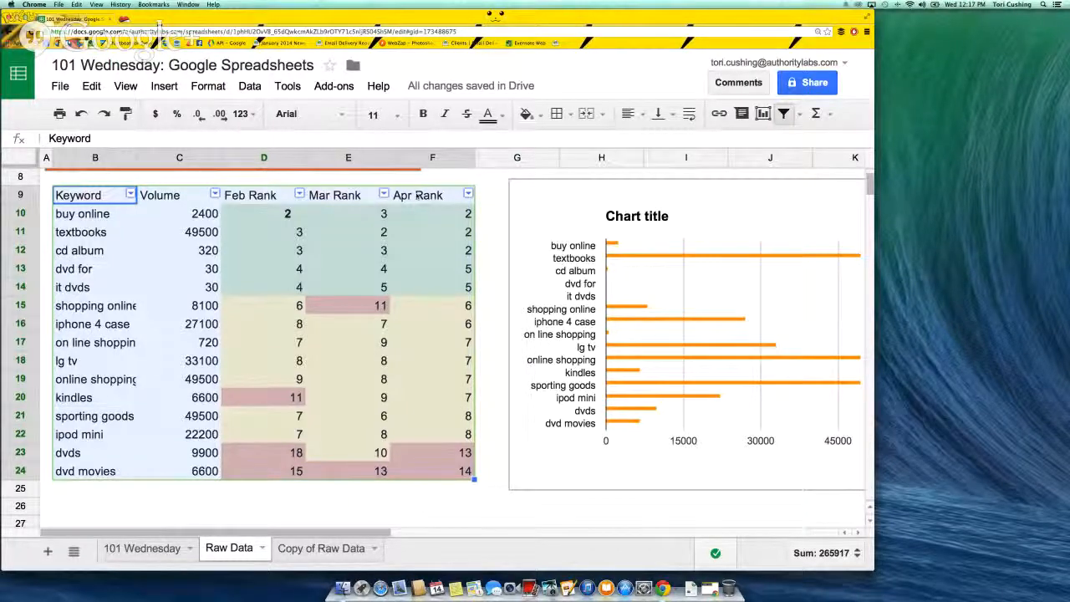
pyautogui.click(489, 122)
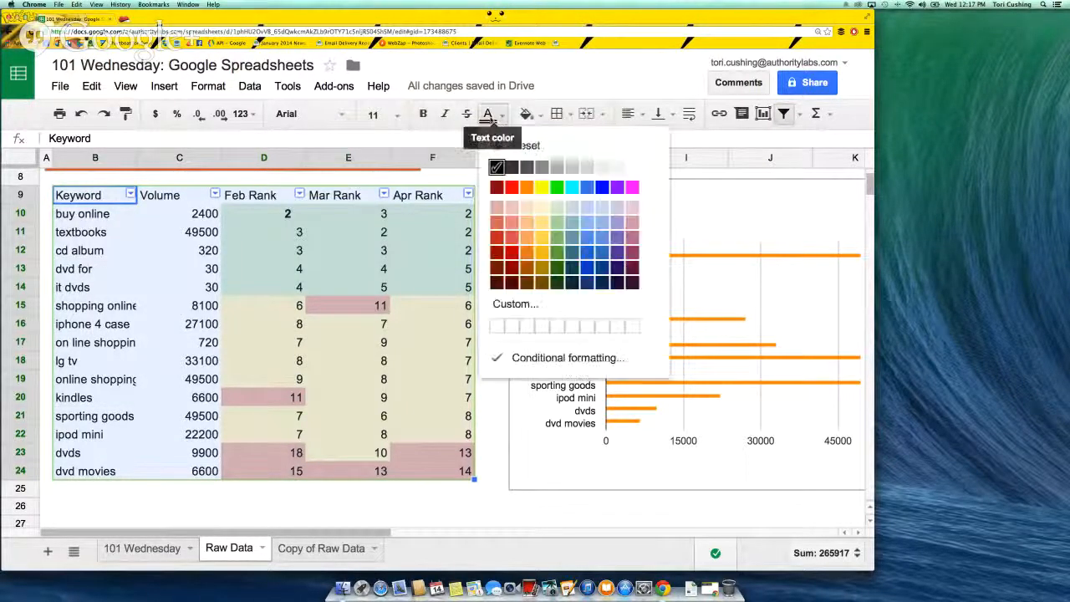
pyautogui.click(563, 124)
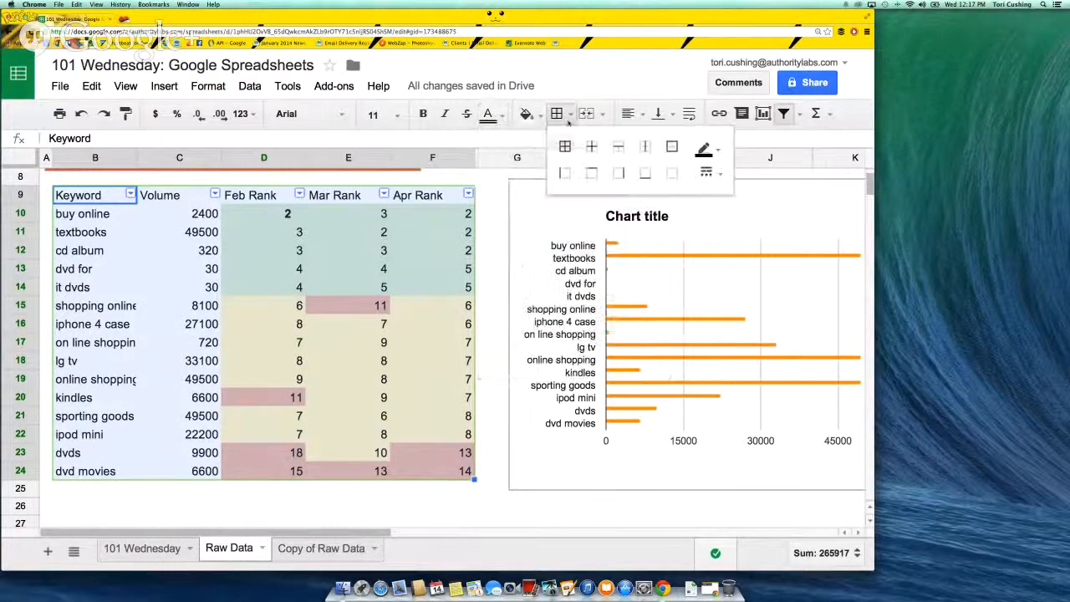
pyautogui.click(713, 155)
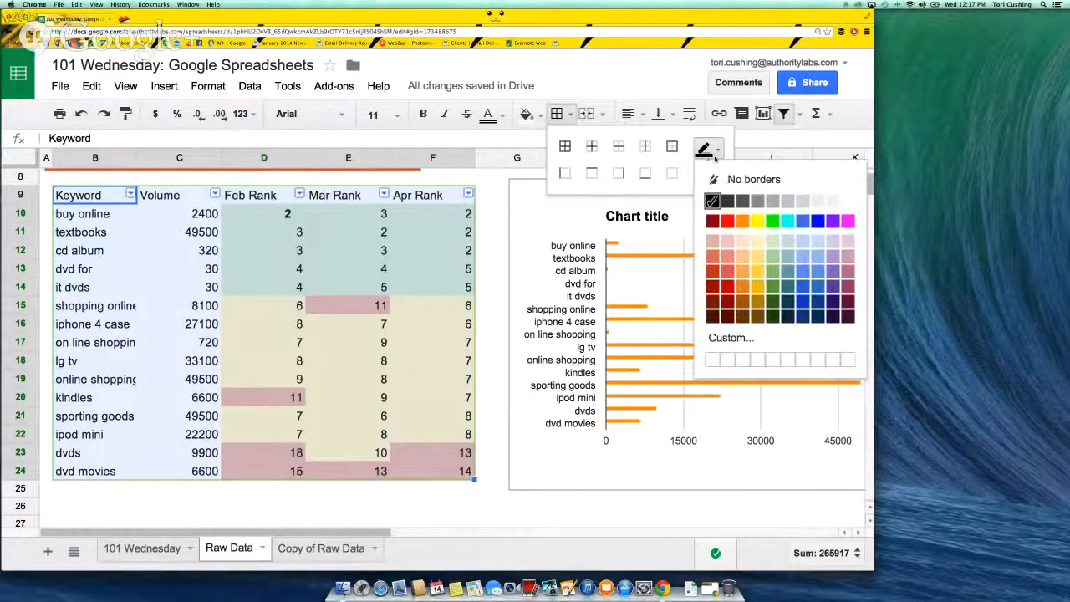
pyautogui.click(557, 112)
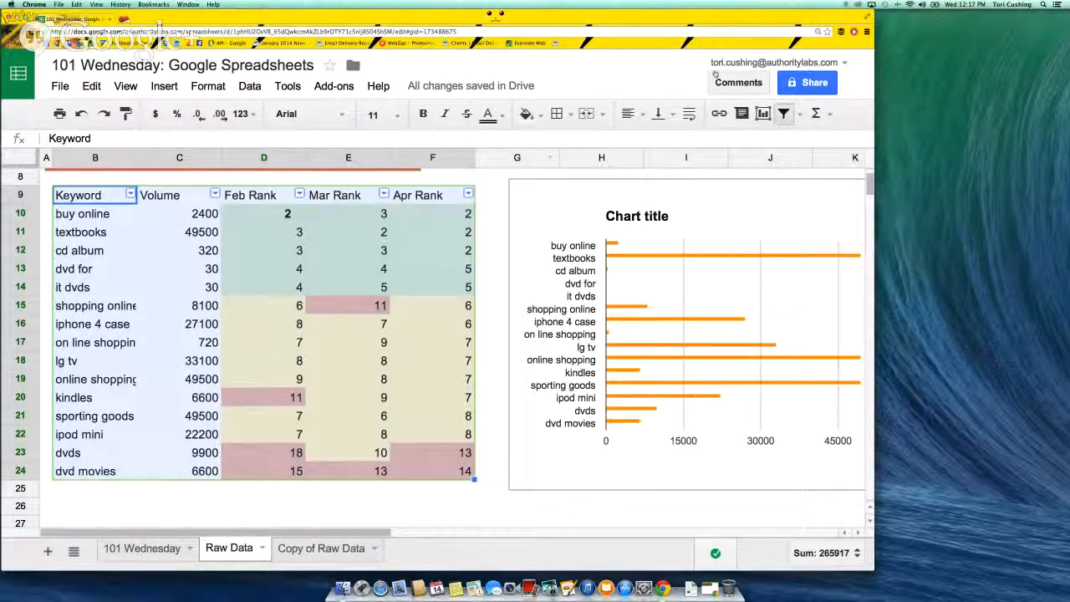
pyautogui.click(572, 114)
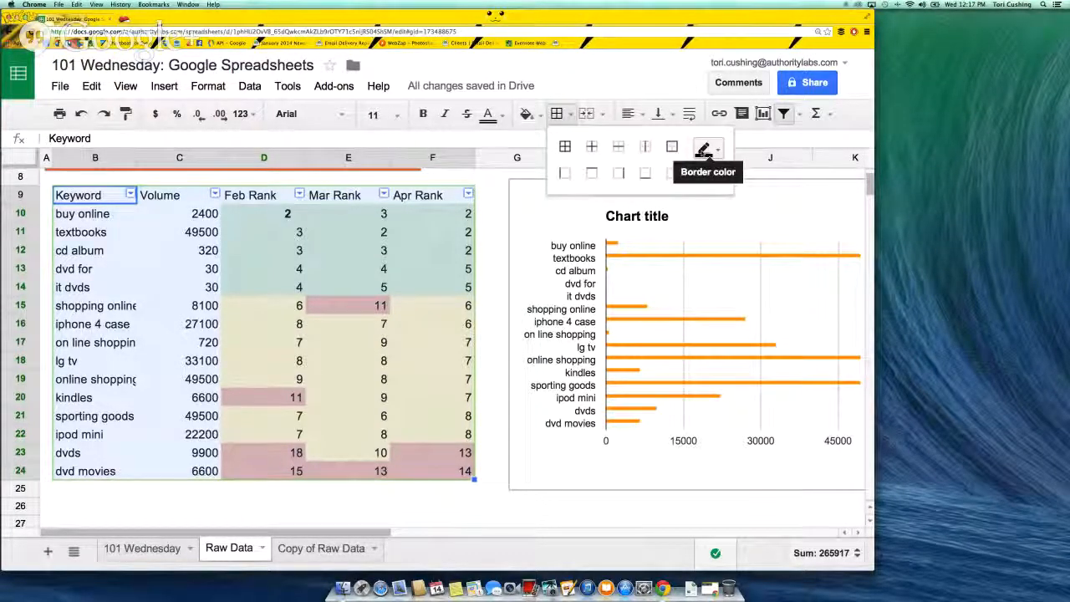
pyautogui.click(703, 147)
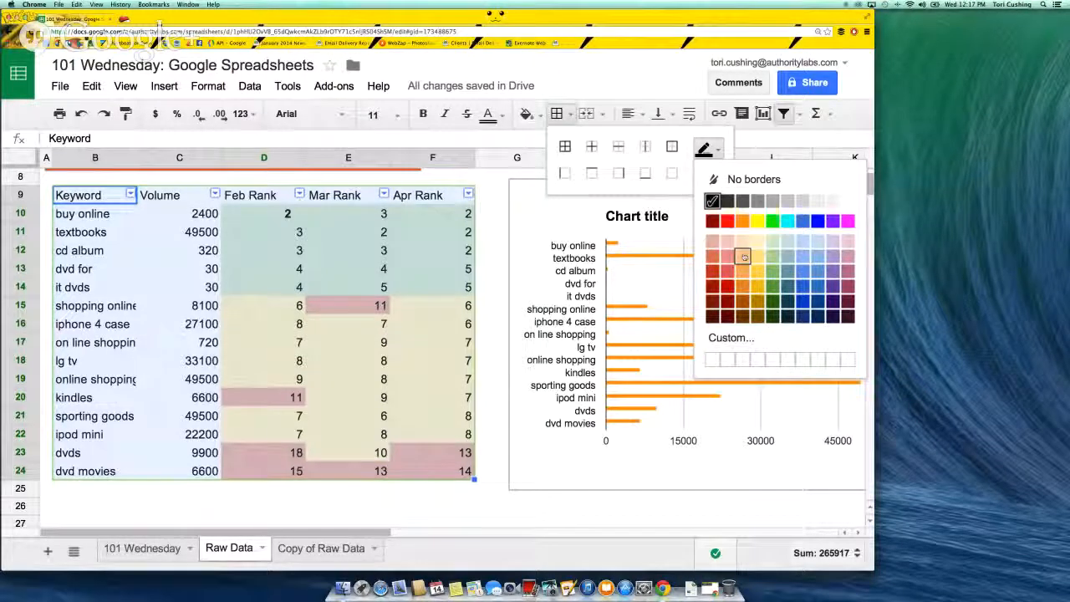
pyautogui.click(742, 282)
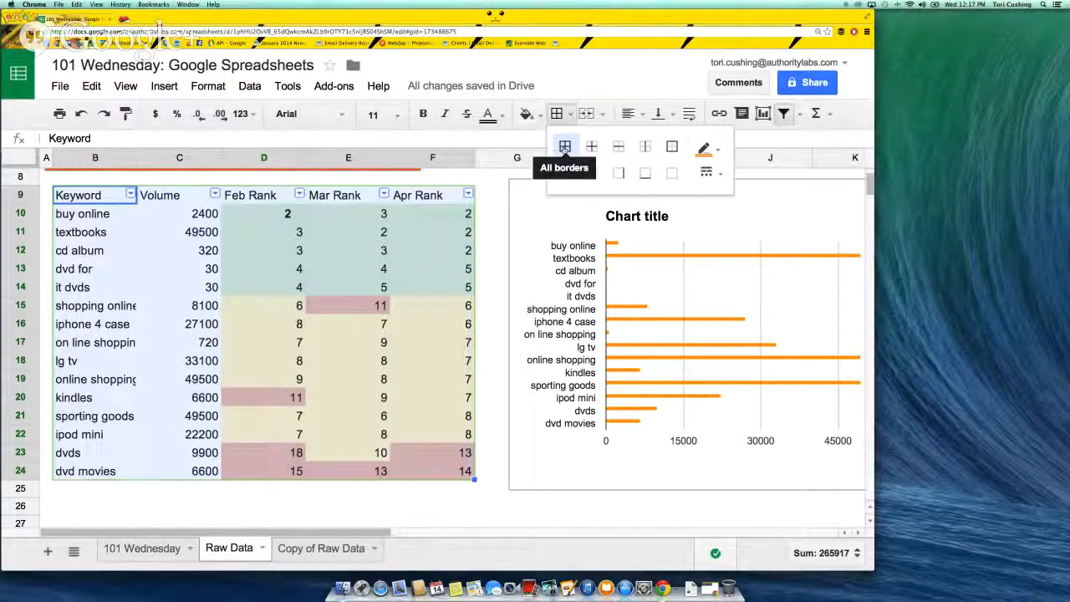
pyautogui.click(564, 146)
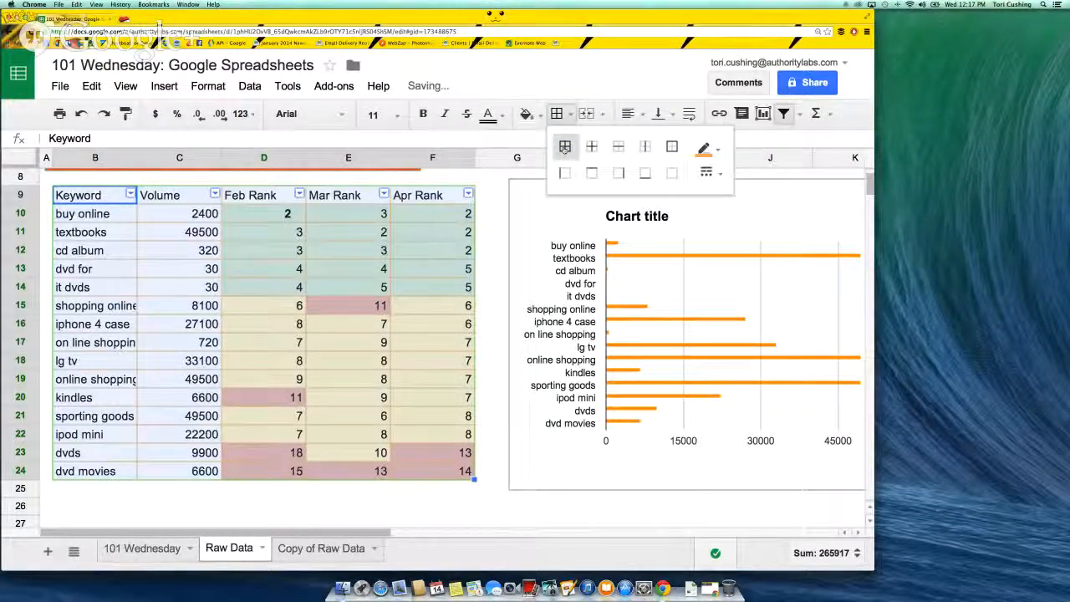
# Fill the table's header row, from Keyword to Apr Rank, with an orange background
pyautogui.click(416, 198)
pyautogui.moveTo(415, 197); pyautogui.dragTo(86, 195)
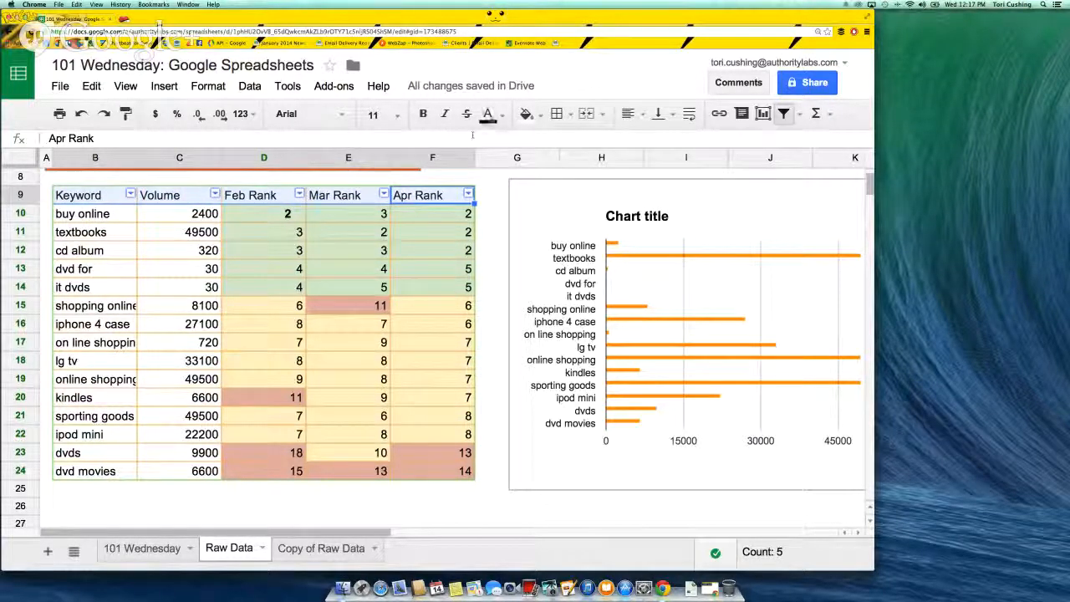
pyautogui.click(527, 114)
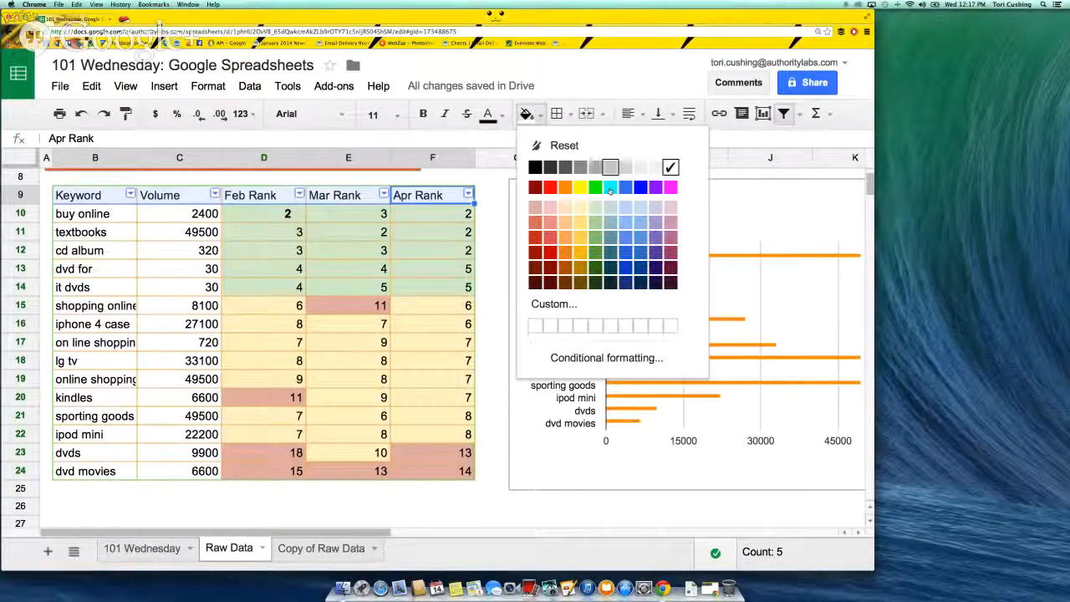
pyautogui.click(565, 187)
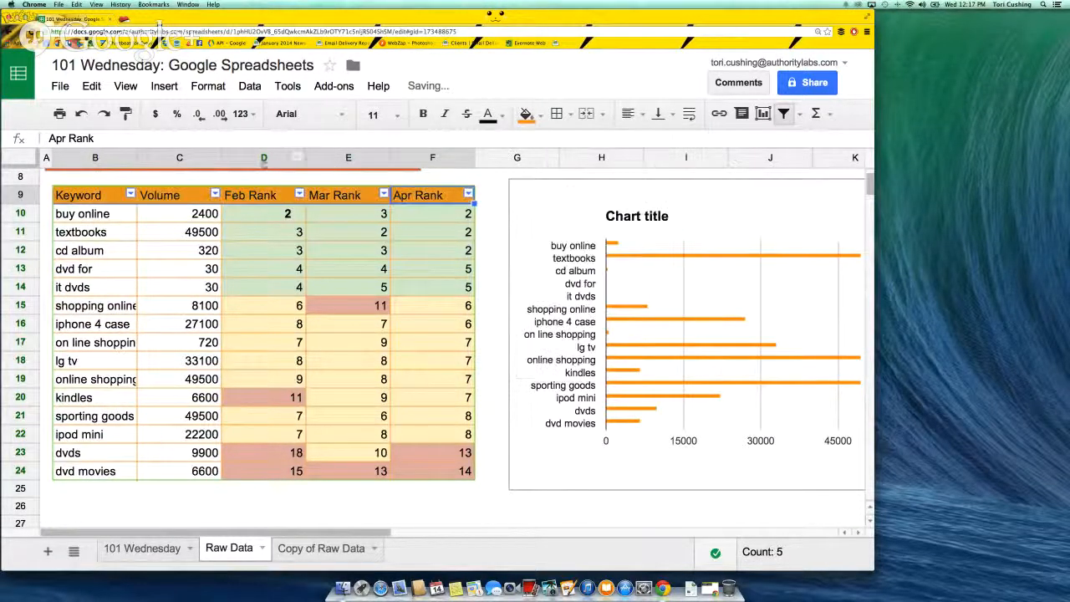
# Make the header row text bold and white
pyautogui.click(423, 114)
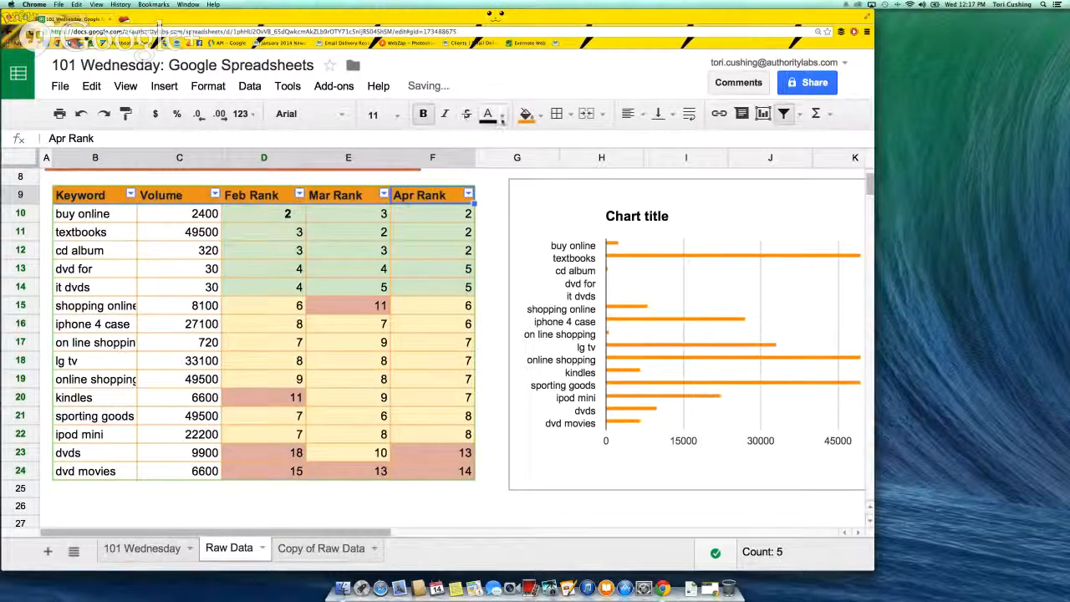
pyautogui.click(488, 115)
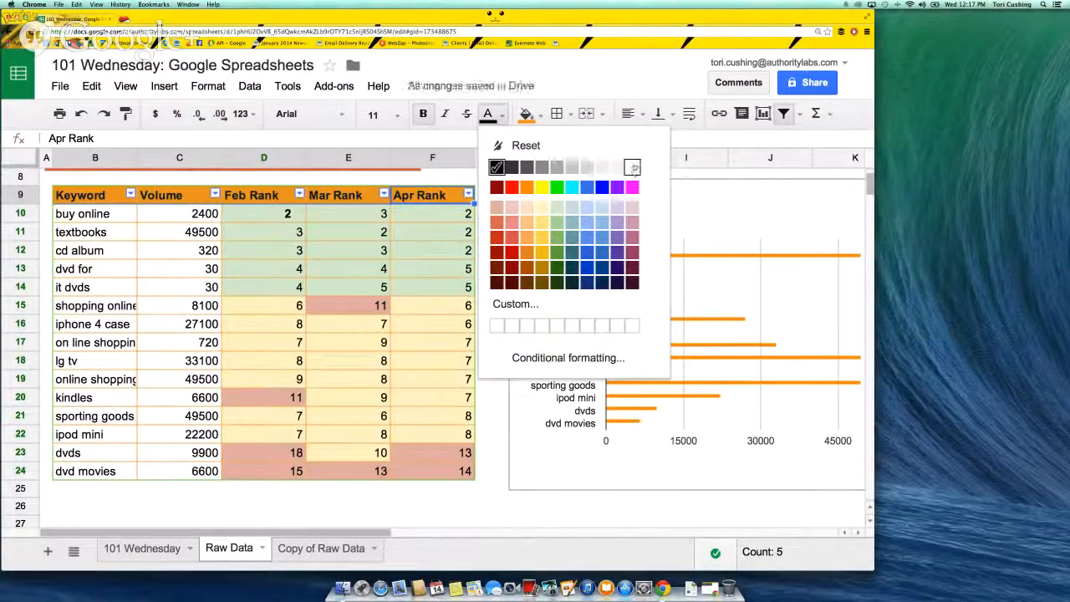
pyautogui.press('Escape')
pyautogui.click(269, 286)
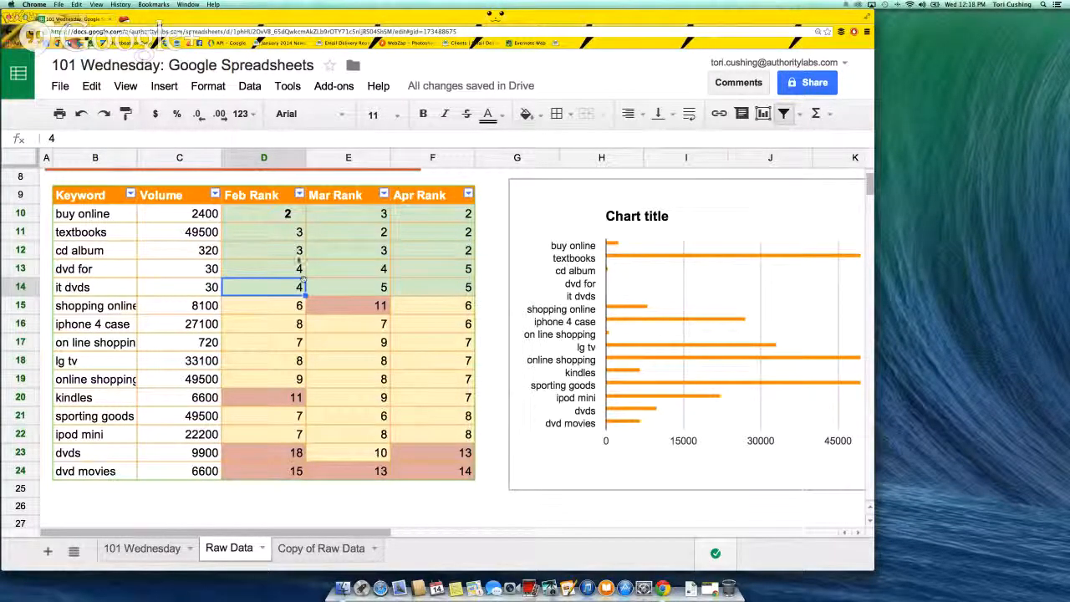
pyautogui.click(360, 269)
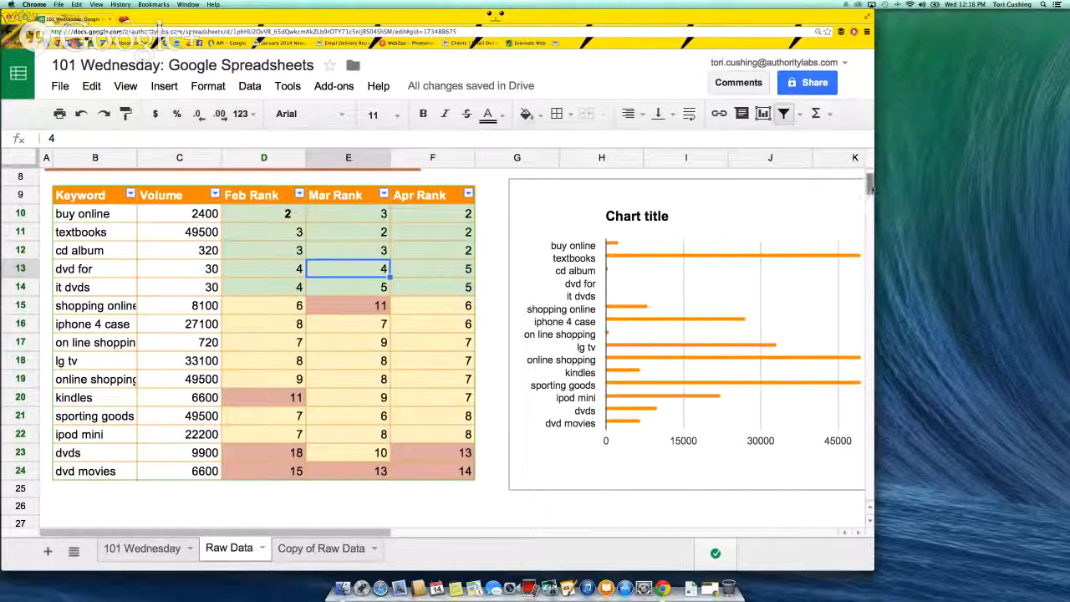
pyautogui.moveTo(869, 190); pyautogui.dragTo(869, 187)
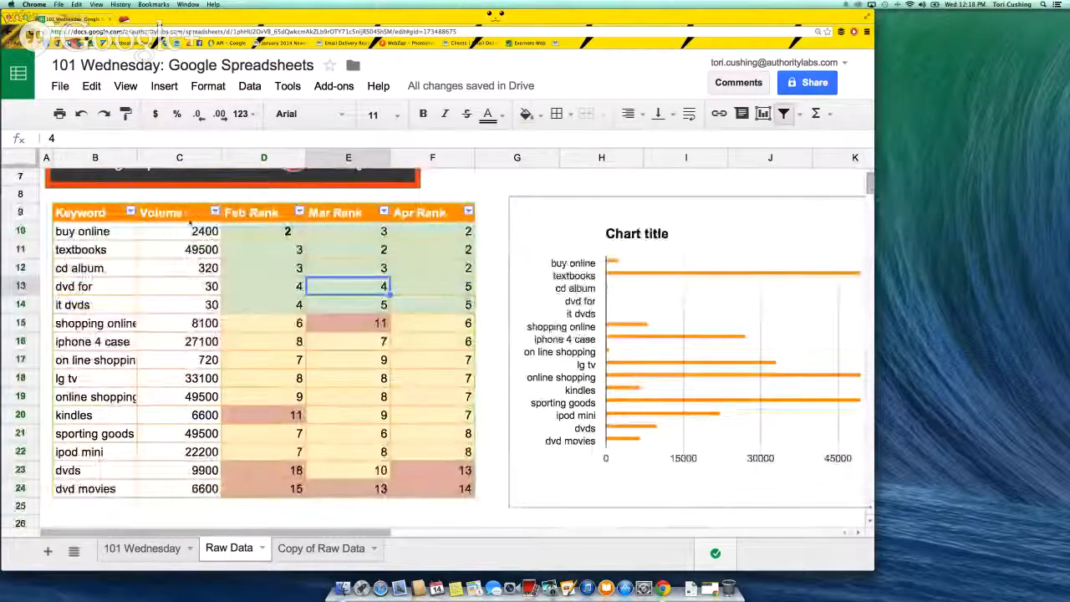
# Insert a combo chart with columns and a line from the Keyword, Volume and Feb Rank data in B9:D24
pyautogui.moveTo(98, 214); pyautogui.dragTo(242, 490)
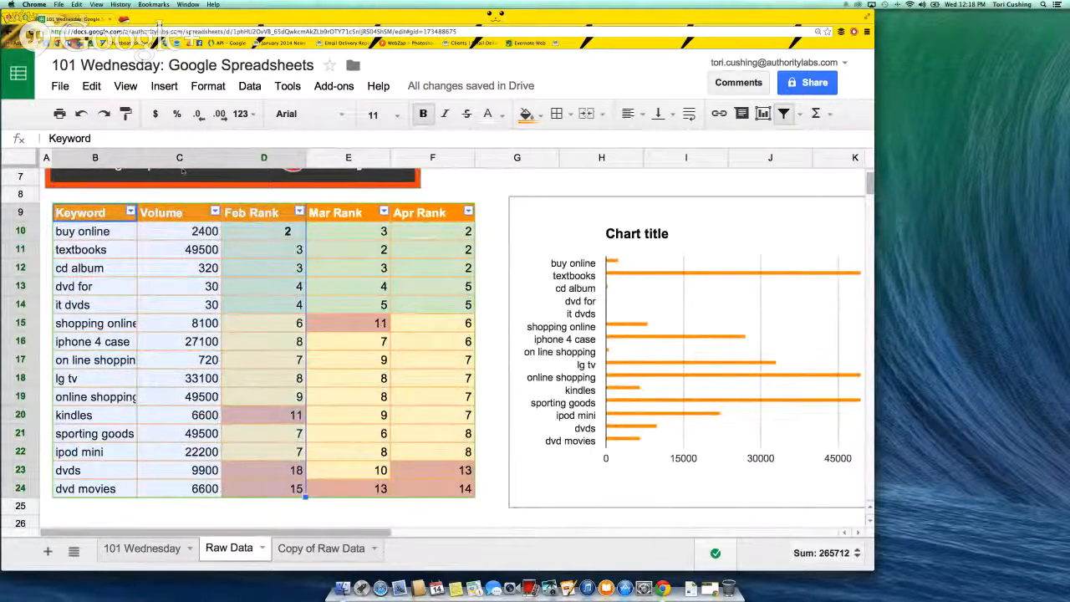
pyautogui.click(159, 86)
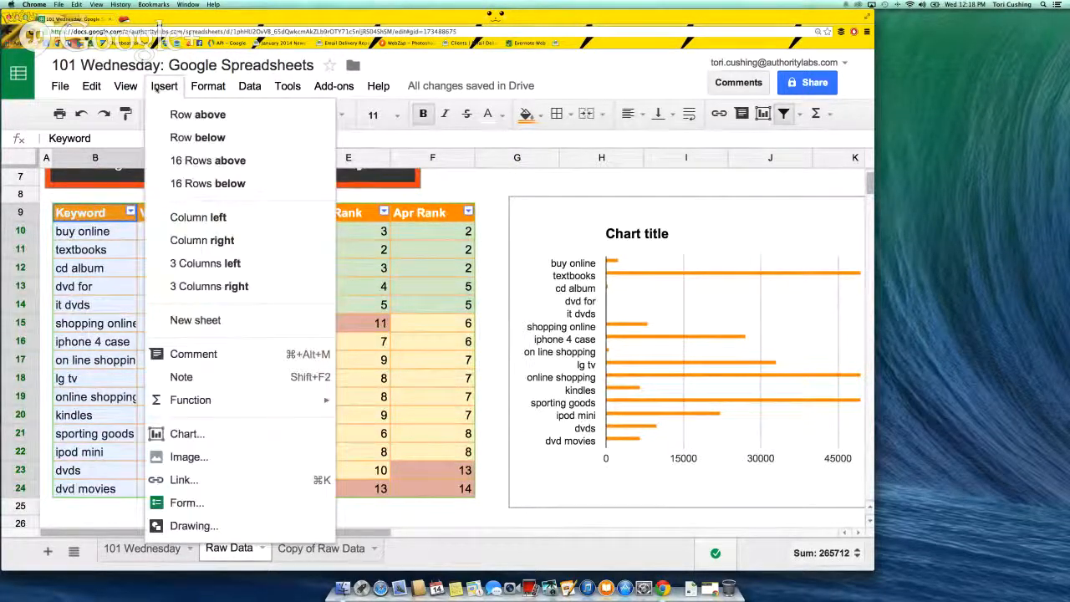
pyautogui.click(184, 434)
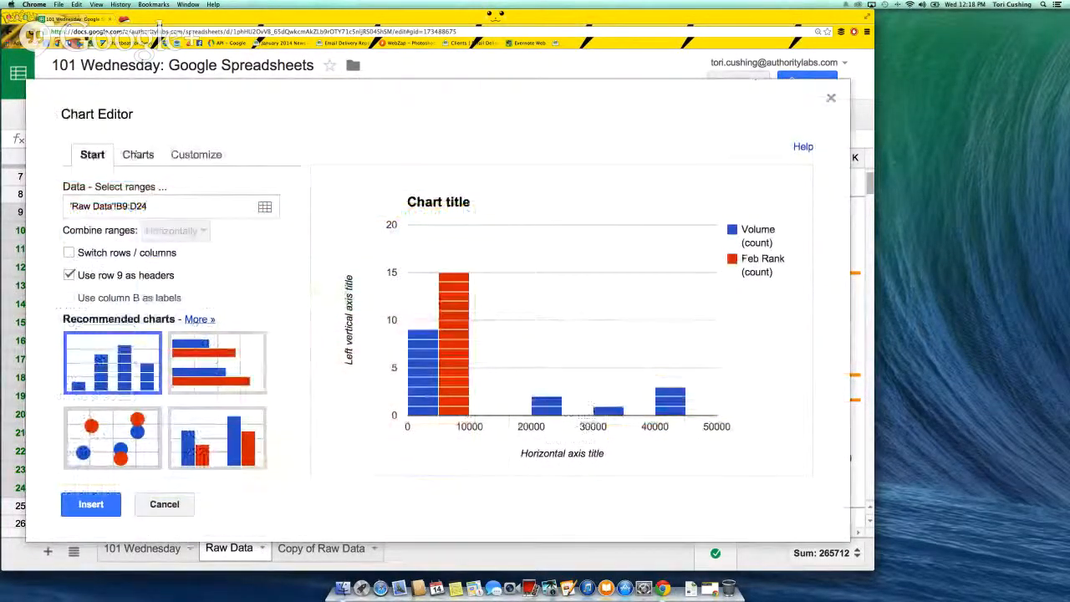
pyautogui.click(136, 155)
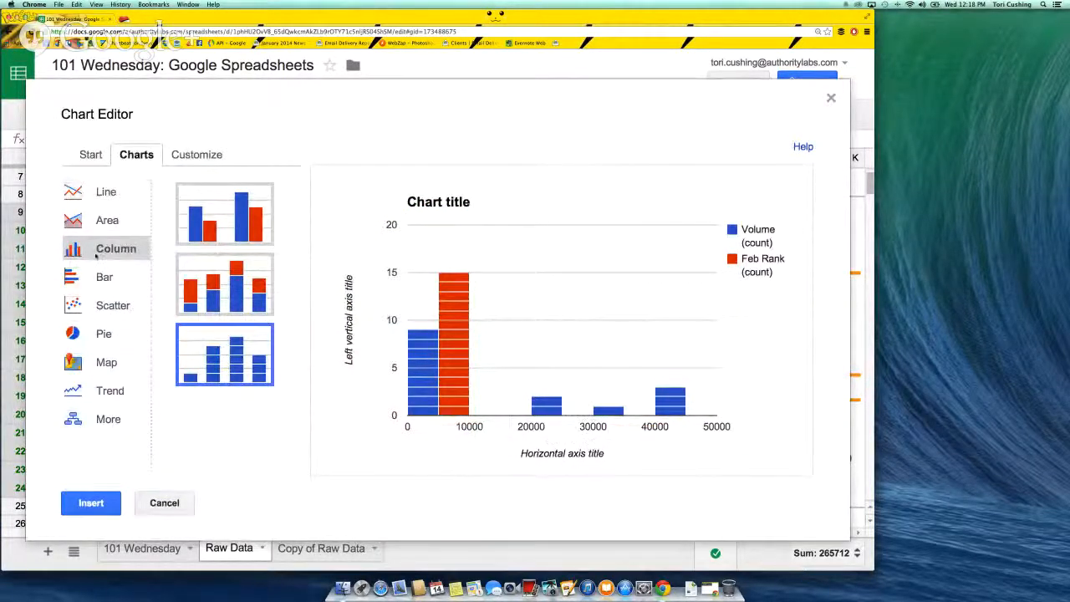
pyautogui.click(97, 192)
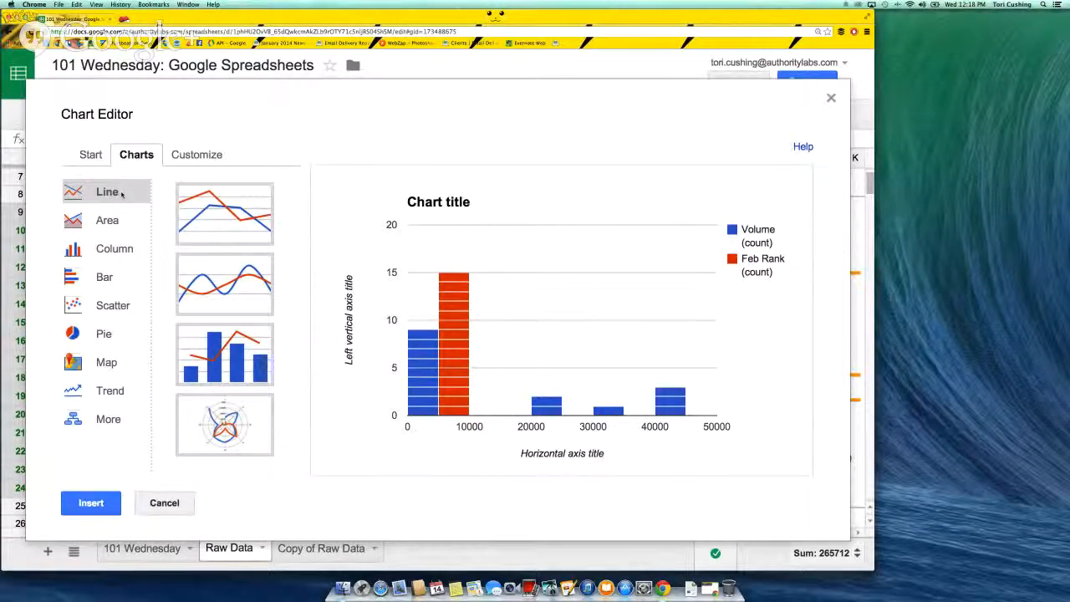
pyautogui.click(199, 368)
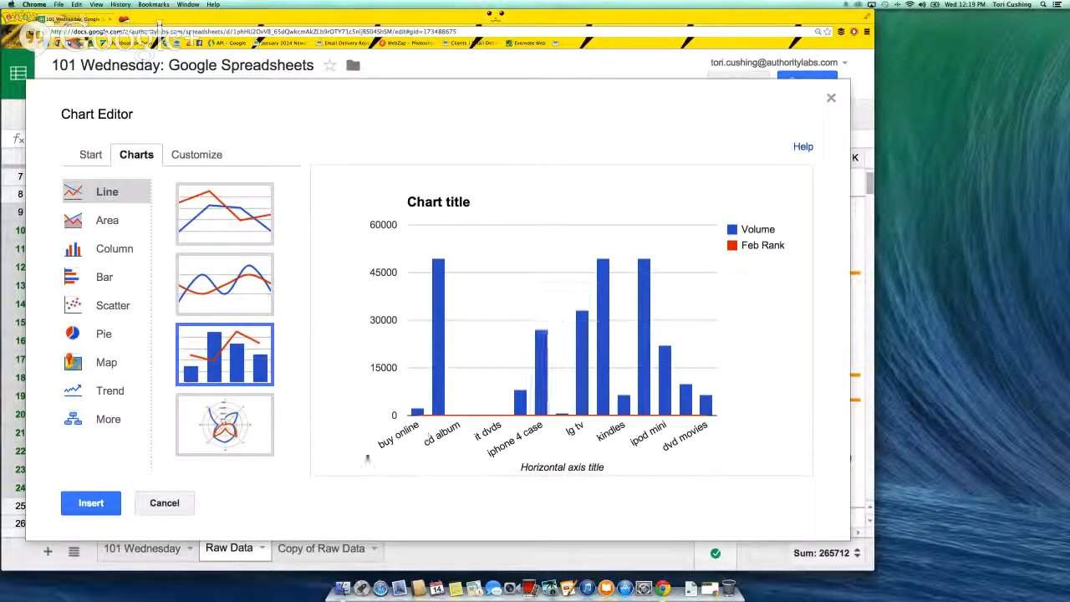
pyautogui.click(91, 503)
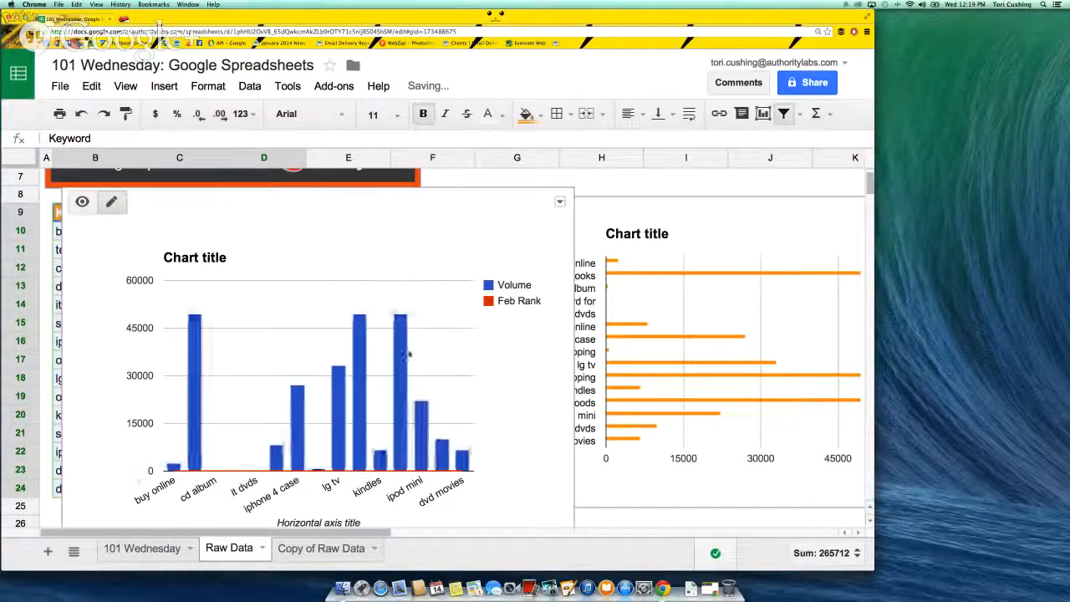
# Move the new combo chart directly below the keyword table and widen it from column B into column K
pyautogui.moveTo(466, 208); pyautogui.dragTo(457, 525)
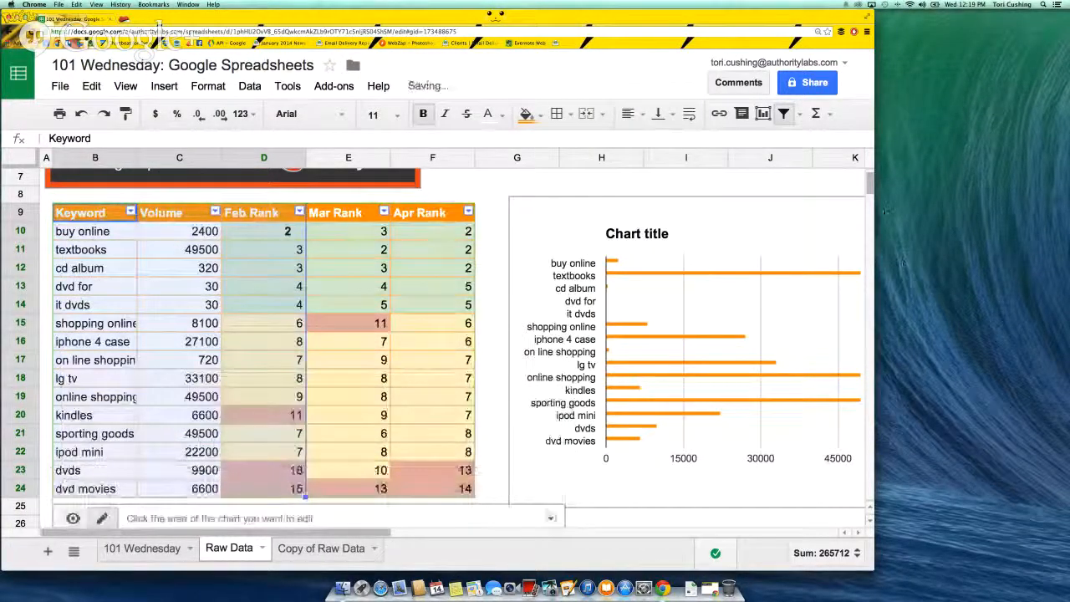
pyautogui.scroll(-2, 871, 190)
pyautogui.scroll(-5, 871, 191)
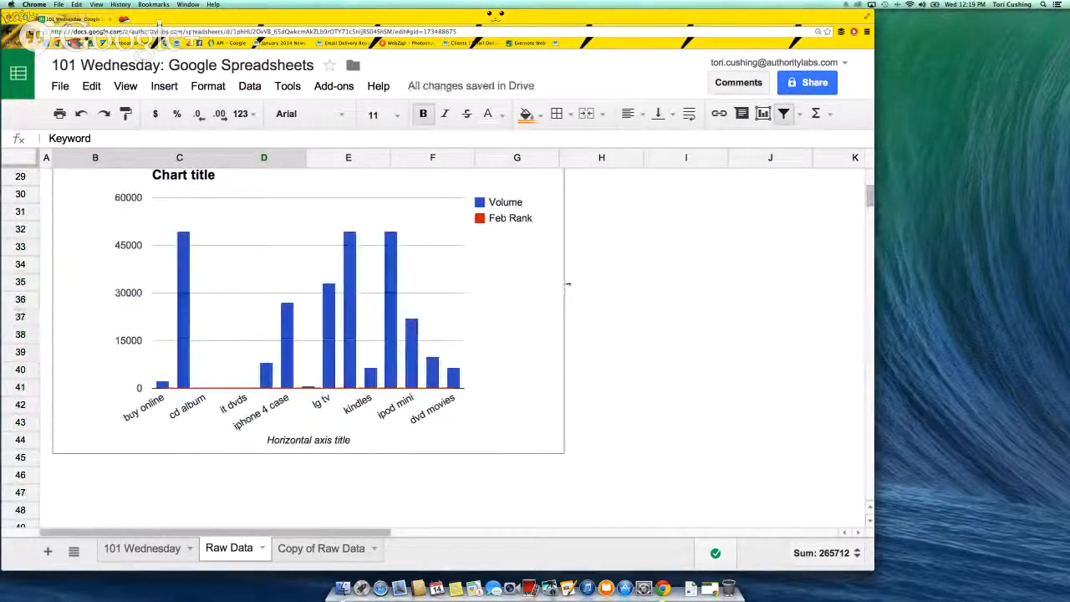
pyautogui.moveTo(565, 286); pyautogui.dragTo(858, 321)
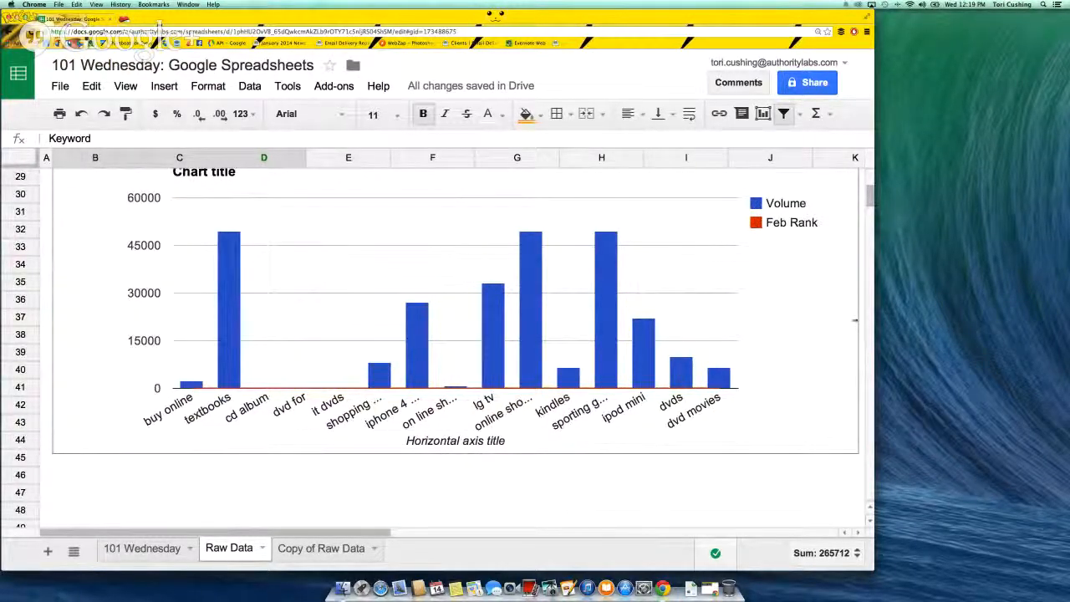
pyautogui.moveTo(856, 321)
pyautogui.mouseDown()
pyautogui.moveTo(802, 318)
pyautogui.moveTo(859, 318)
pyautogui.mouseUp()
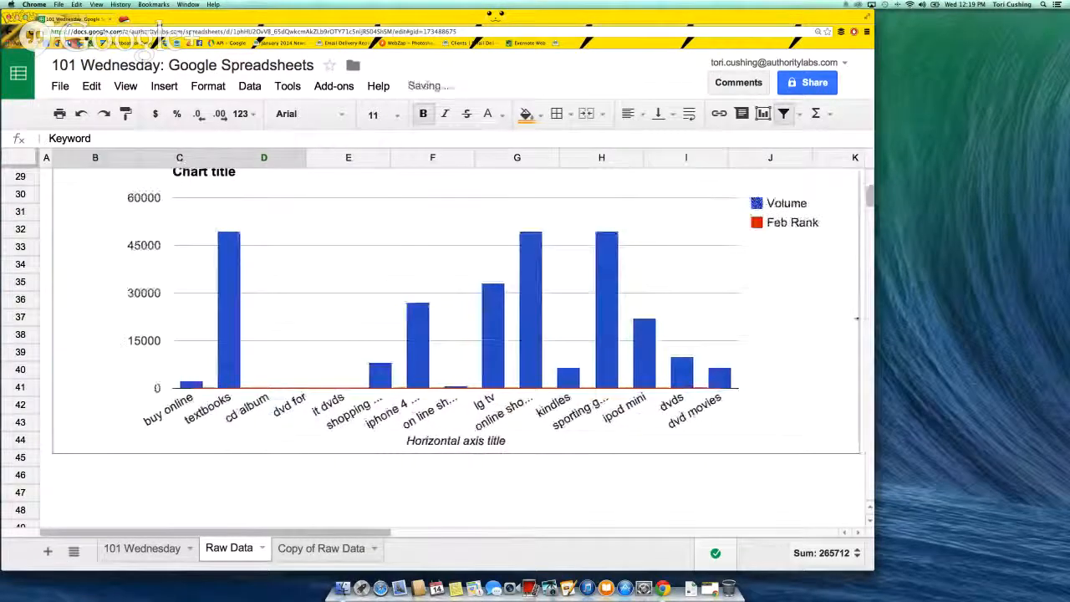
# Set the combo chart's title to "Rankings & Volume for Feb"
pyautogui.moveTo(869, 197); pyautogui.dragTo(869, 194)
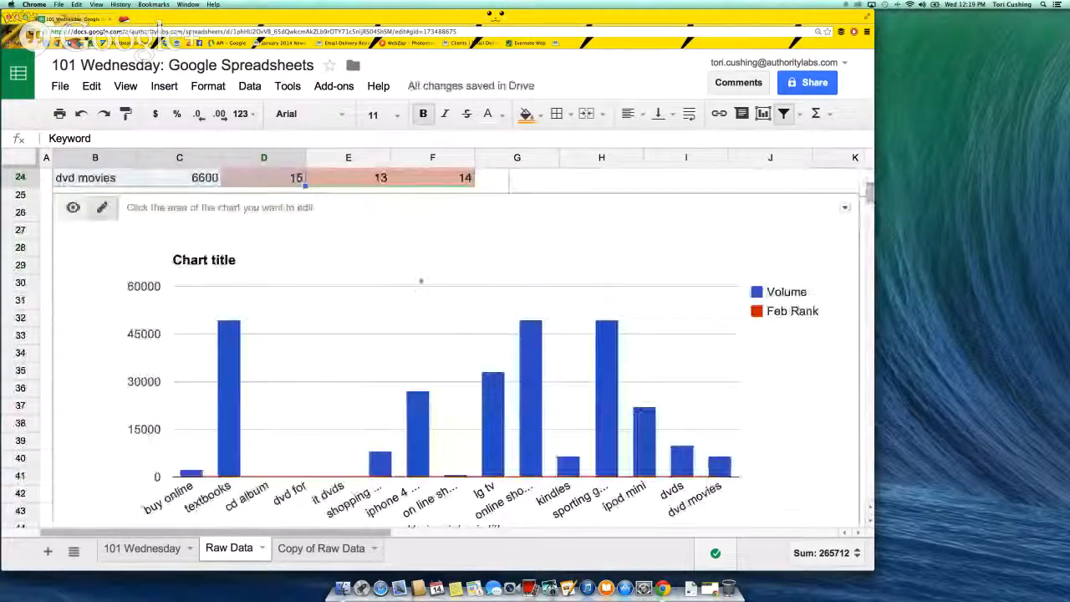
pyautogui.click(214, 270)
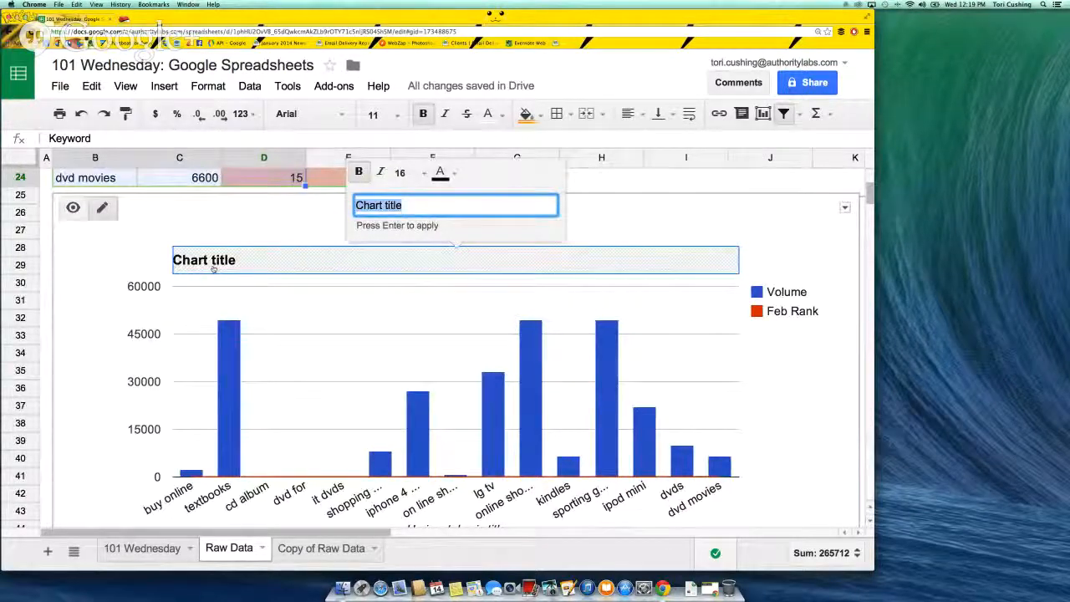
pyautogui.write('Ranki')
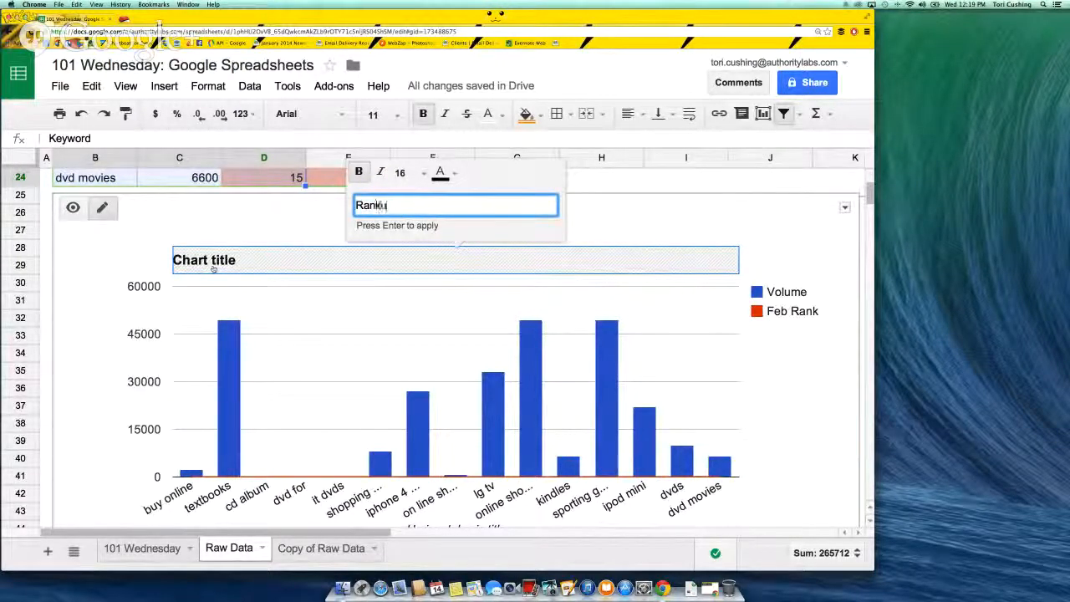
pyautogui.write('ngs for Reb')
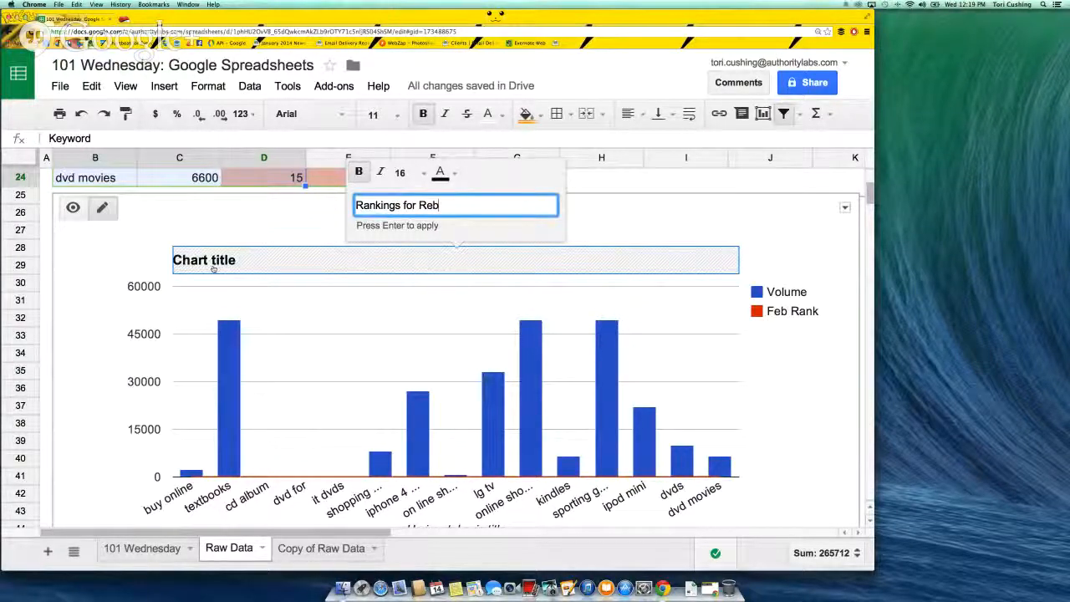
pyautogui.write(' Feb& Violume')
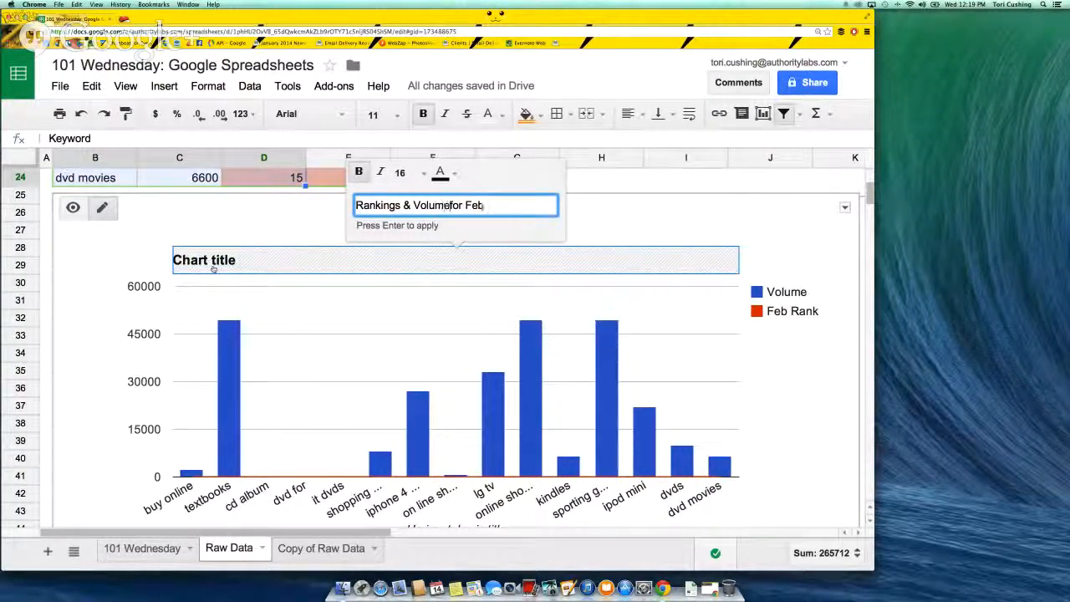
pyautogui.press('End')
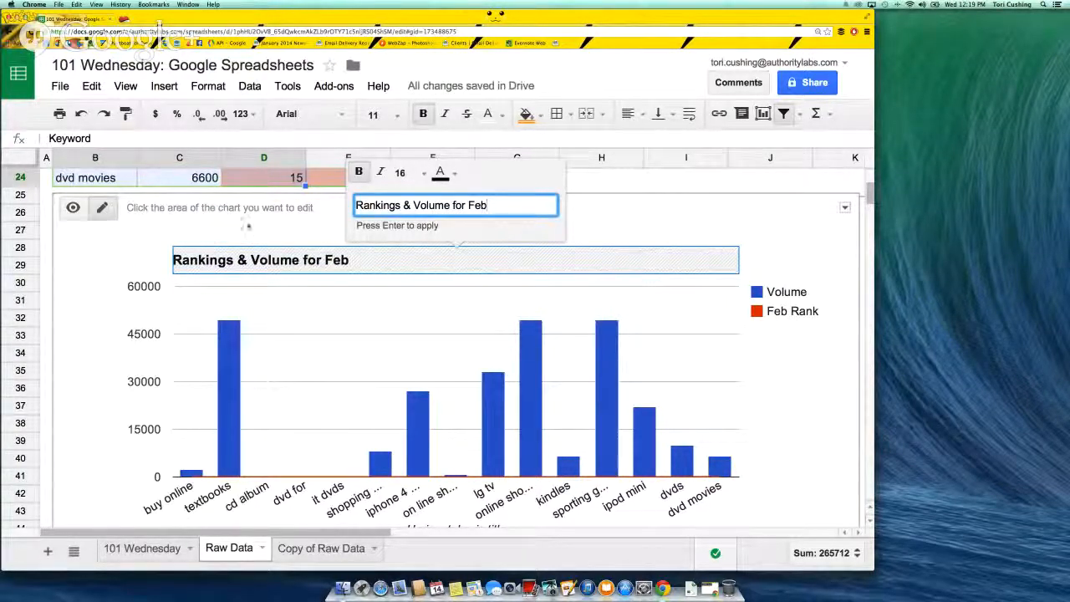
pyautogui.click(568, 193)
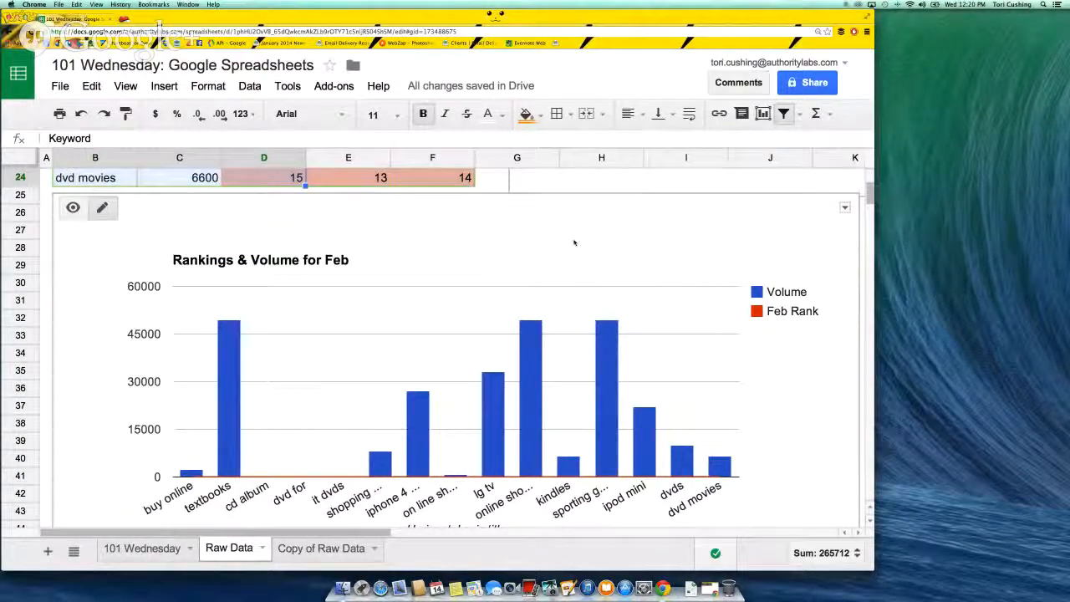
pyautogui.click(560, 190)
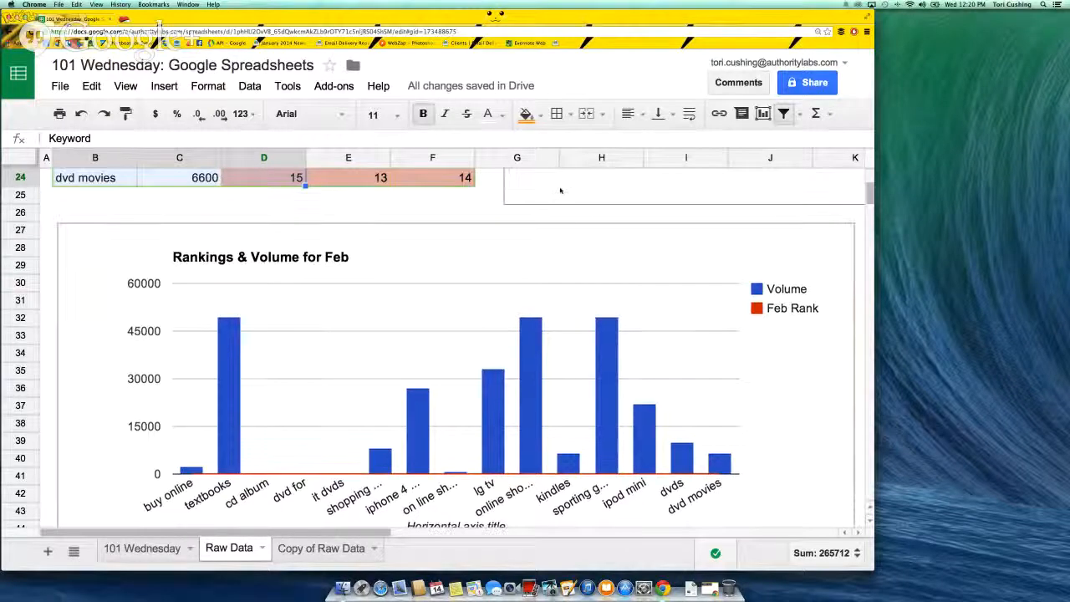
pyautogui.click(504, 237)
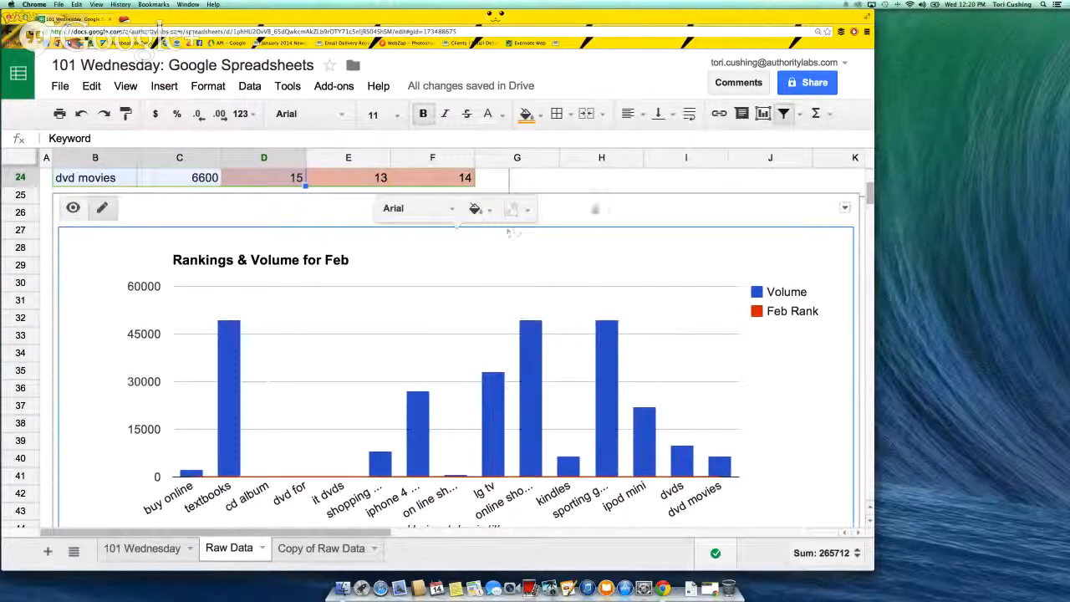
pyautogui.click(537, 347)
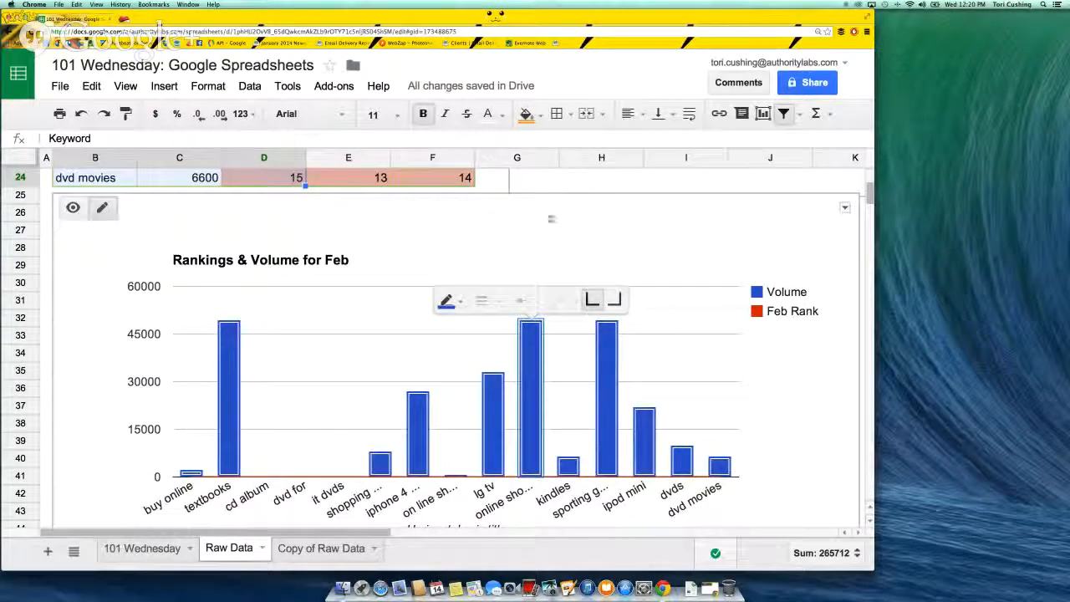
# In the combo chart's advanced editor, assign the Feb Rank data series to the right axis
pyautogui.click(843, 208)
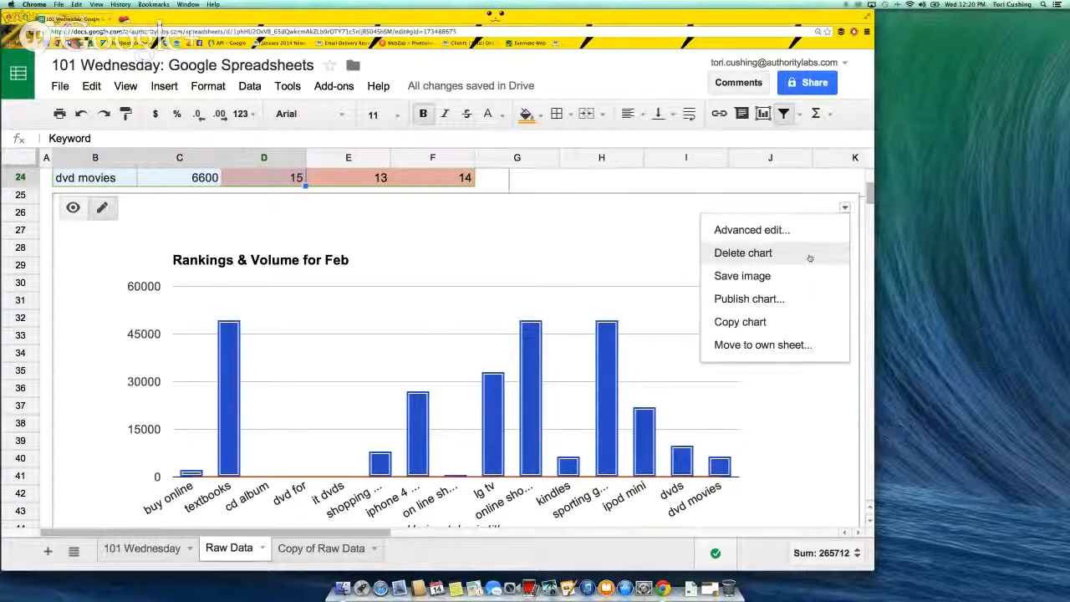
pyautogui.click(752, 230)
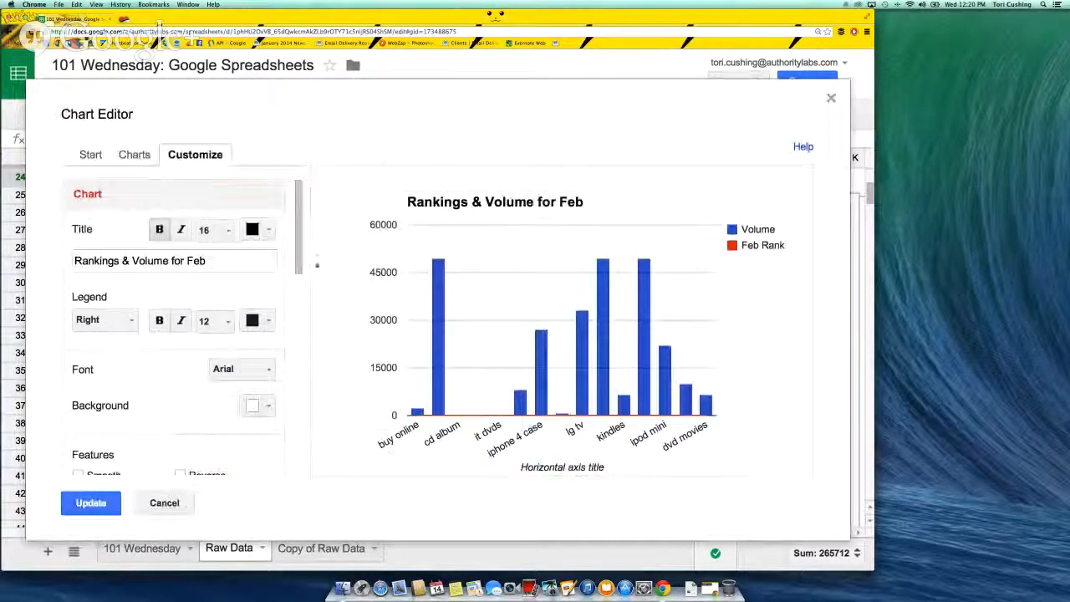
pyautogui.moveTo(300, 259); pyautogui.dragTo(297, 280)
pyautogui.scroll(3, 297, 280)
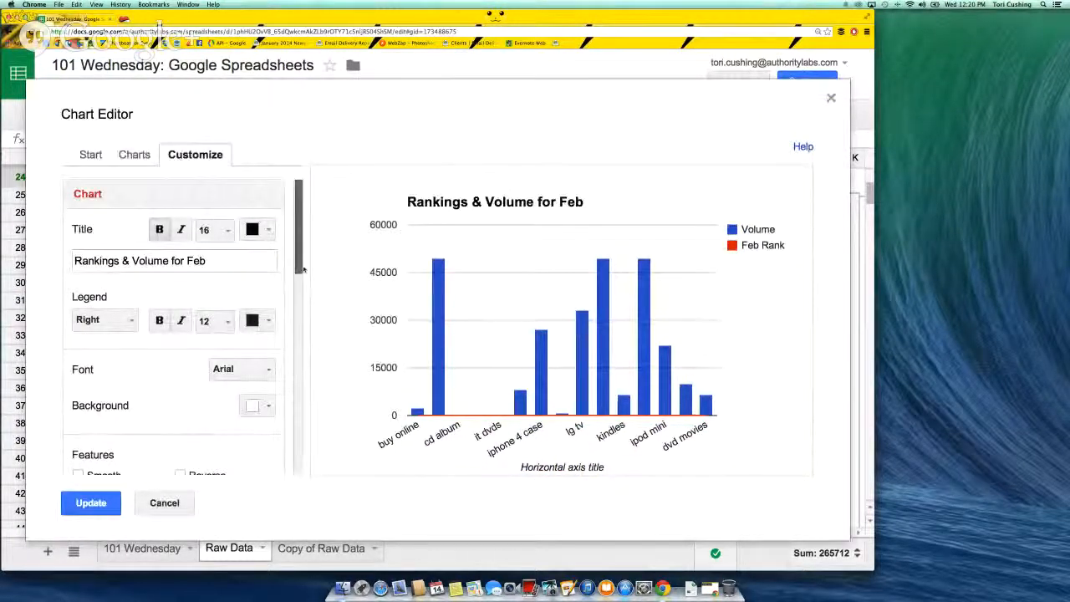
pyautogui.moveTo(301, 257); pyautogui.dragTo(267, 427)
pyautogui.scroll(-2, 267, 428)
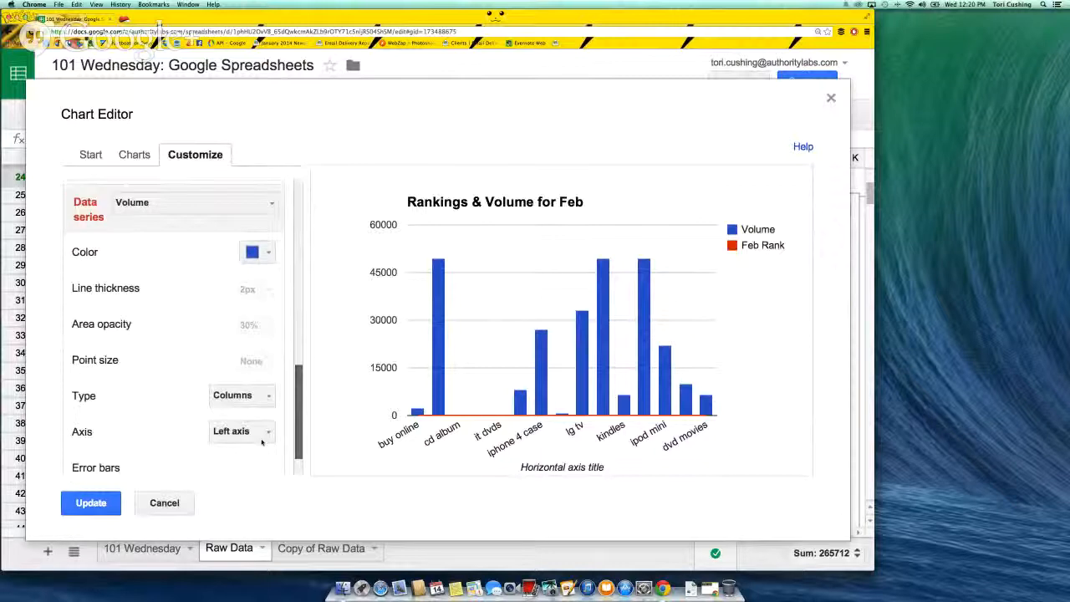
pyautogui.click(161, 203)
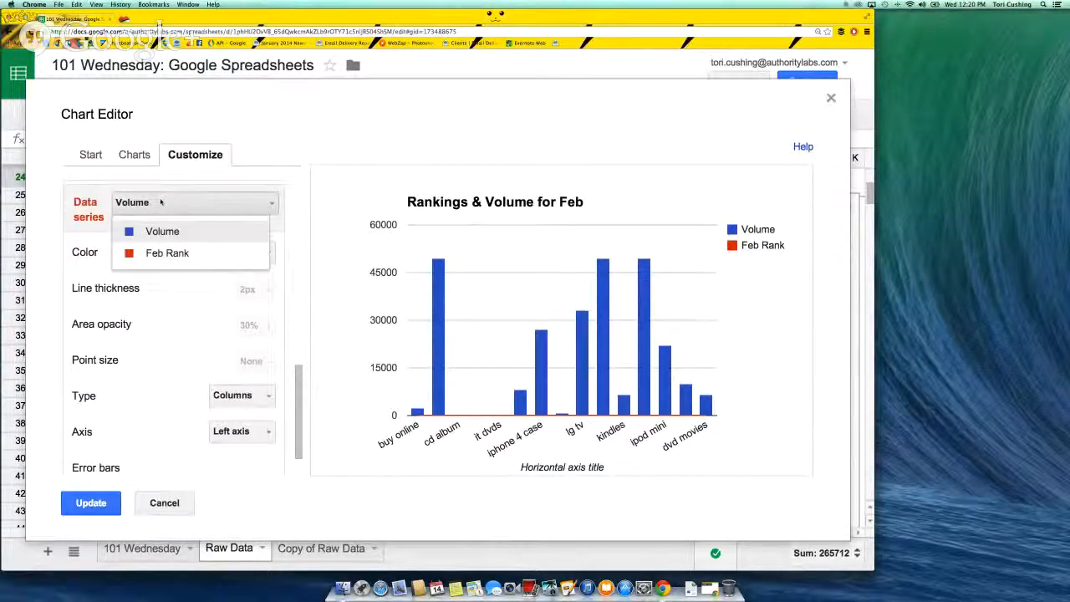
pyautogui.click(167, 252)
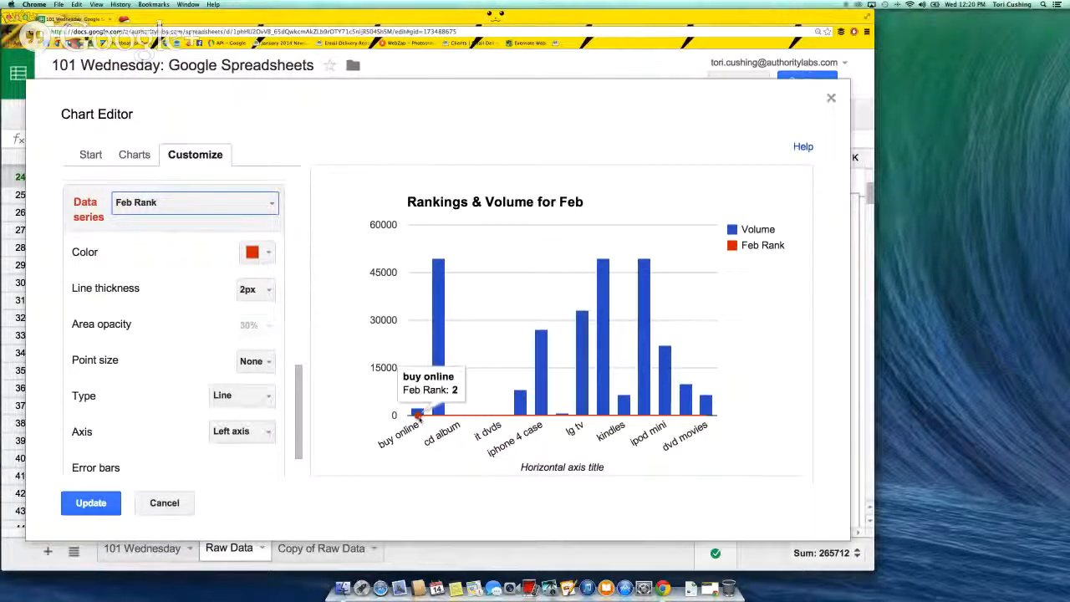
pyautogui.moveTo(458, 415)
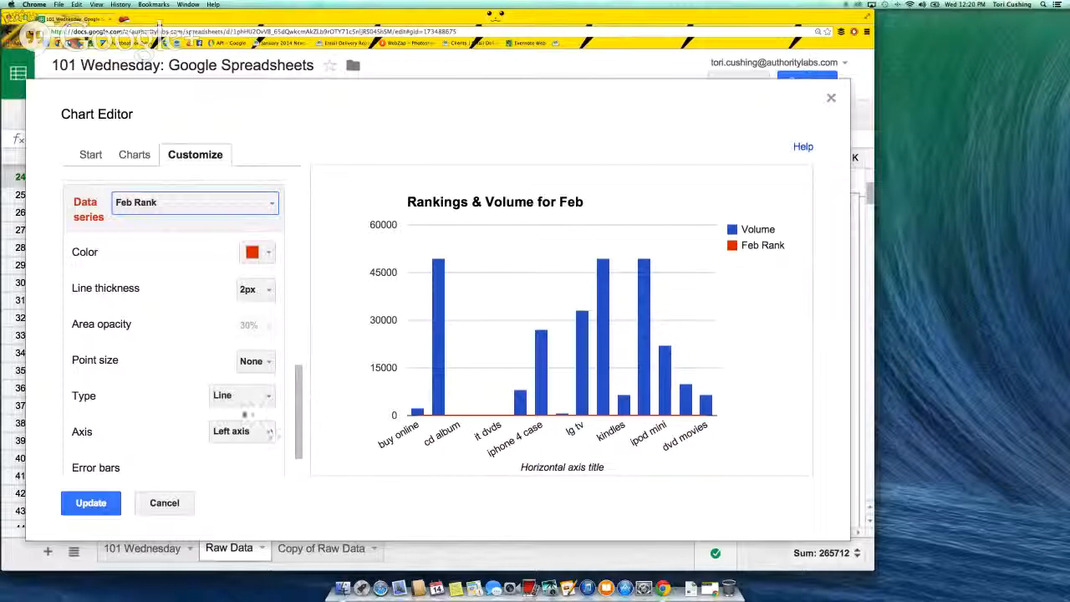
pyautogui.click(241, 431)
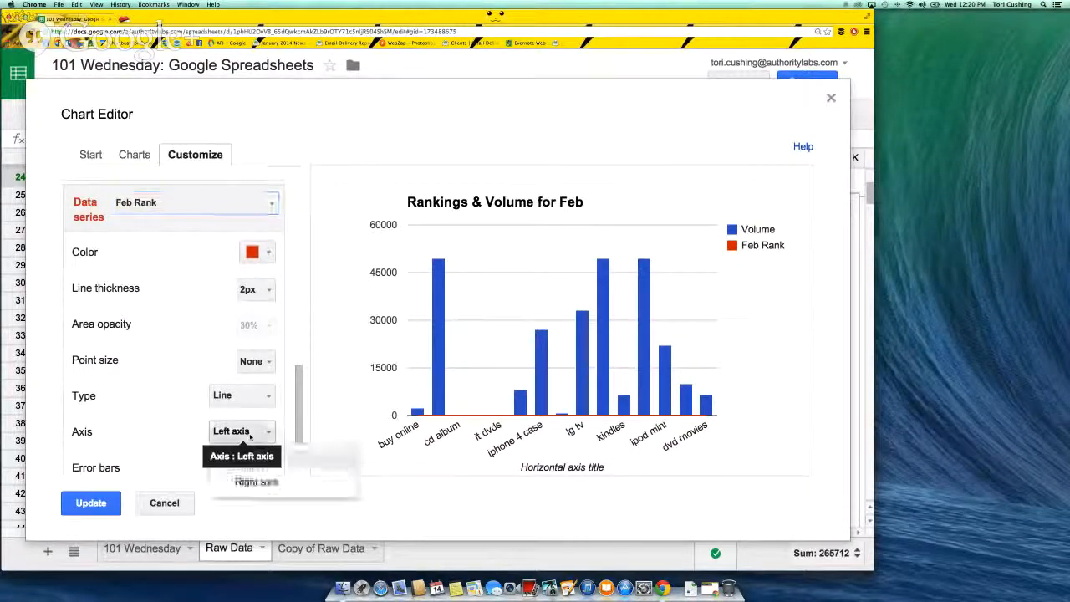
pyautogui.click(254, 482)
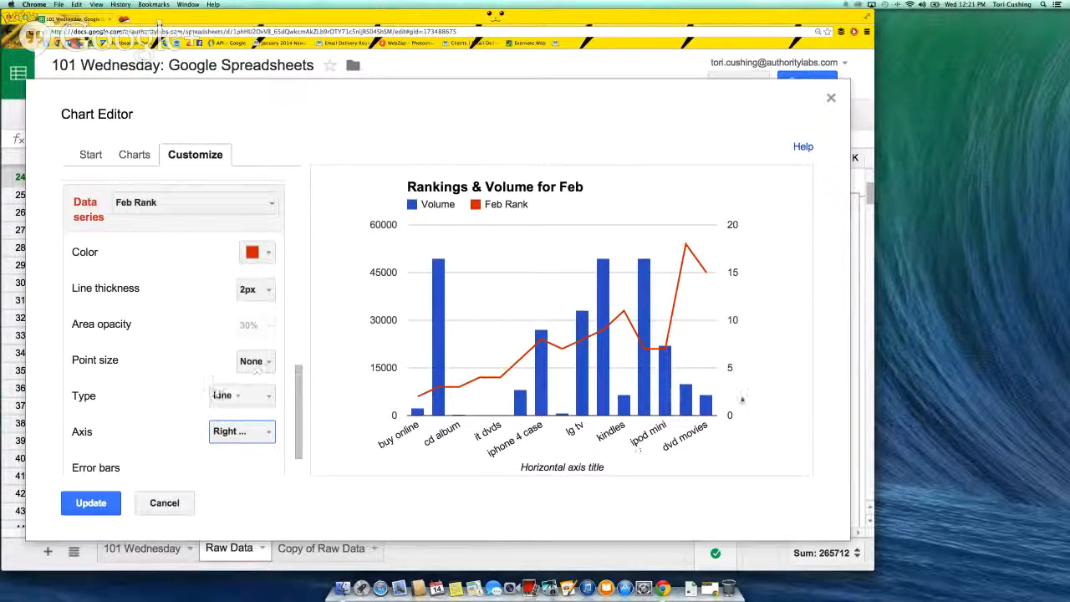
# Set the Feb Rank series to a point size of 10px and a line thickness of 0px
pyautogui.moveTo(418, 396)
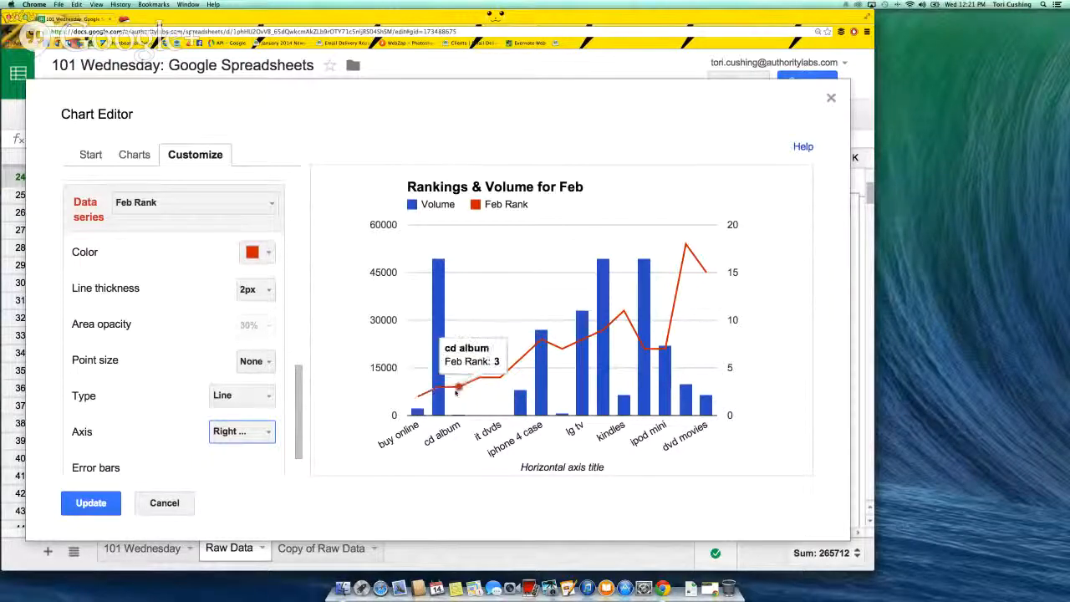
pyautogui.click(254, 360)
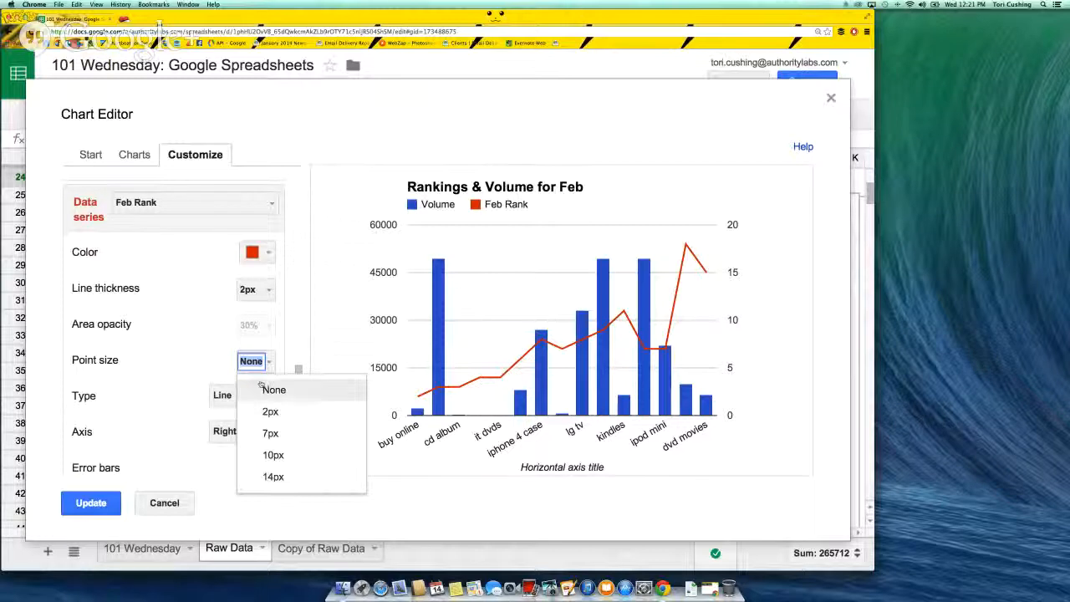
pyautogui.click(275, 453)
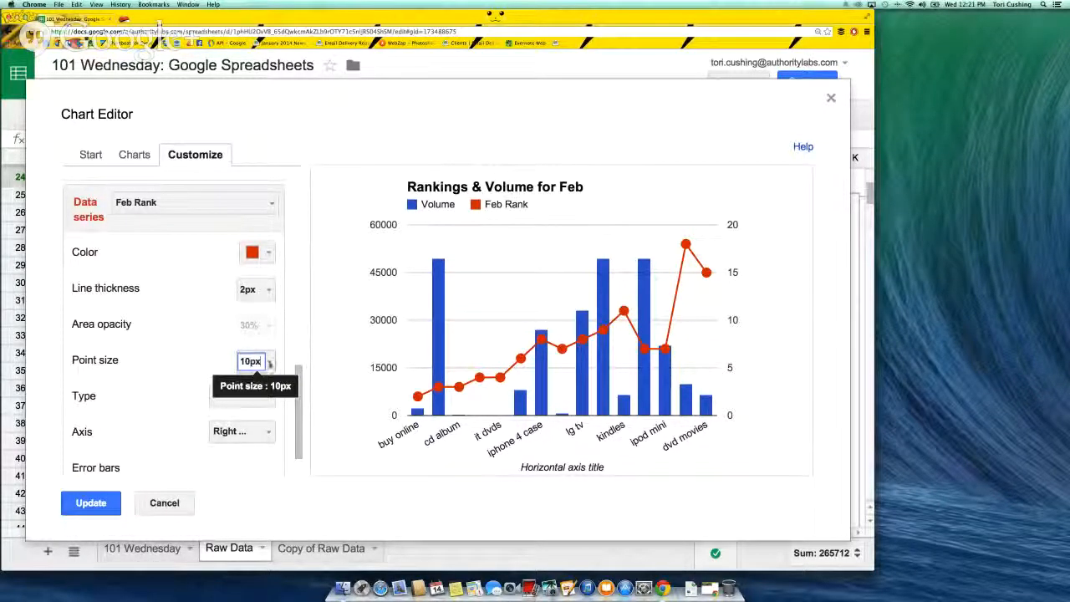
pyautogui.click(255, 289)
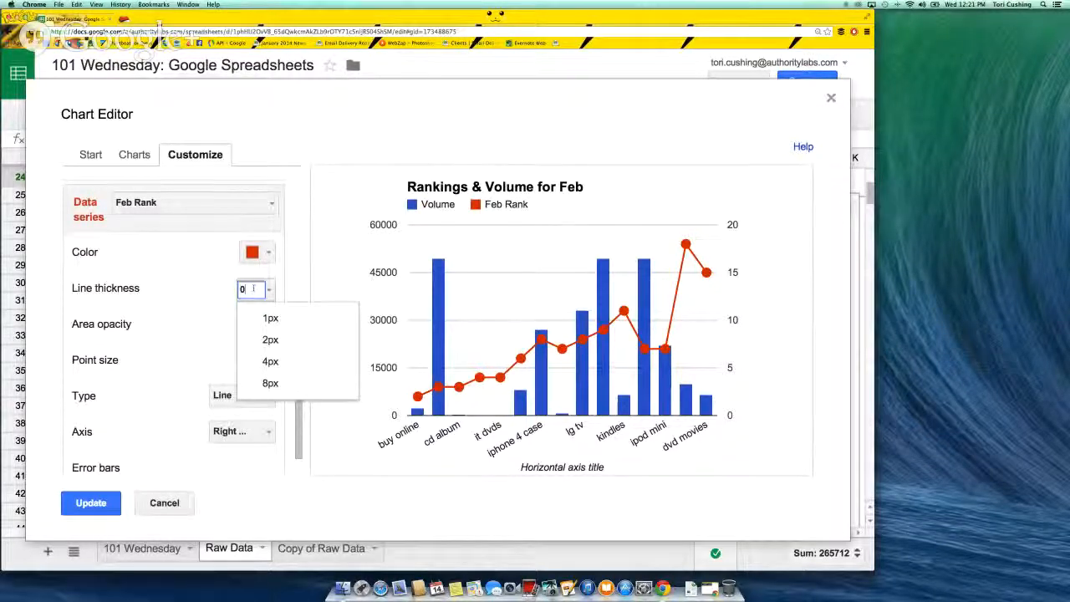
pyautogui.write('0px')
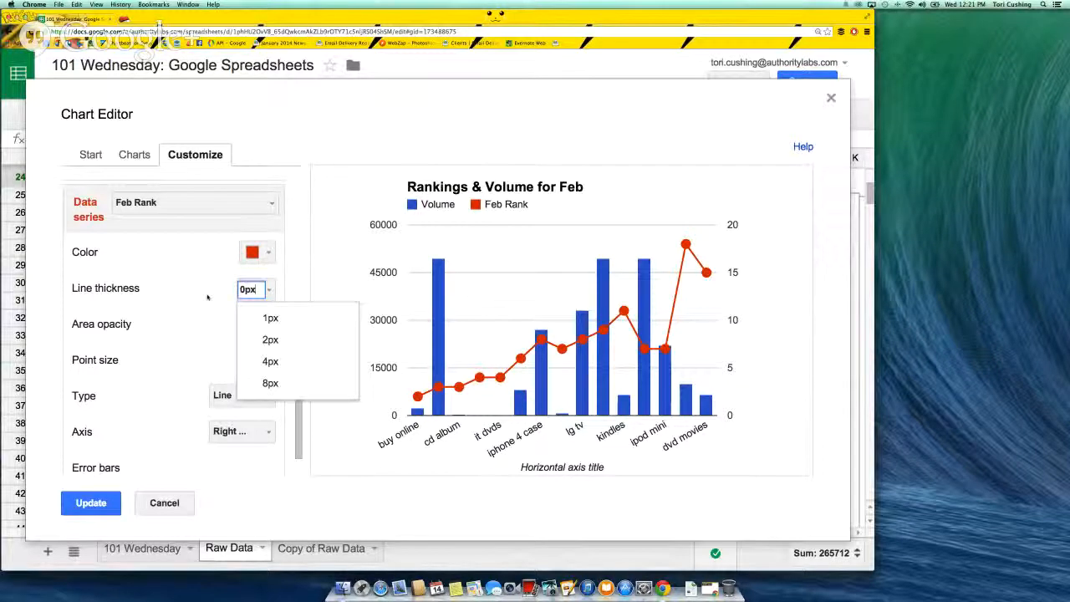
pyautogui.press('Return')
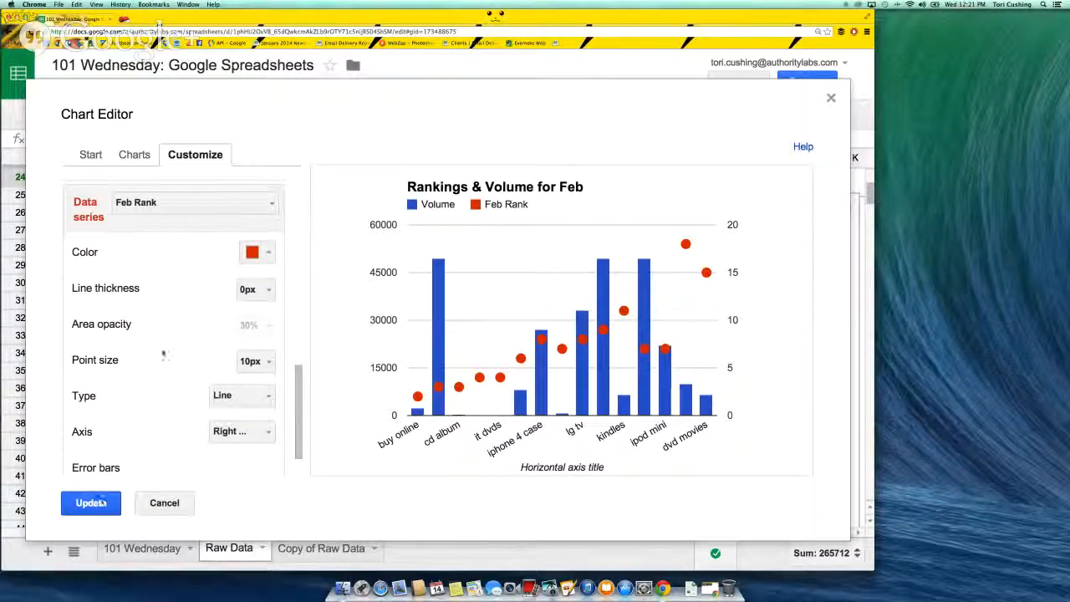
# Recolor the Feb Rank series, trying orange before settling on bright red
pyautogui.click(267, 253)
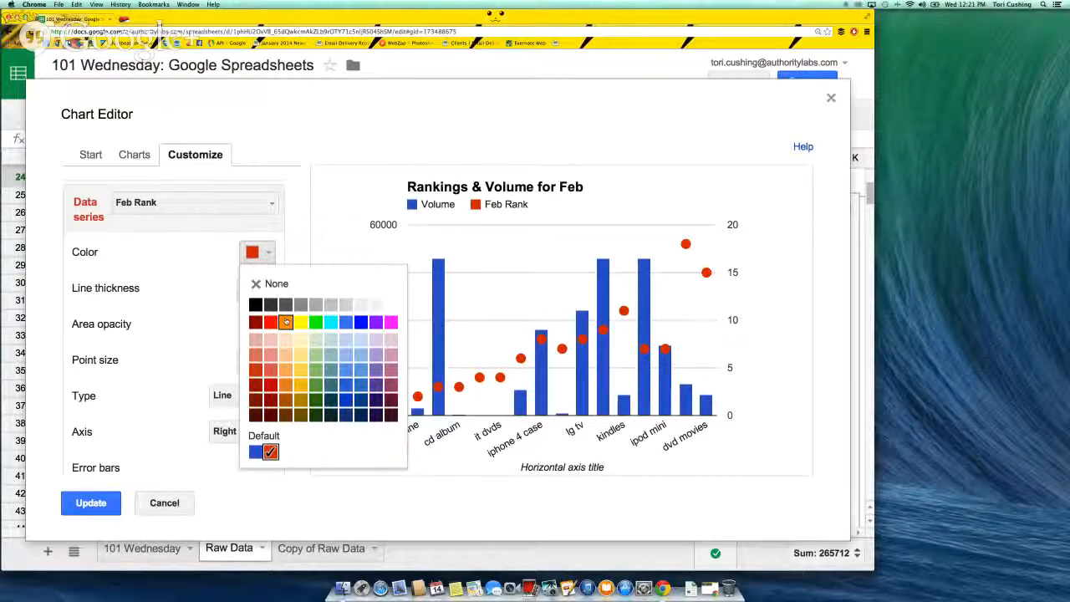
pyautogui.click(285, 322)
pyautogui.scroll(1, 277, 324)
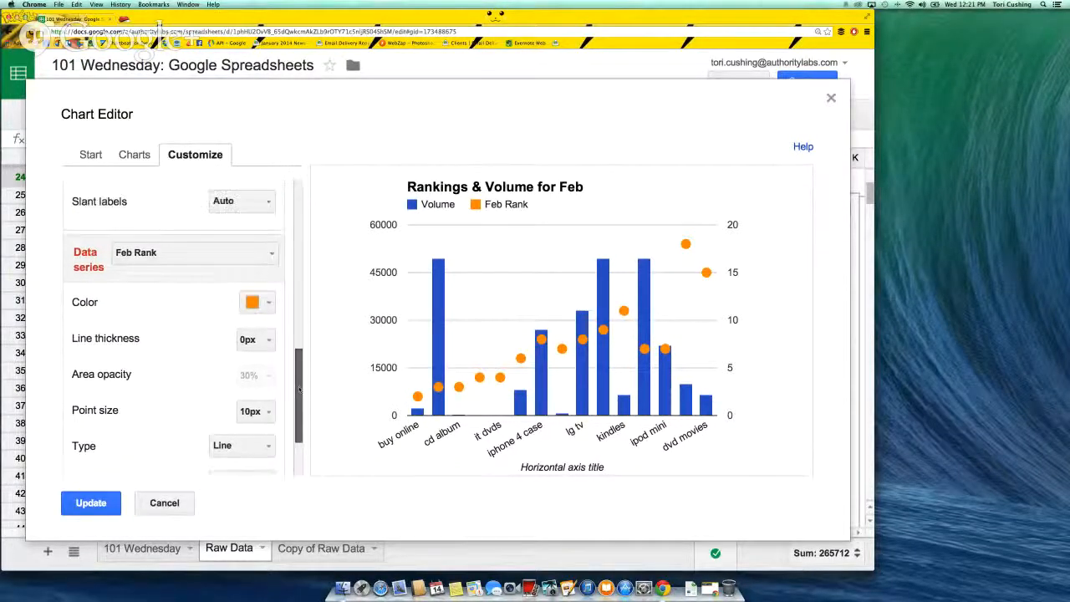
pyautogui.click(266, 302)
pyautogui.click(271, 375)
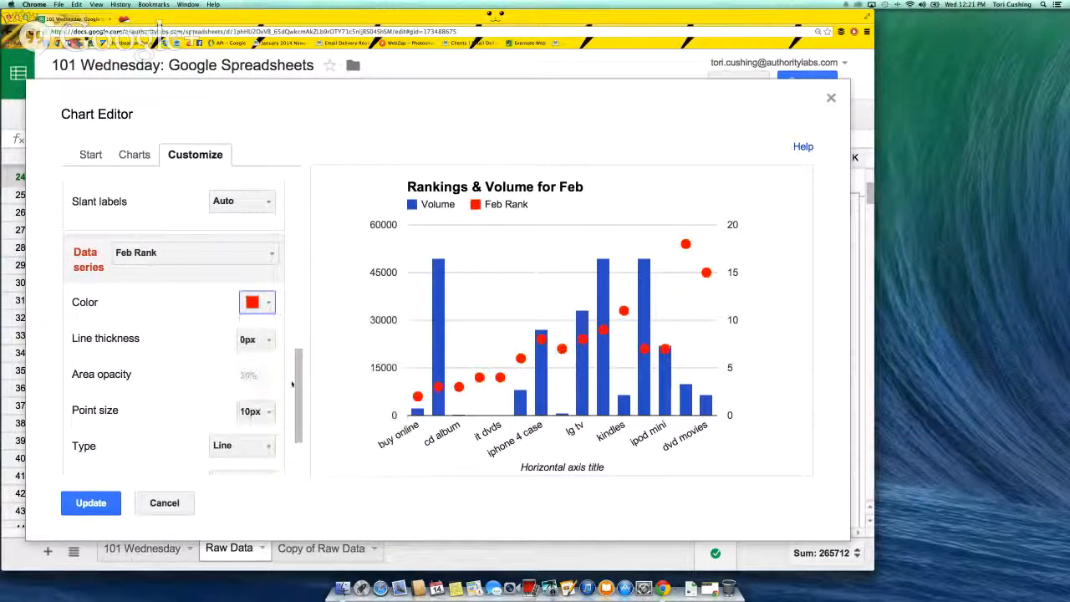
# Set the Volume series color to orange and update the chart with the customized settings
pyautogui.scroll(3, 291, 322)
pyautogui.scroll(-2, 291, 321)
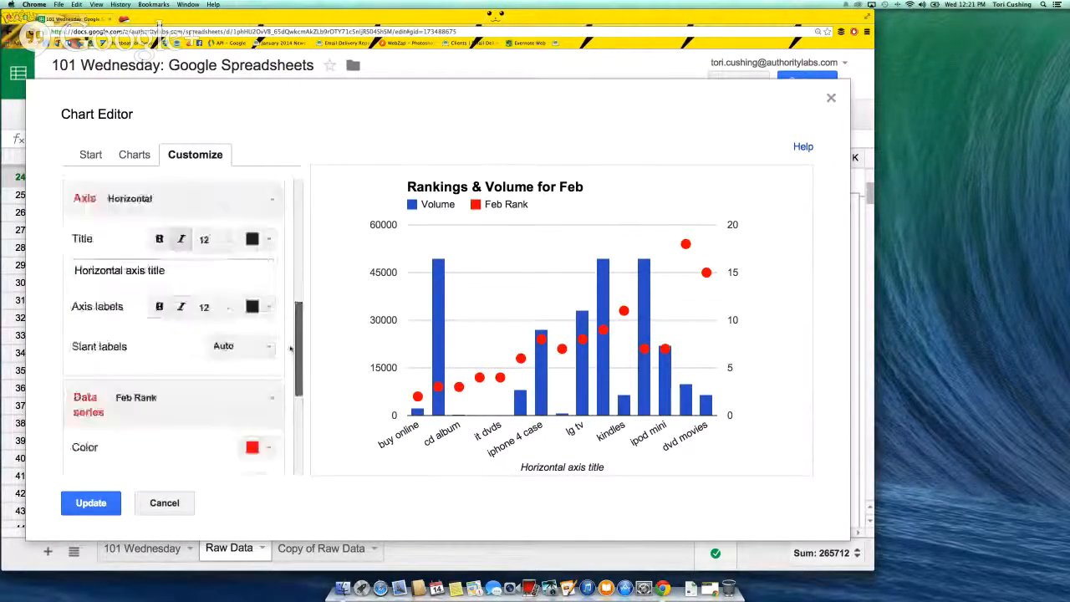
pyautogui.click(248, 389)
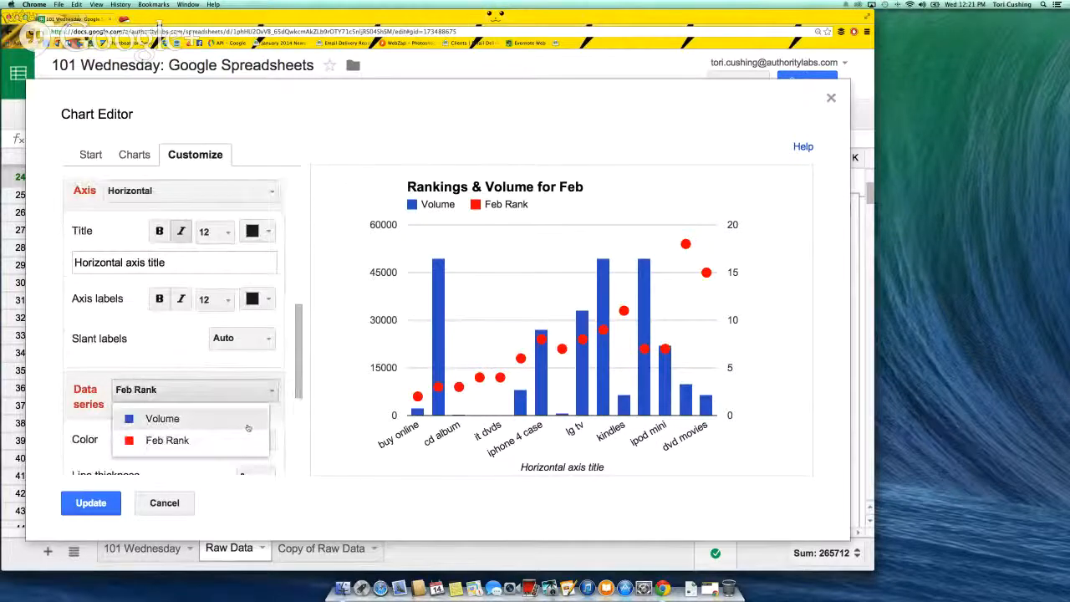
pyautogui.click(248, 420)
pyautogui.click(257, 438)
pyautogui.click(284, 287)
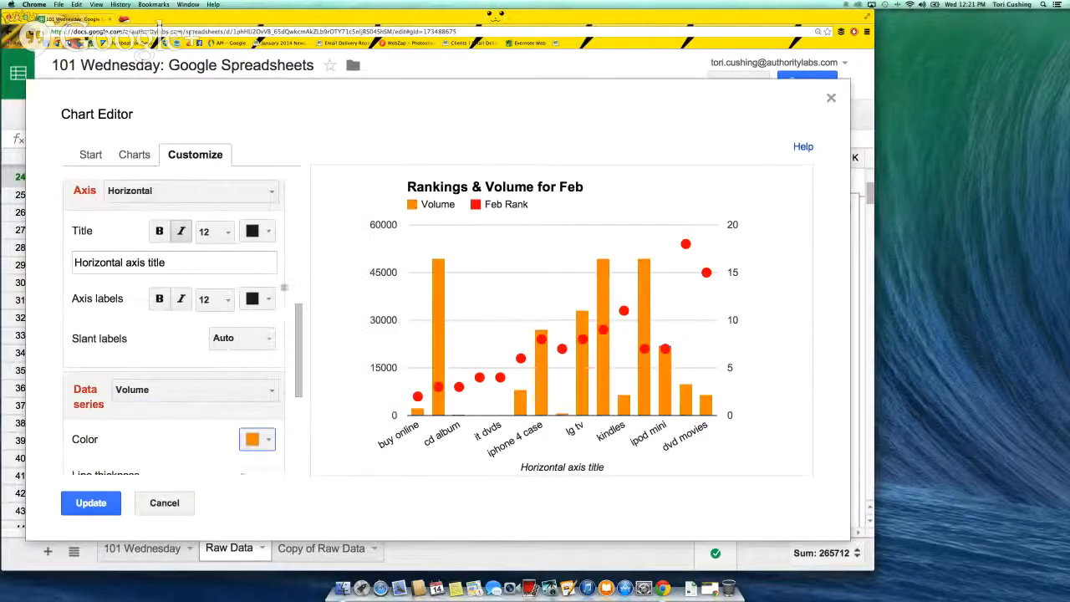
pyautogui.scroll(-5, 290, 404)
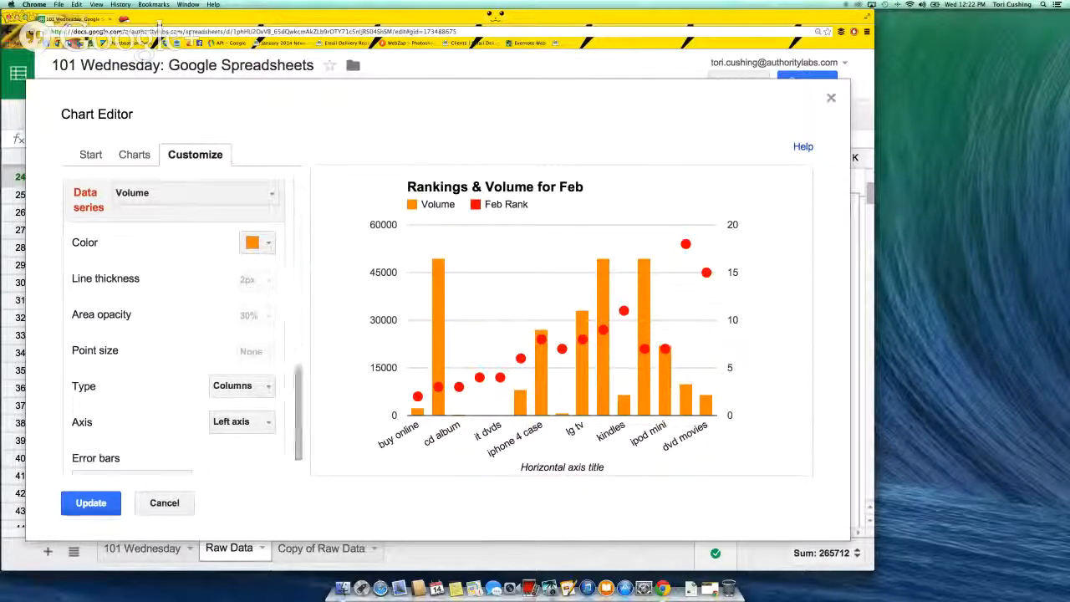
pyautogui.click(87, 506)
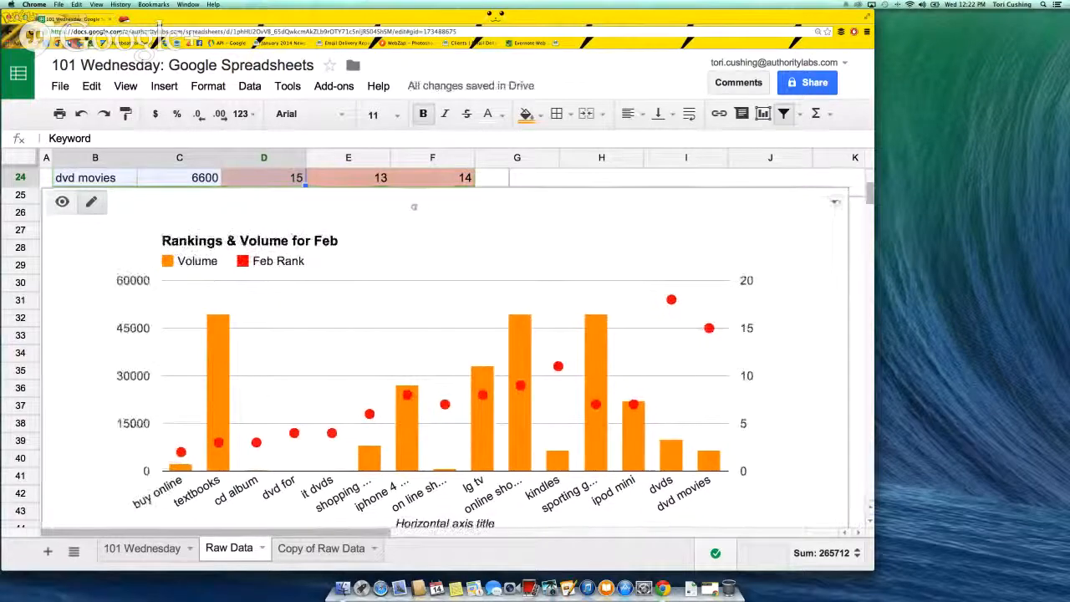
pyautogui.click(492, 180)
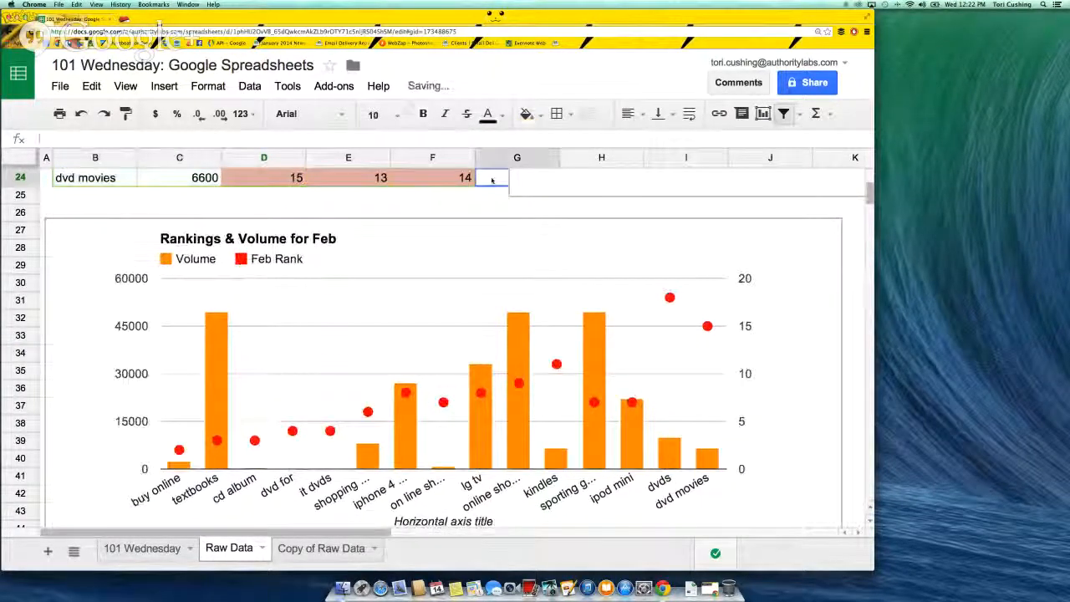
pyautogui.click(488, 229)
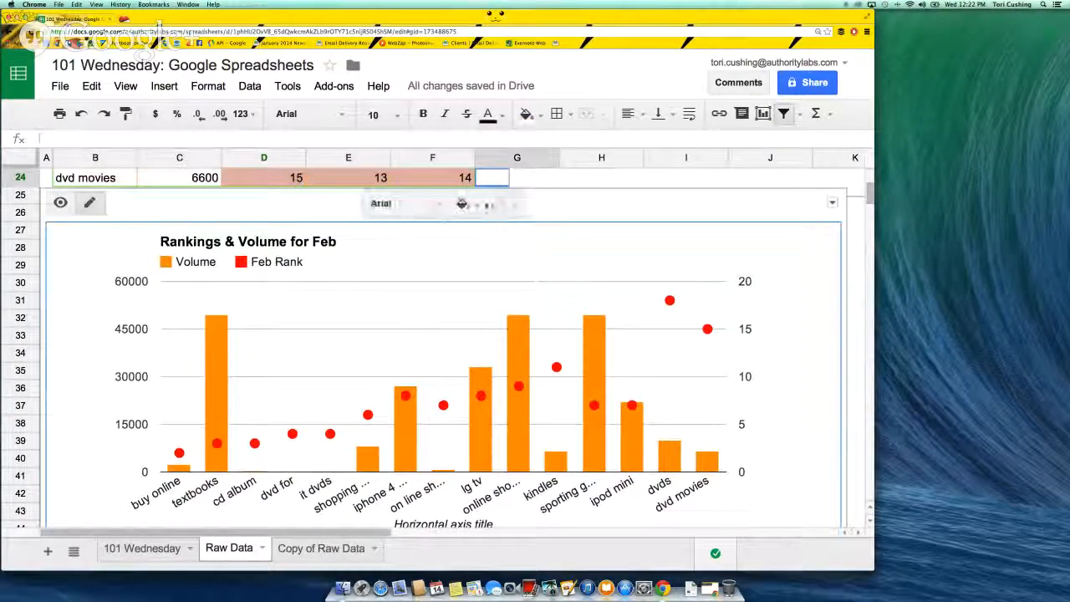
pyautogui.click(500, 179)
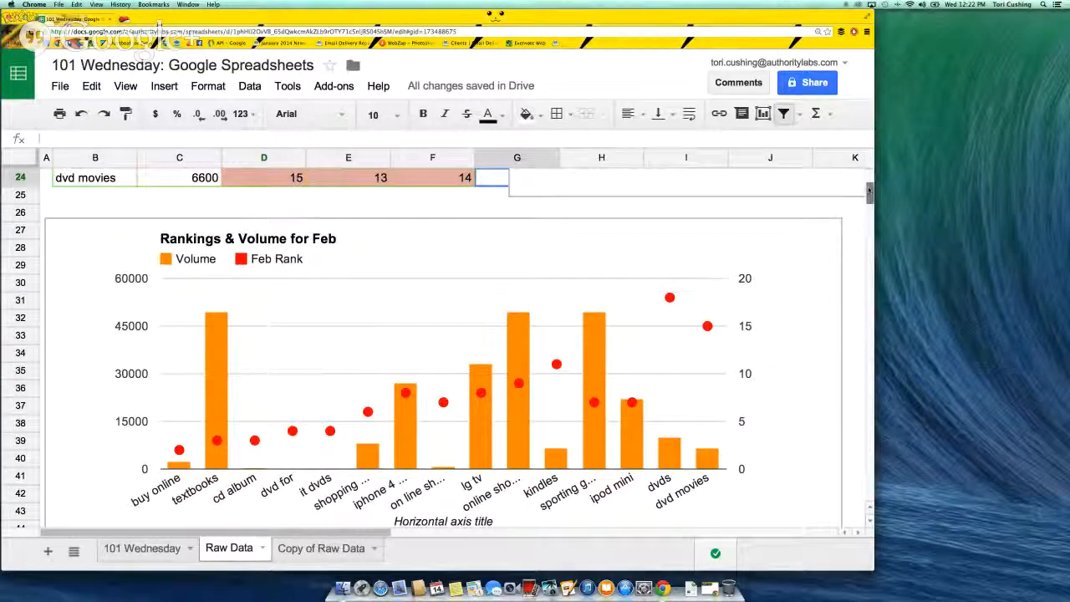
pyautogui.moveTo(870, 194); pyautogui.dragTo(870, 194)
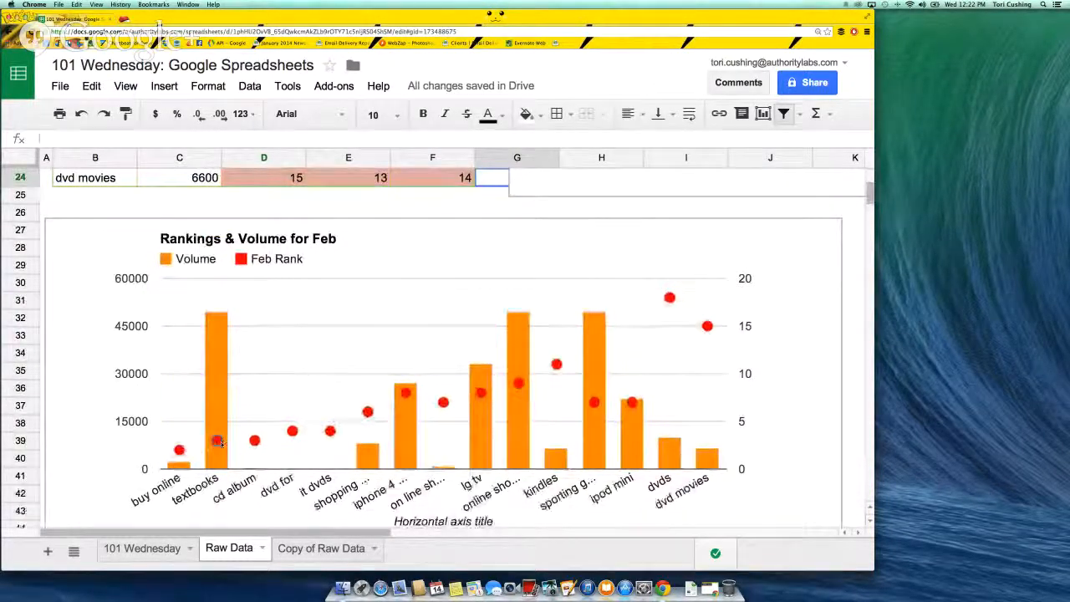
# Stretch the combo chart's plot area sideways in both directions so it nearly fills the chart's width
pyautogui.click(741, 411)
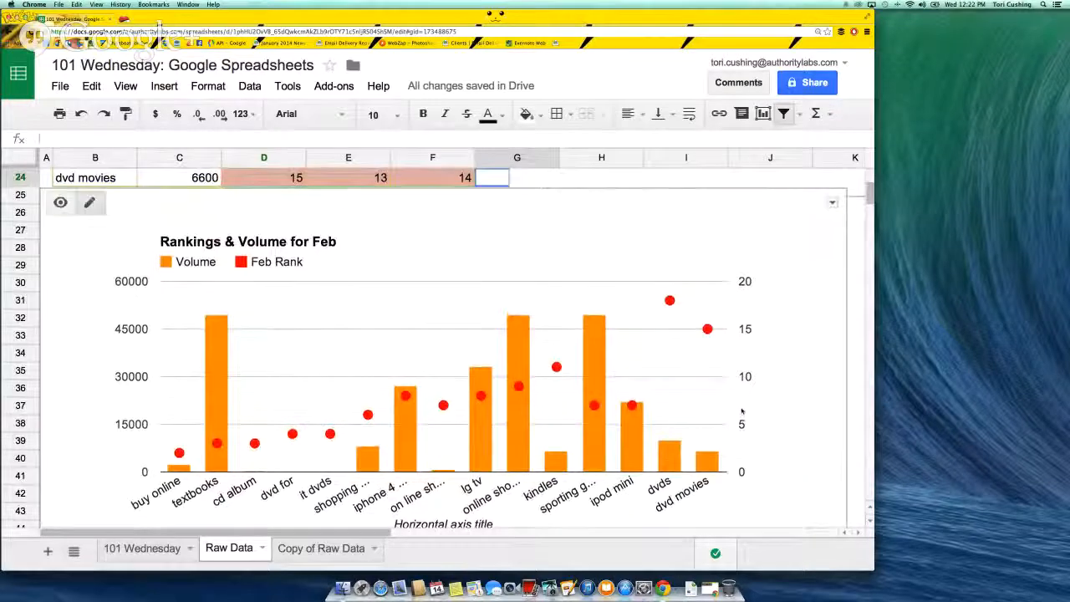
pyautogui.click(724, 414)
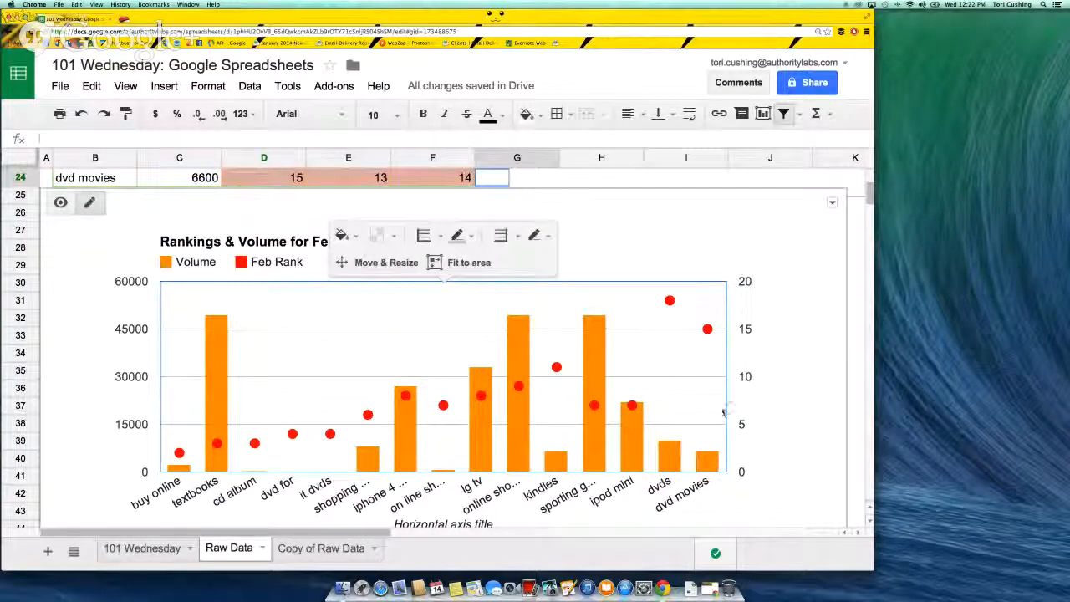
pyautogui.click(702, 294)
pyautogui.click(702, 293)
pyautogui.click(368, 262)
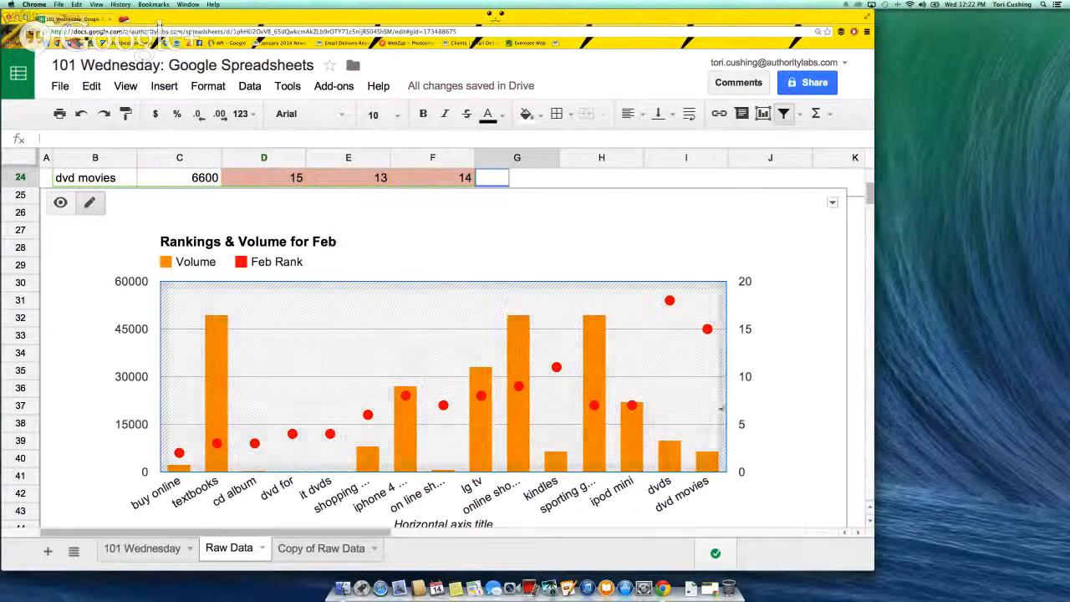
pyautogui.moveTo(721, 409); pyautogui.dragTo(804, 407)
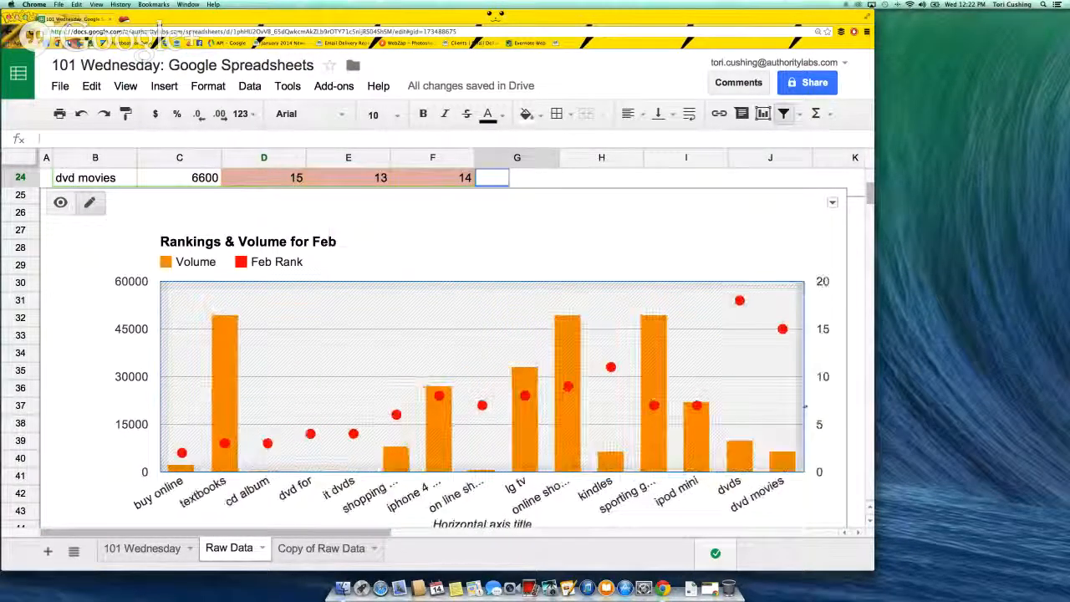
pyautogui.moveTo(165, 403); pyautogui.dragTo(93, 403)
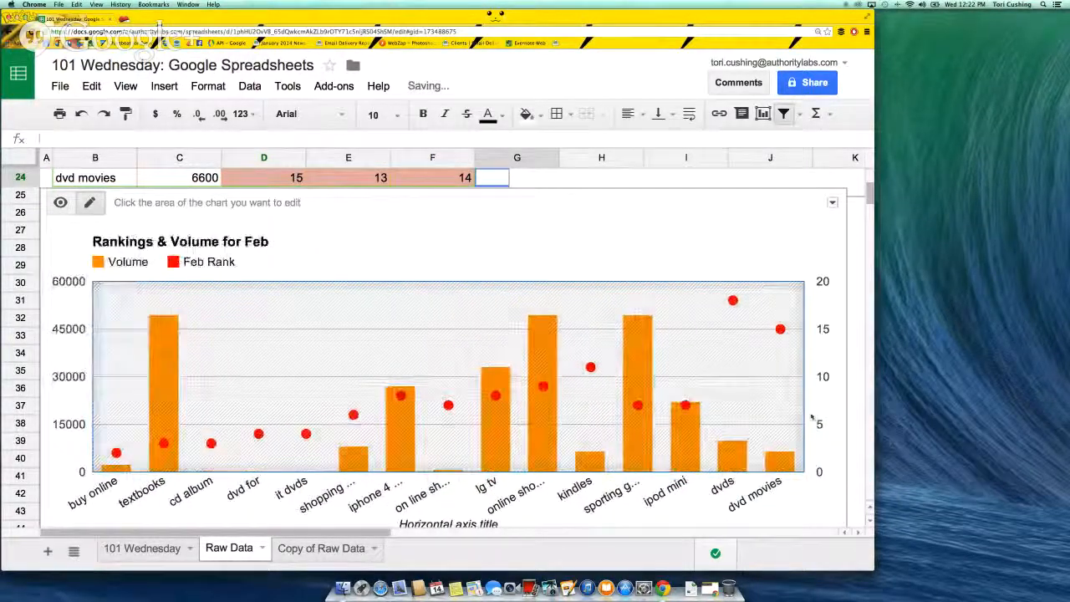
pyautogui.moveTo(804, 408); pyautogui.dragTo(816, 407)
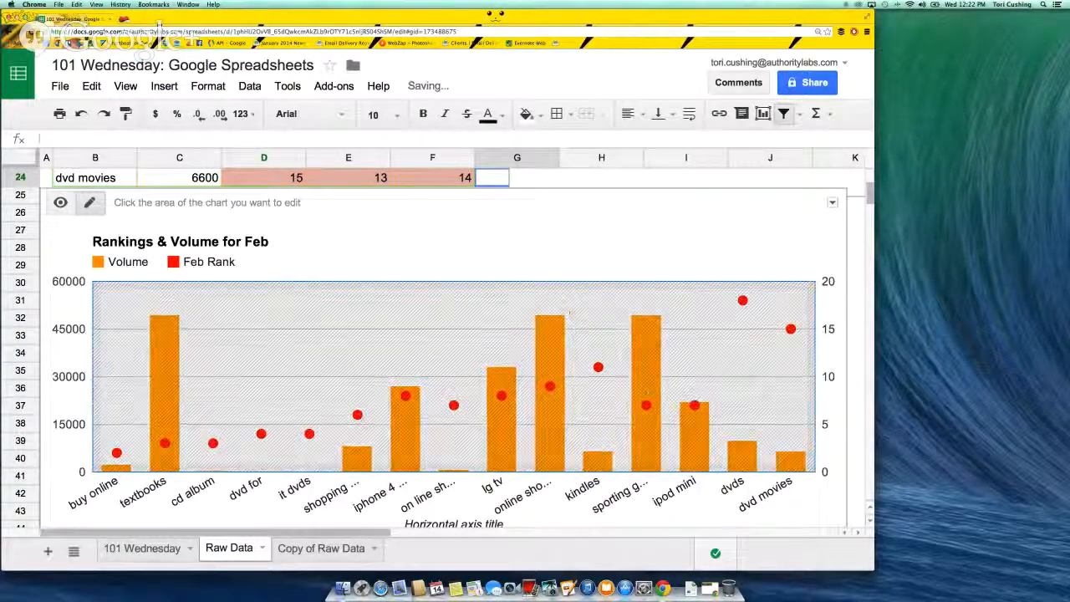
# Widen the browser window across the screen and extend the combo chart's right edge into column M
pyautogui.click(555, 265)
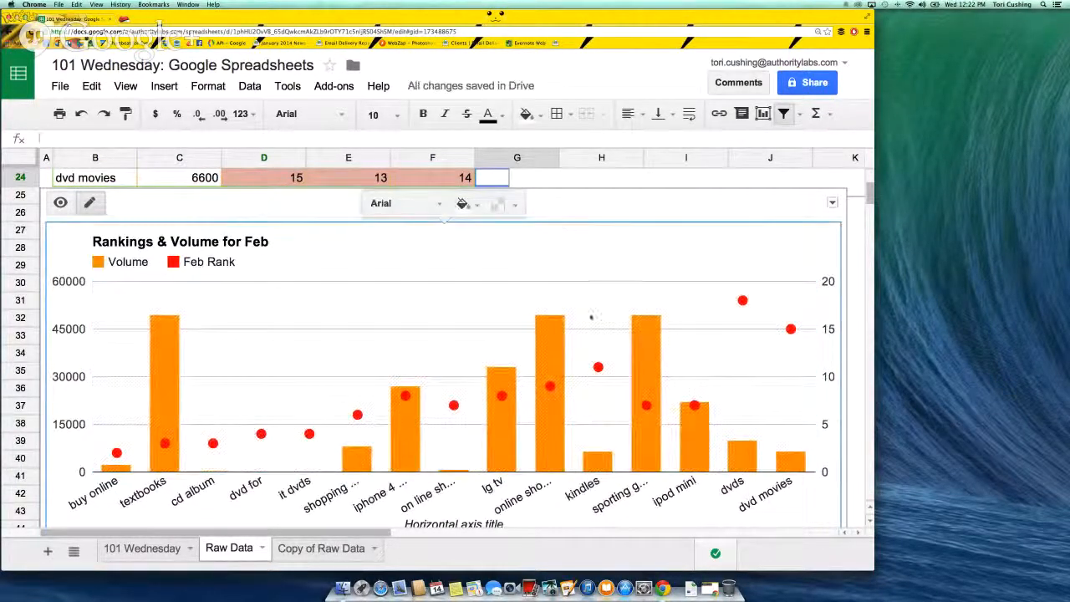
pyautogui.moveTo(873, 566); pyautogui.dragTo(1065, 562)
pyautogui.moveTo(846, 429); pyautogui.dragTo(1055, 432)
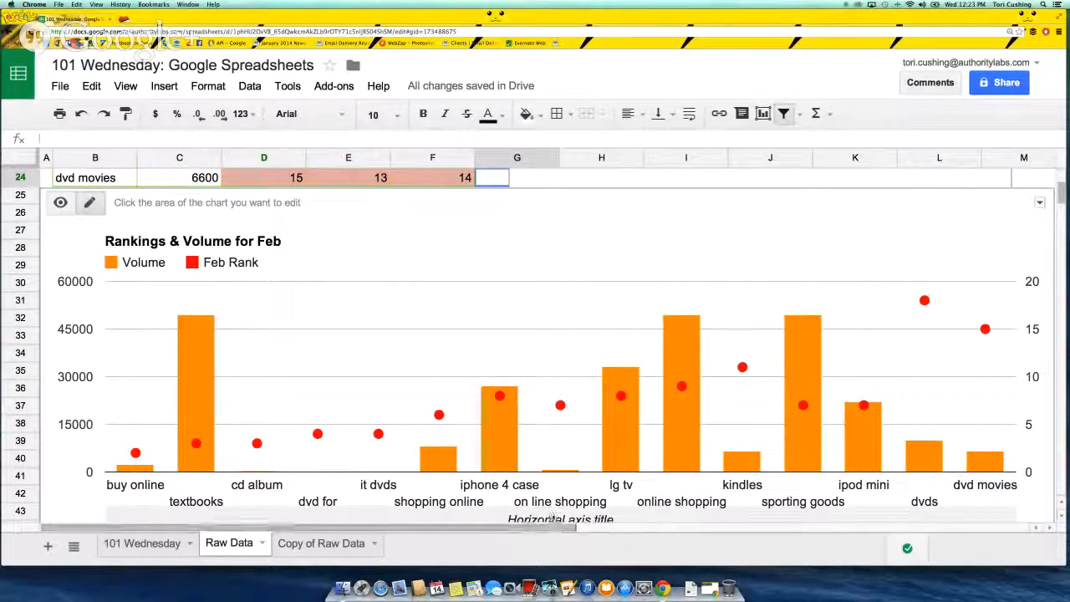
# Set the combo chart's legend position to Bottom
pyautogui.click(205, 263)
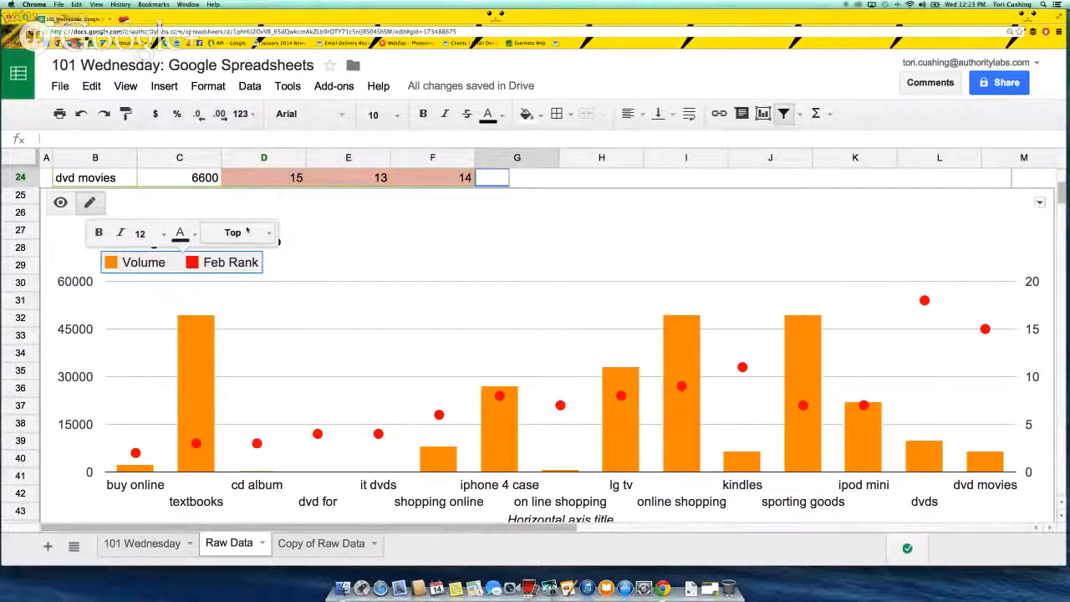
pyautogui.click(244, 237)
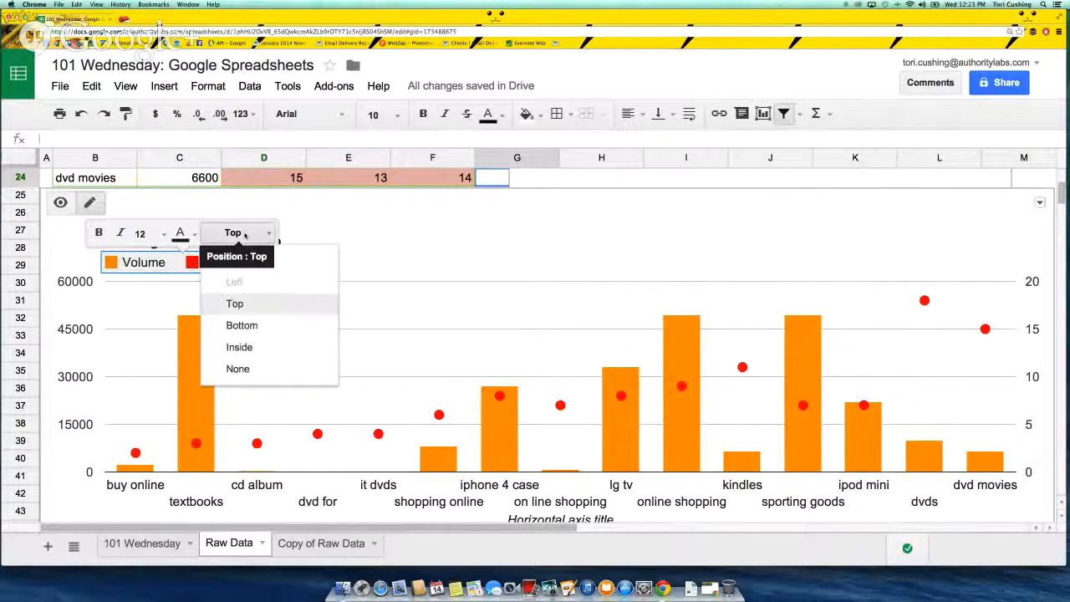
pyautogui.click(223, 325)
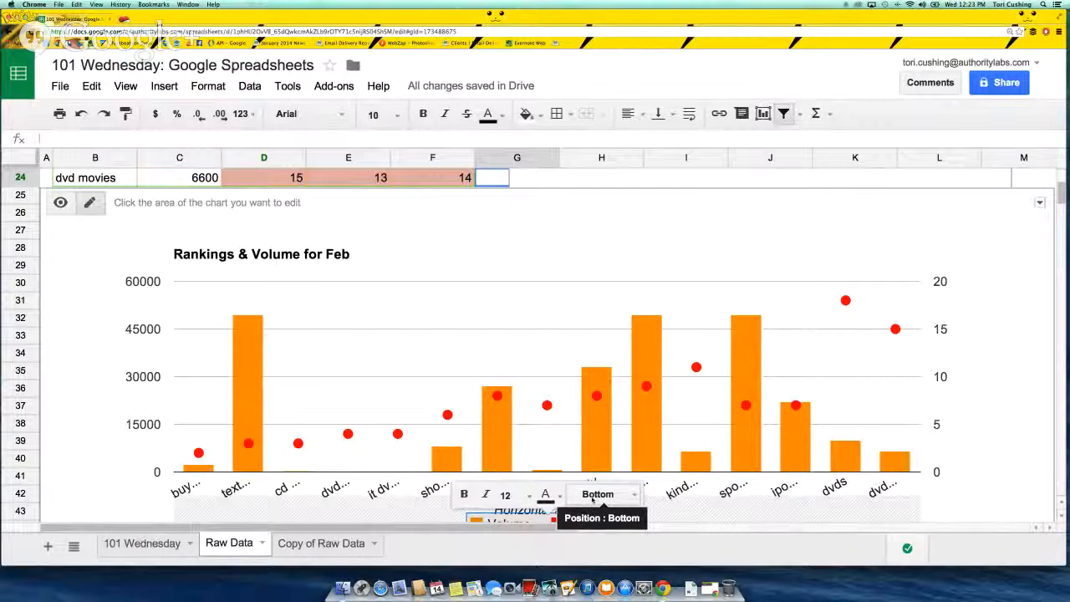
# Clear the combo chart's horizontal axis title
pyautogui.click(519, 510)
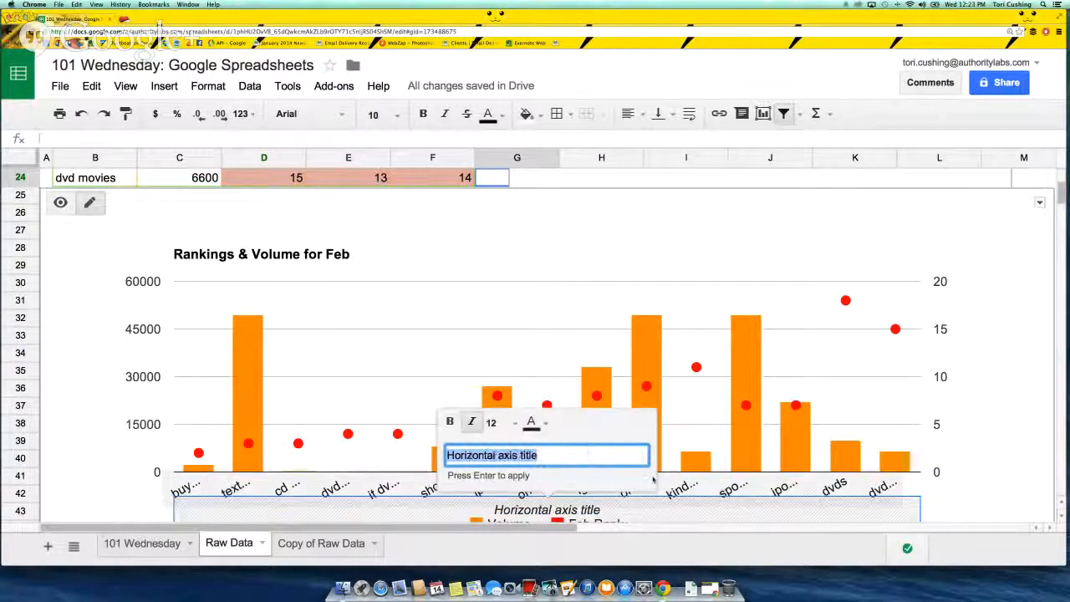
pyautogui.press('BackSpace')
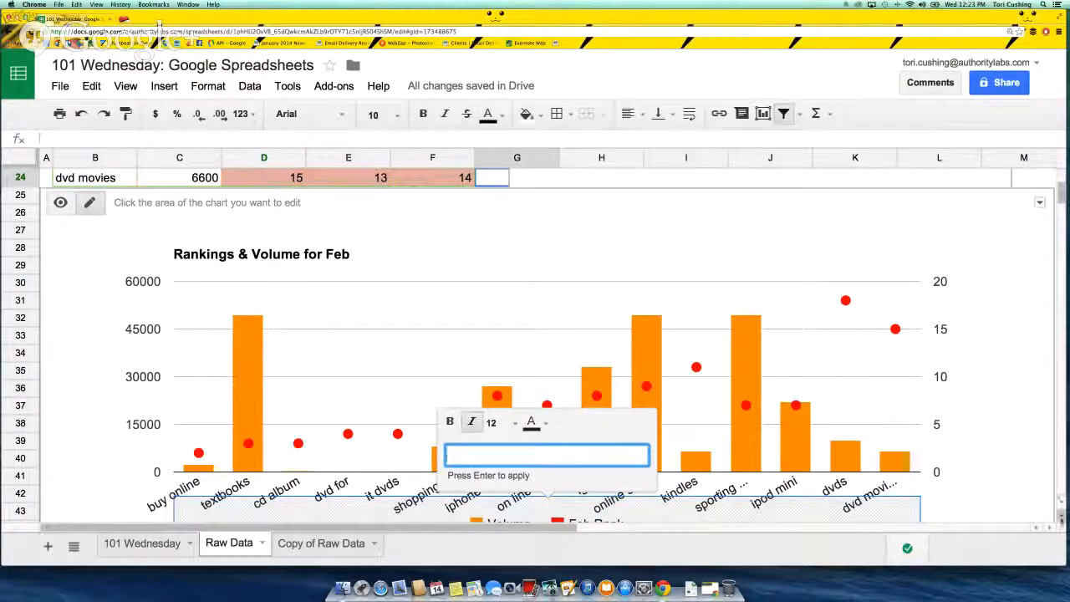
pyautogui.click(1061, 517)
pyautogui.click(1001, 481)
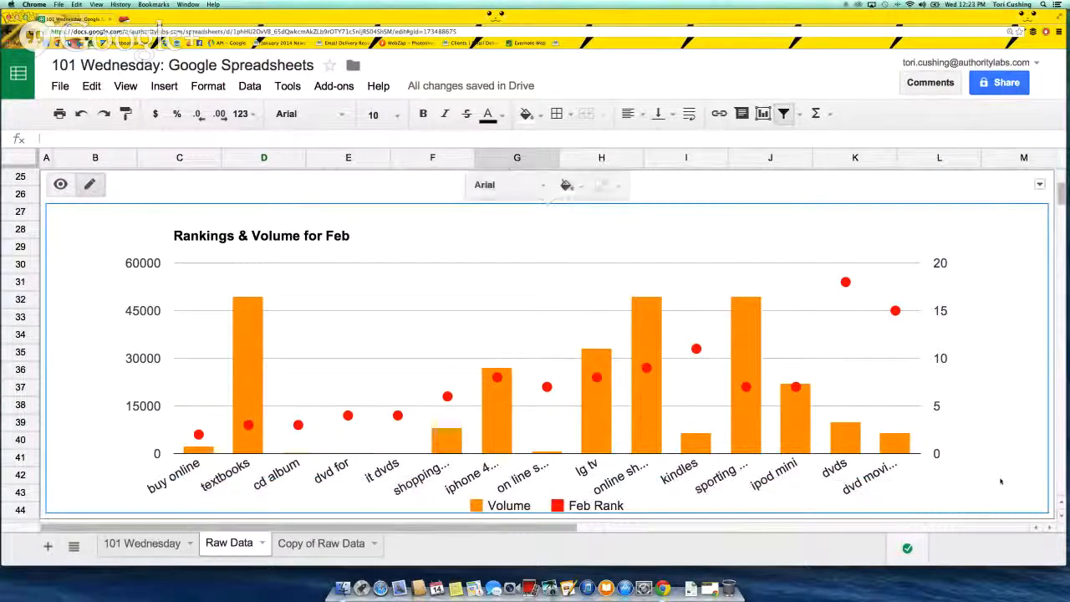
# Stretch the Rankings & Volume for Feb chart's plot area sideways in both directions until the keyword labels fit horizontally
pyautogui.click(769, 469)
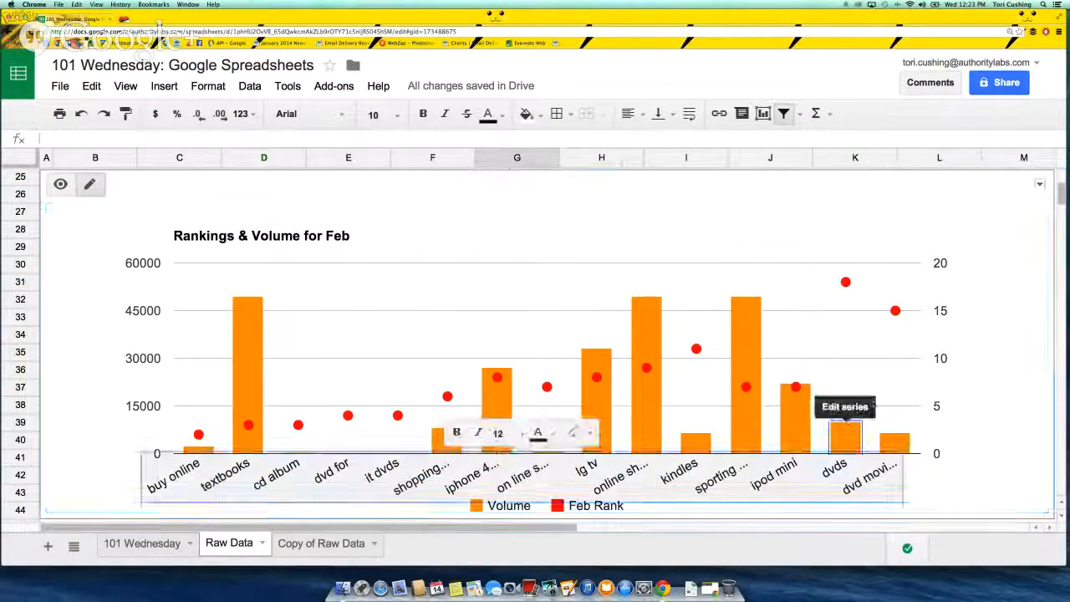
pyautogui.click(920, 402)
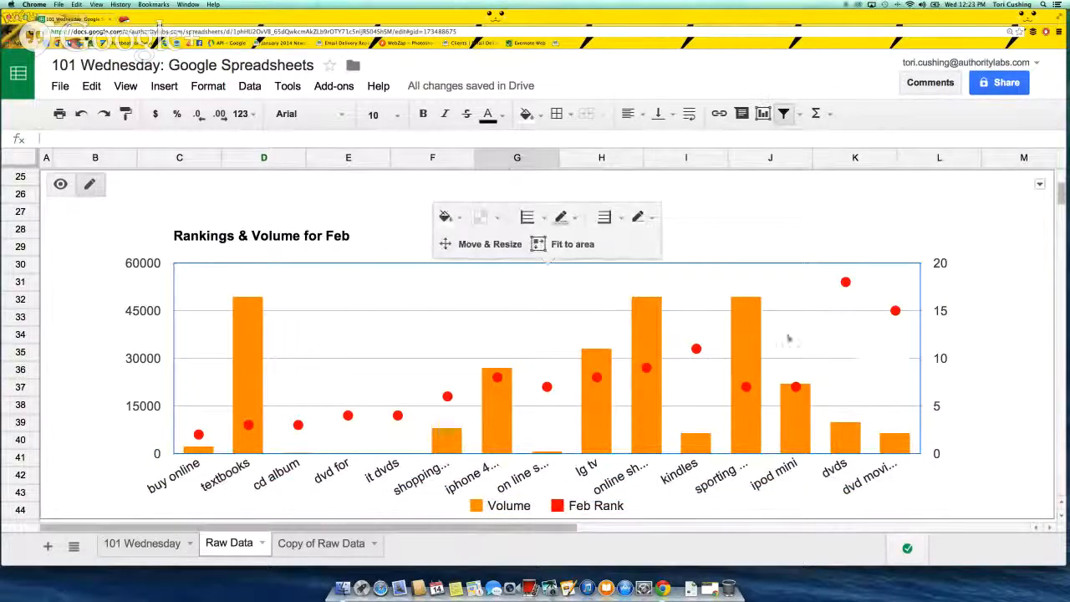
pyautogui.click(485, 244)
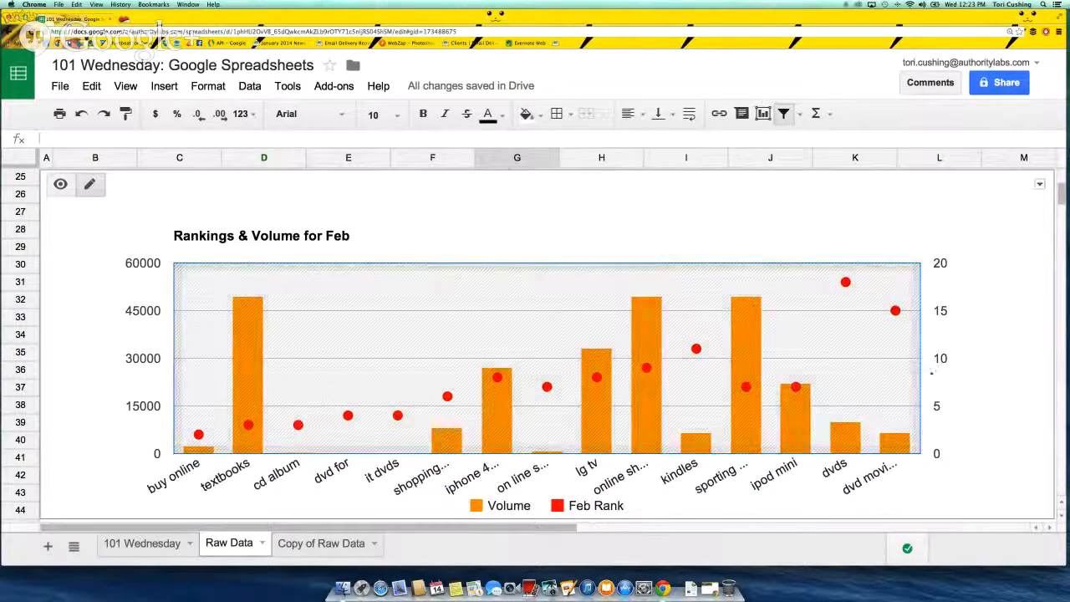
pyautogui.moveTo(931, 371); pyautogui.dragTo(1048, 371)
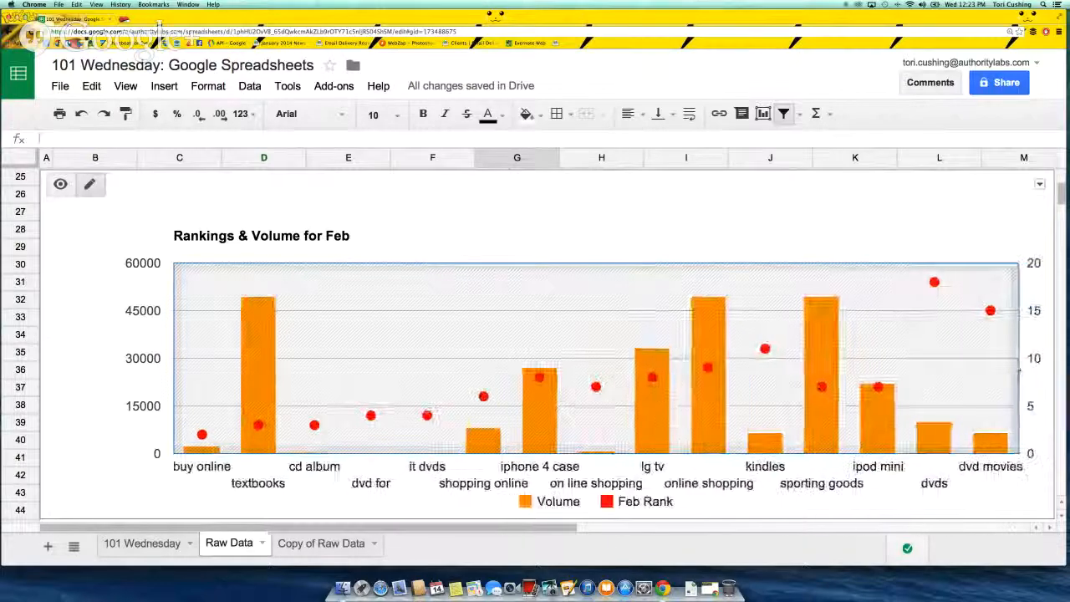
pyautogui.moveTo(175, 383); pyautogui.dragTo(99, 378)
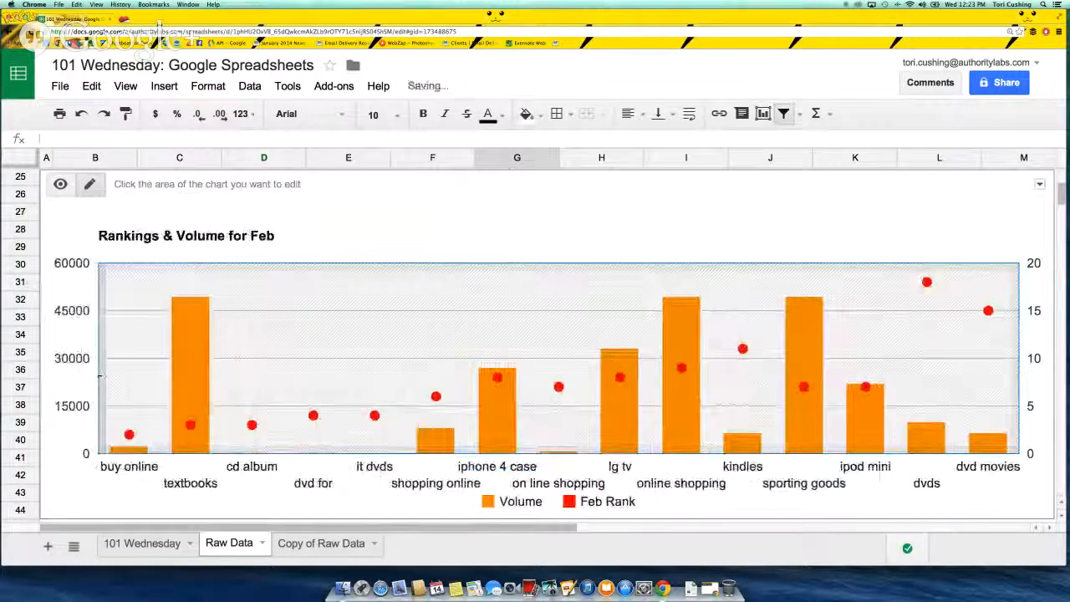
pyautogui.click(390, 192)
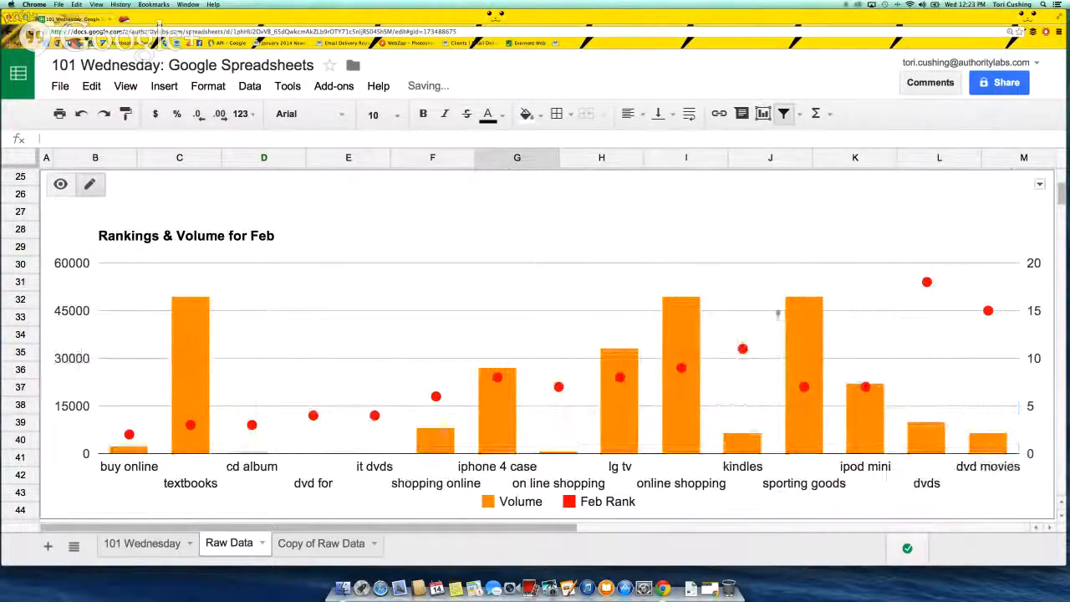
# Review the finished banner, color-coded keyword rank table and bar chart in the upper part of the Raw Data sheet
pyautogui.moveTo(1061, 192); pyautogui.dragTo(1062, 178)
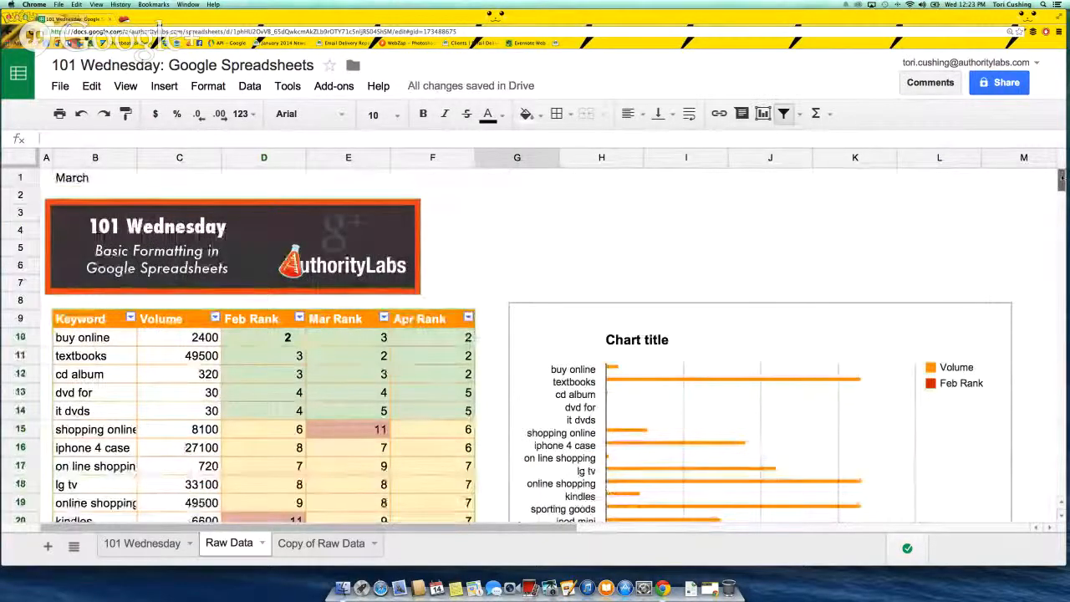
pyautogui.click(455, 359)
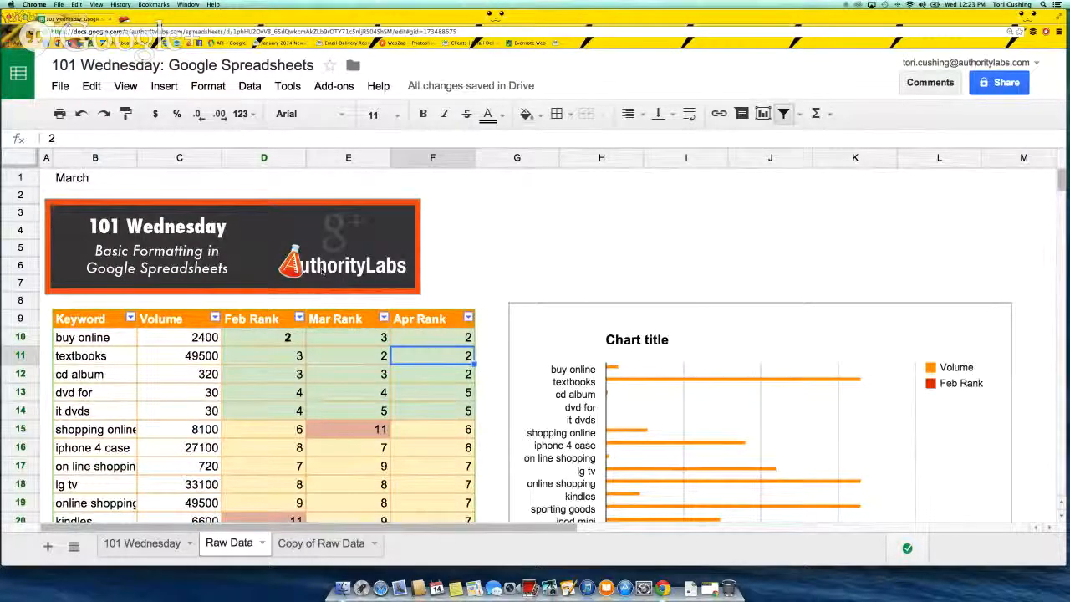
pyautogui.click(431, 266)
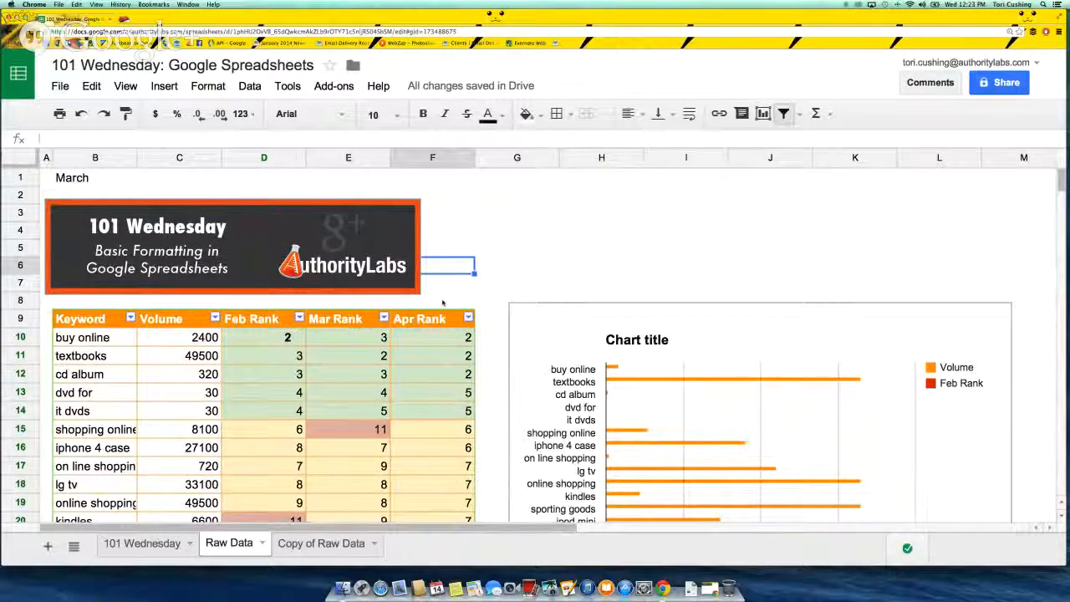
pyautogui.scroll(-3, 443, 303)
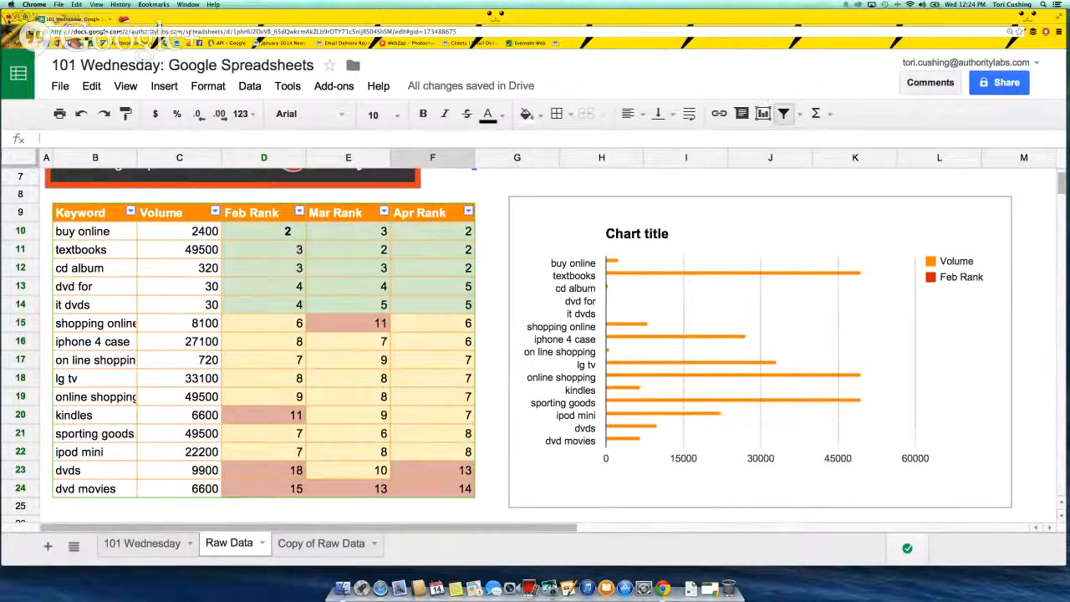
# Minimize the spreadsheet's browser window and restore it
pyautogui.click(18, 17)
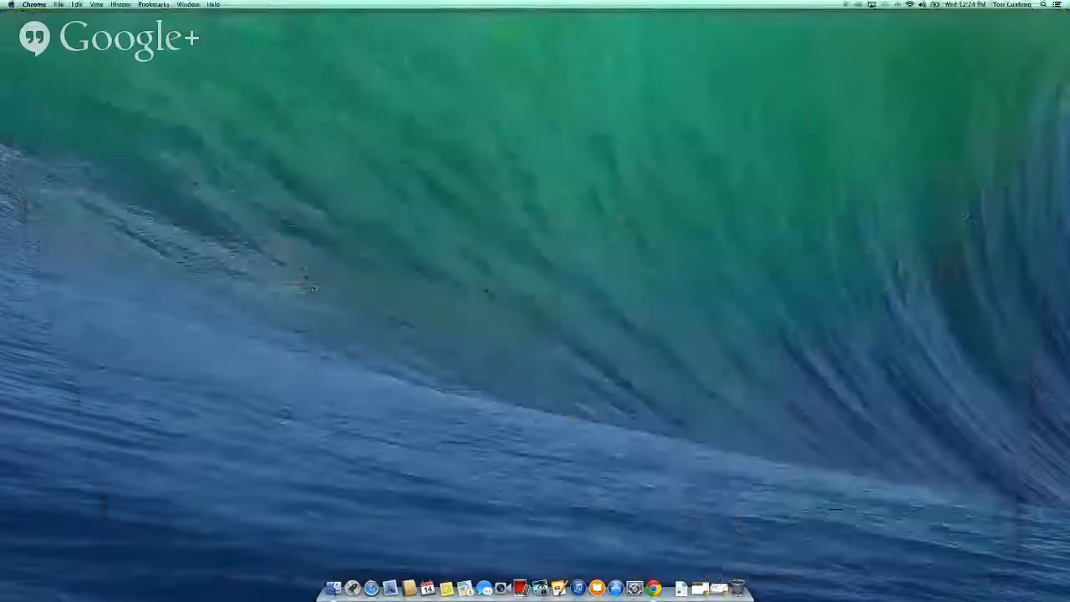
pyautogui.click(719, 587)
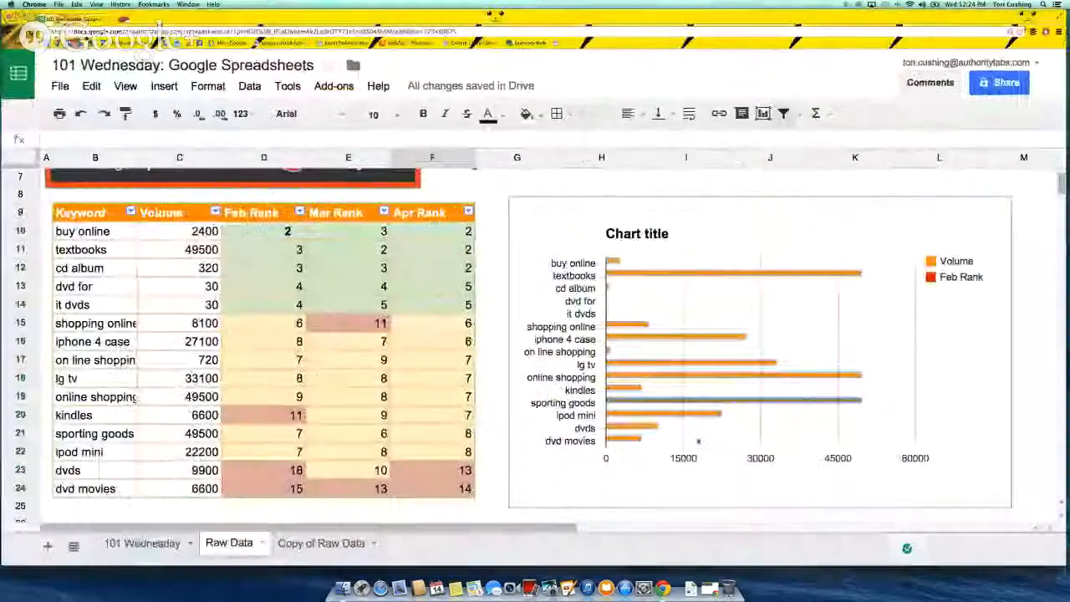